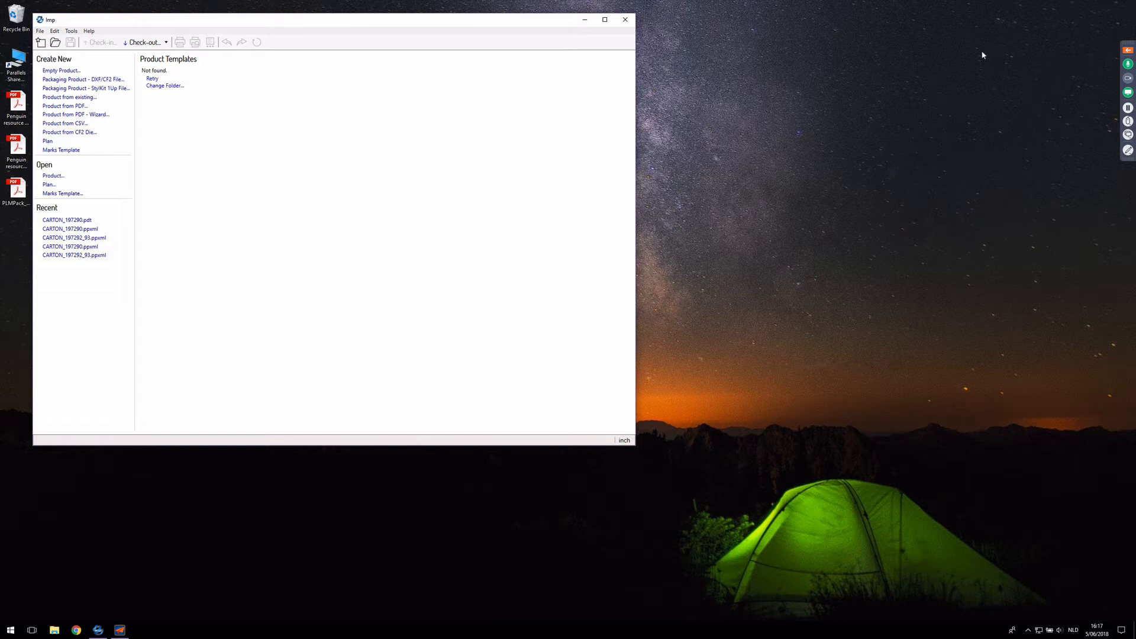
- Bring up the Flow window over the lower part of the Imp window and examine its list of flows
left_click_drag(245, 21, 504, 53)
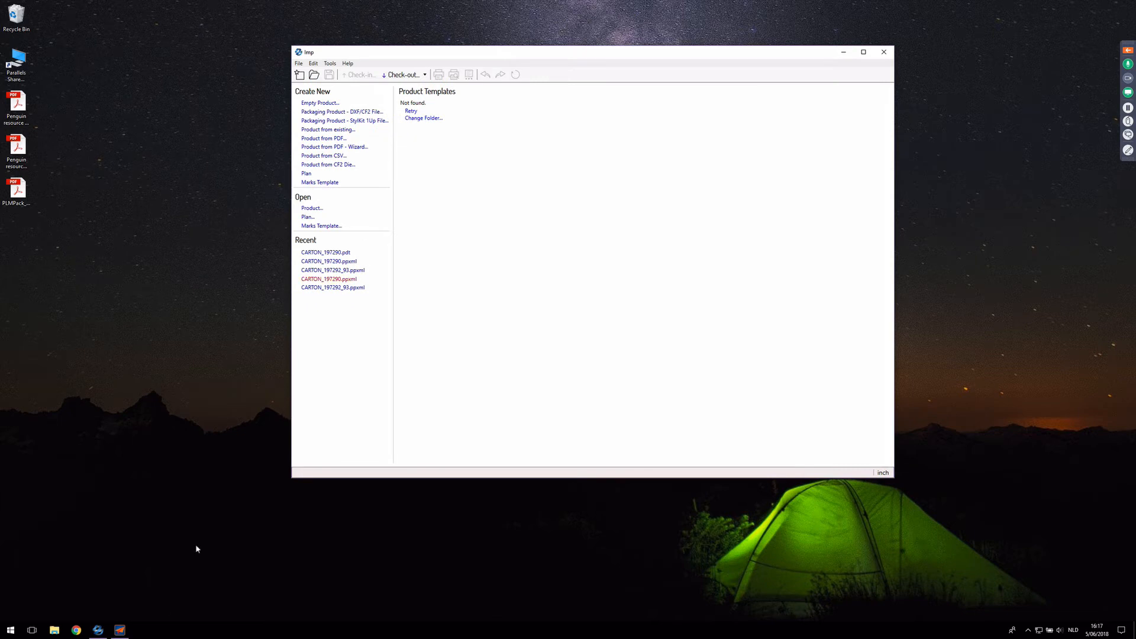
left_click(119, 629)
left_click_drag(449, 186, 626, 296)
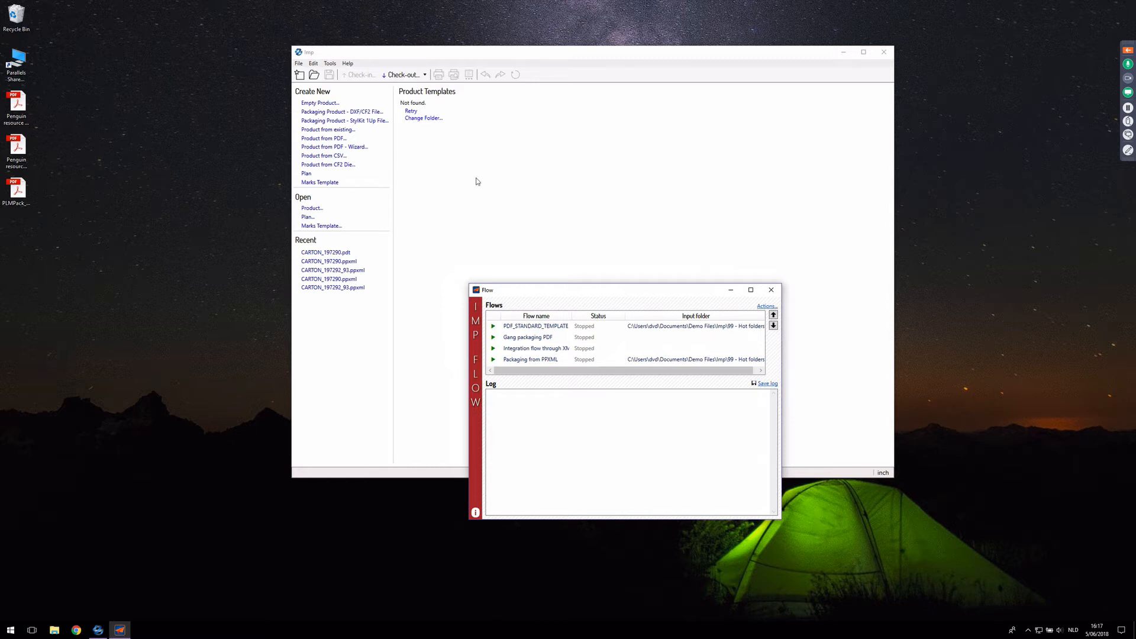
left_click_drag(565, 291, 564, 296)
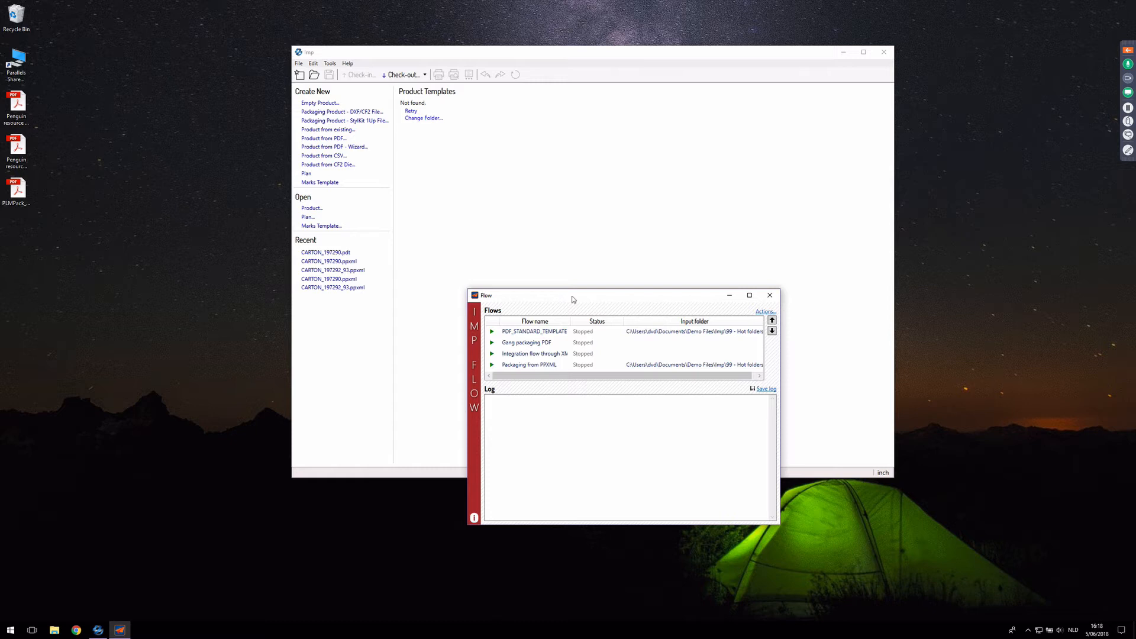
left_click(535, 133)
left_click(651, 496)
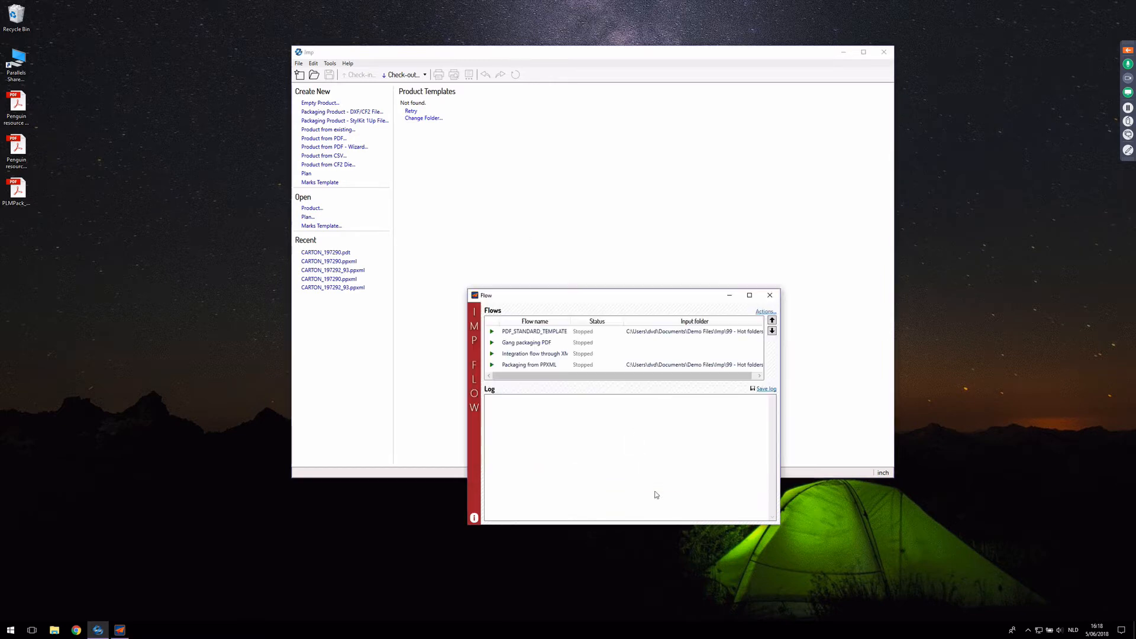
- Minimise the Flow window, and enlarge and reposition the main Imp window on the desktop
left_click(729, 295)
left_click_drag(693, 55, 517, 31)
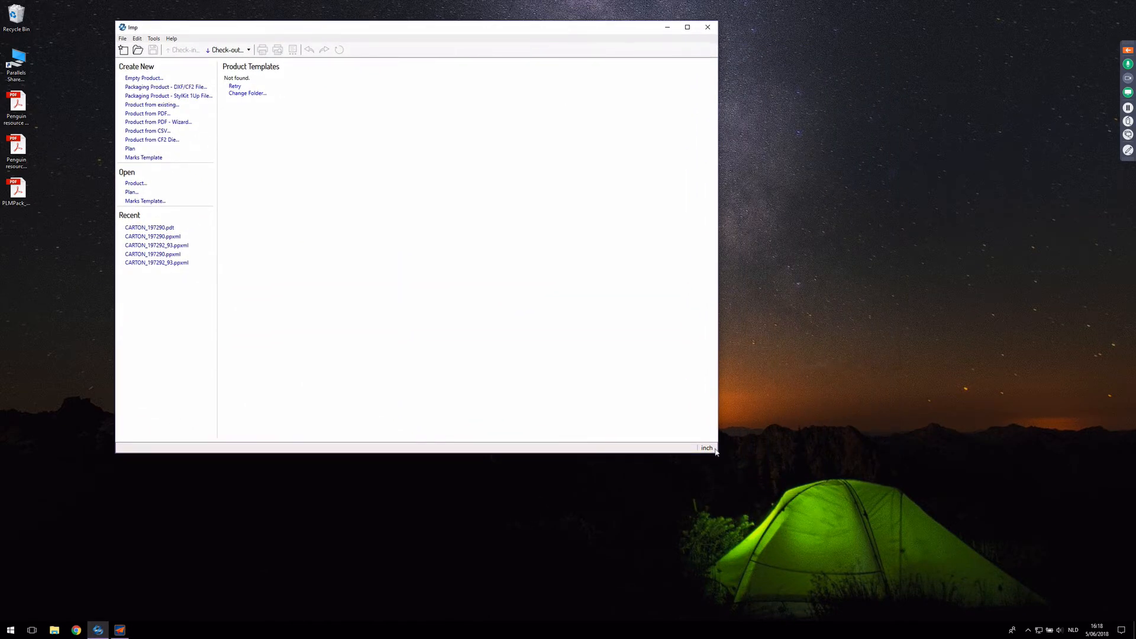
left_click_drag(752, 482, 881, 556)
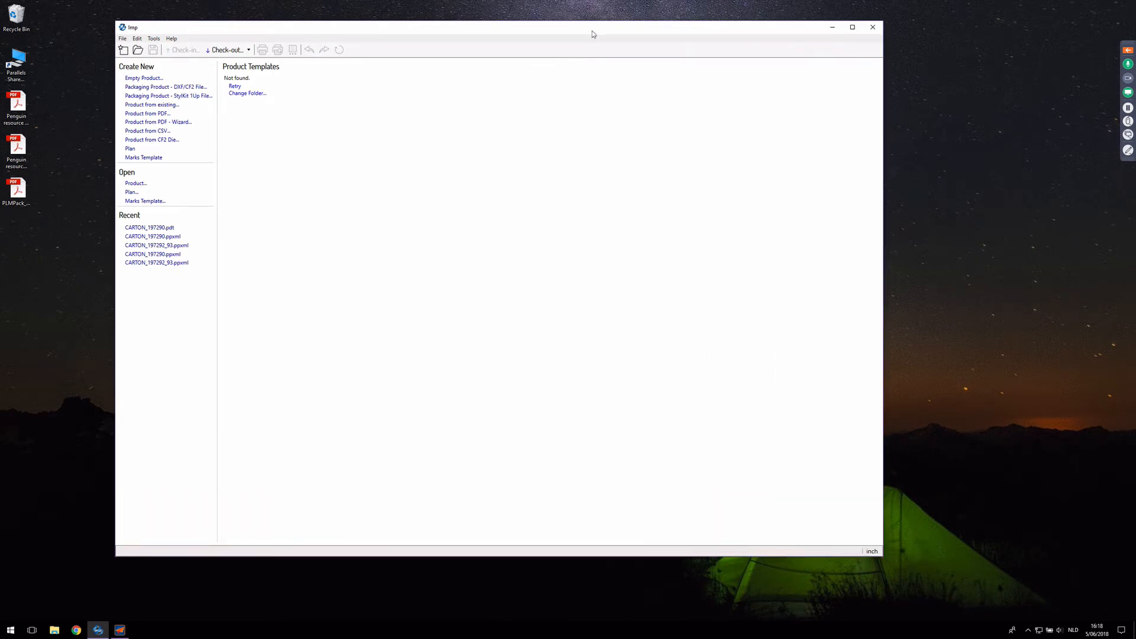
left_click_drag(591, 34, 654, 35)
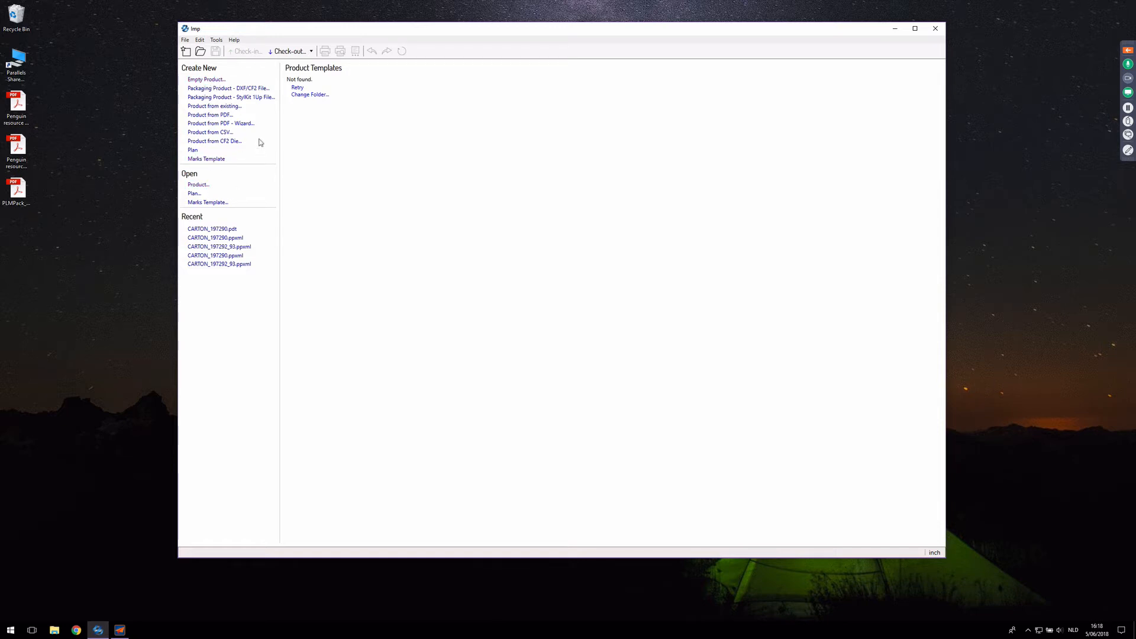
- Open the Configuration Editor and move it higher within the main window
left_click(215, 42)
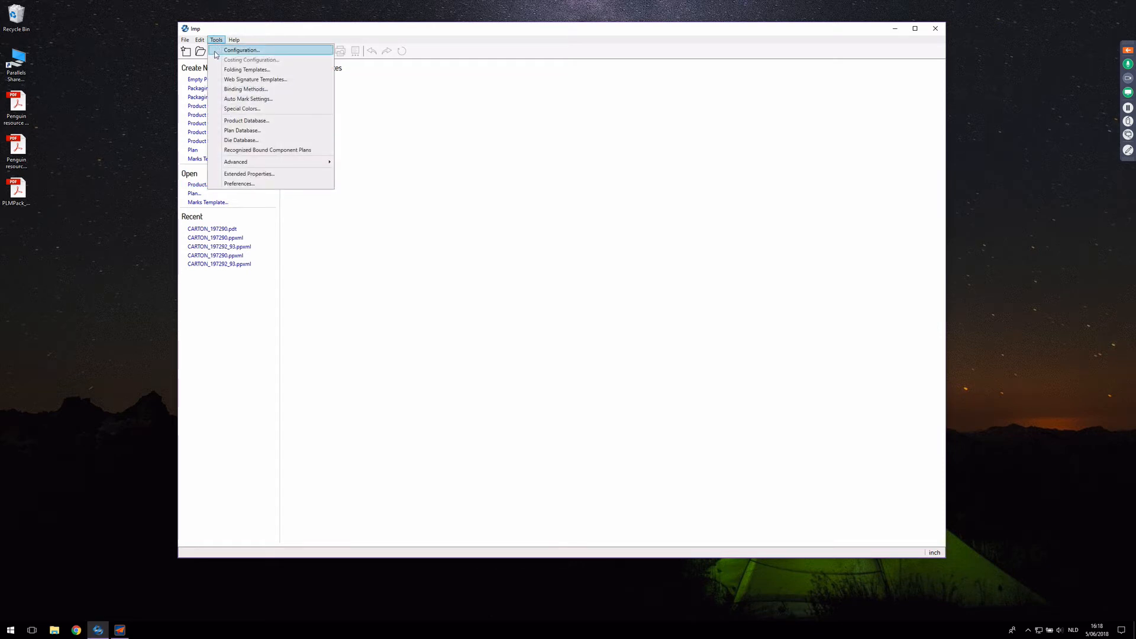
left_click(216, 53)
left_click_drag(602, 191, 602, 104)
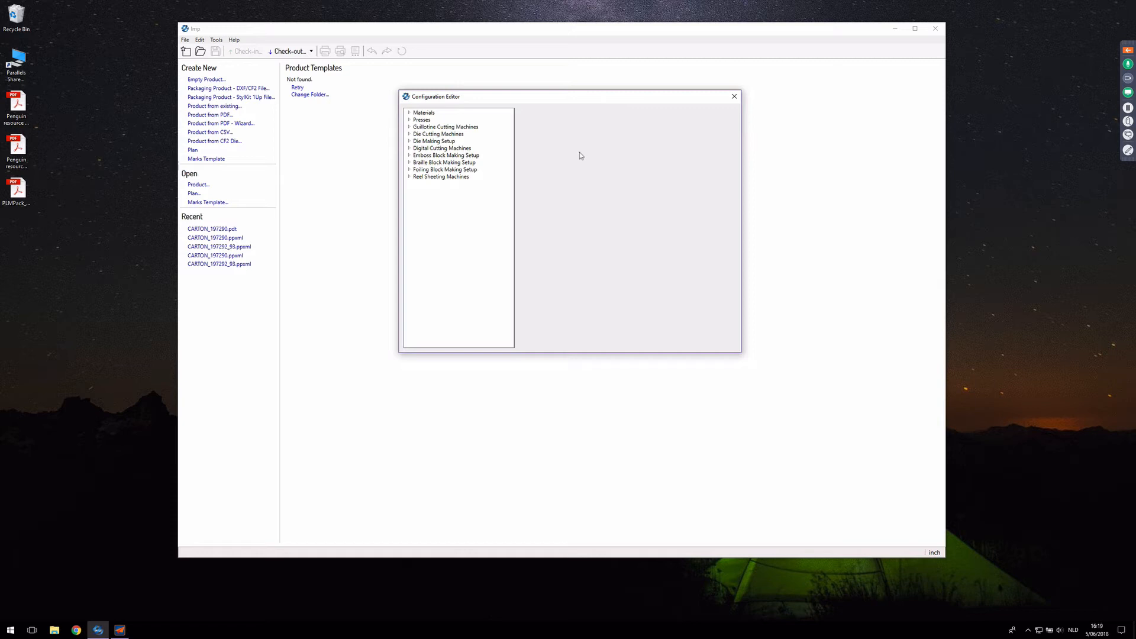
- Expand the Materials category in the Configuration Editor and look over its material types and the options for adding or importing materials
left_click(431, 115)
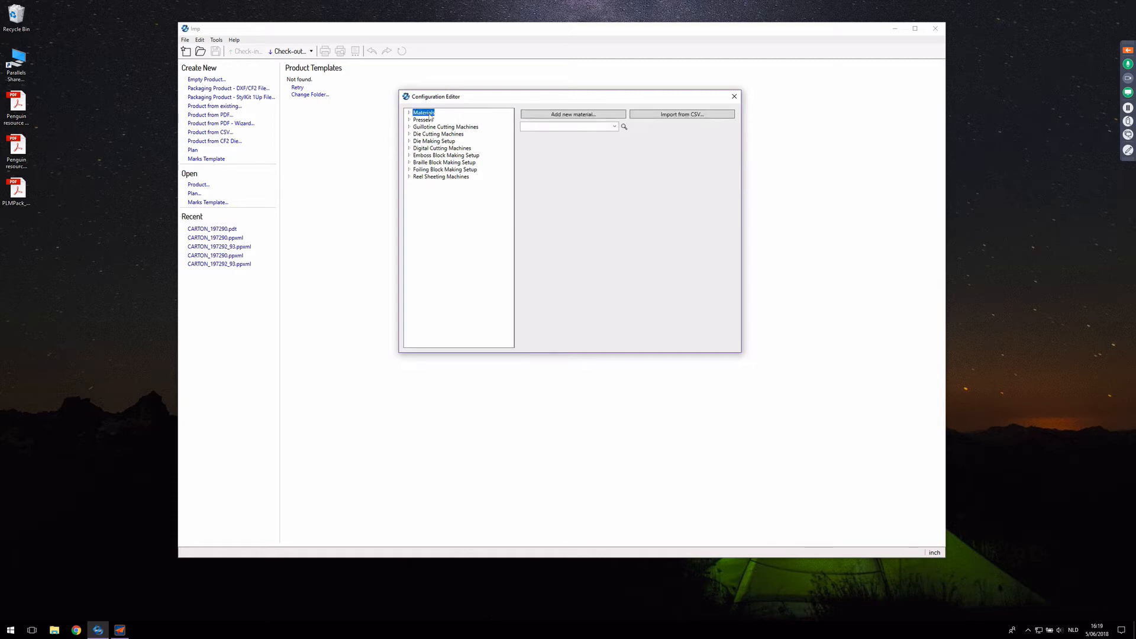
left_click(429, 121)
left_click(409, 113)
left_click(424, 113)
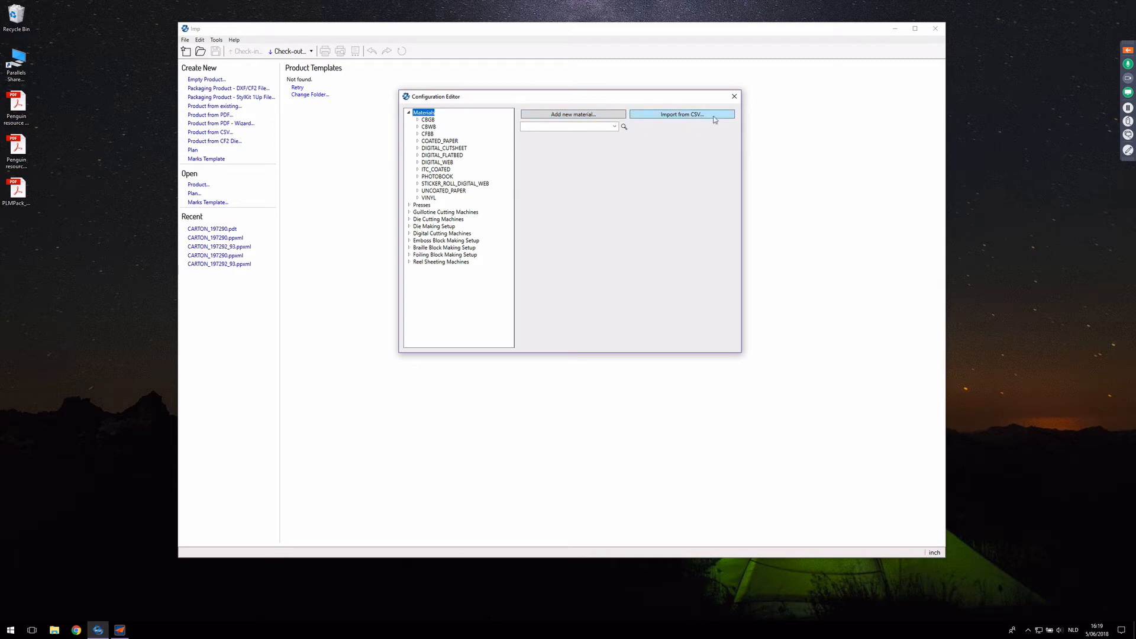
left_click_drag(687, 98, 670, 91)
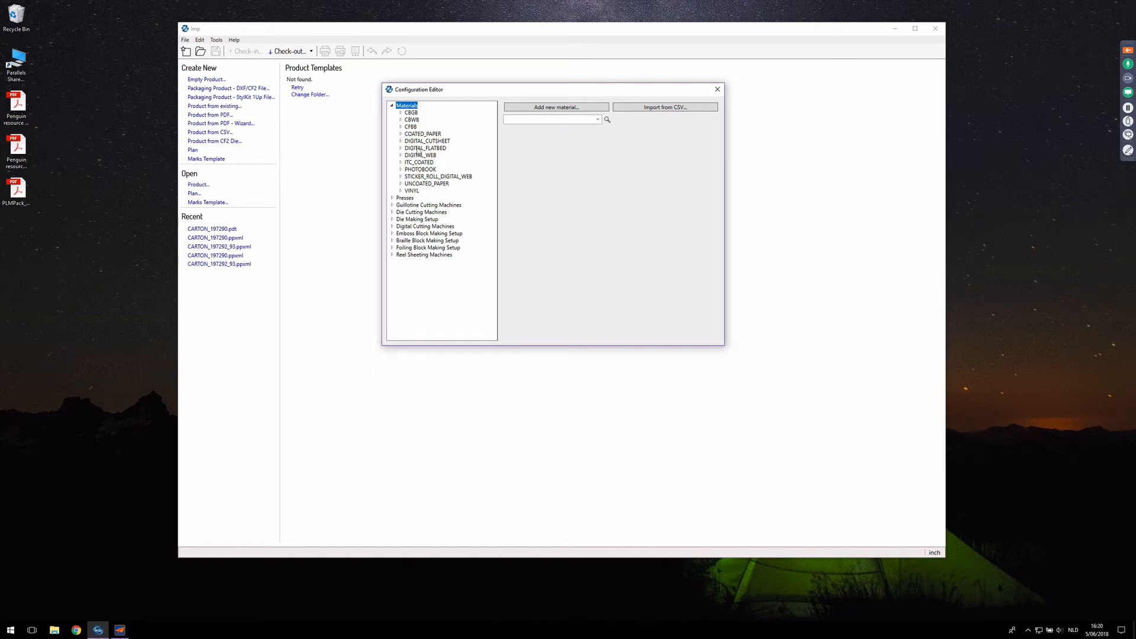
- Examine the caliper, allowed fold depth and cost settings of the 100gsm material under COATED_PAPER
left_click(401, 134)
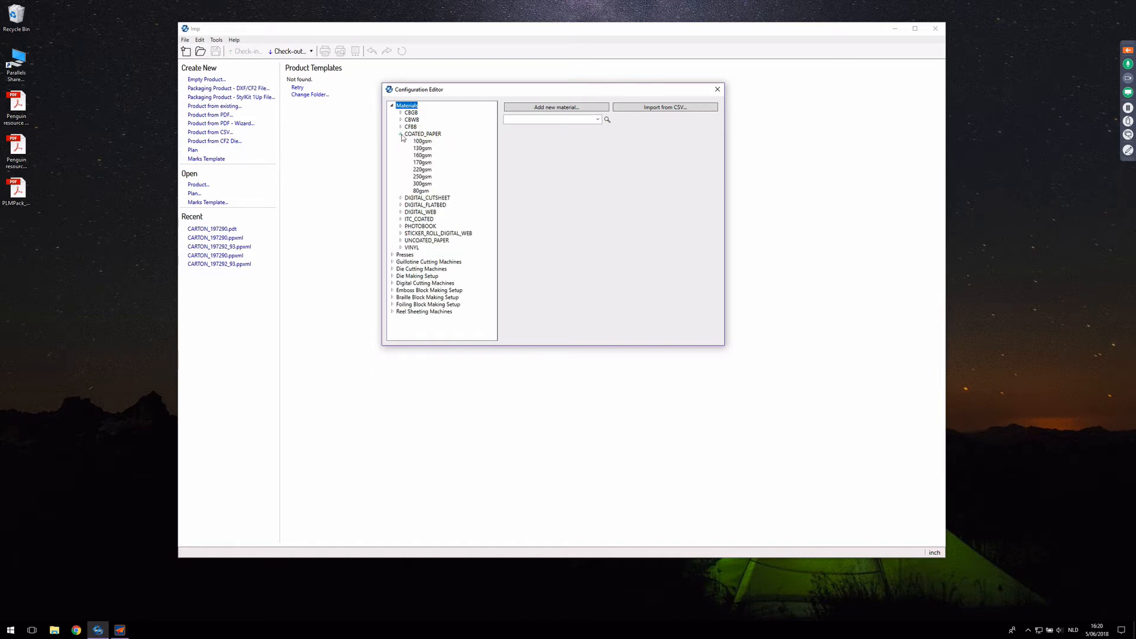
left_click(434, 143)
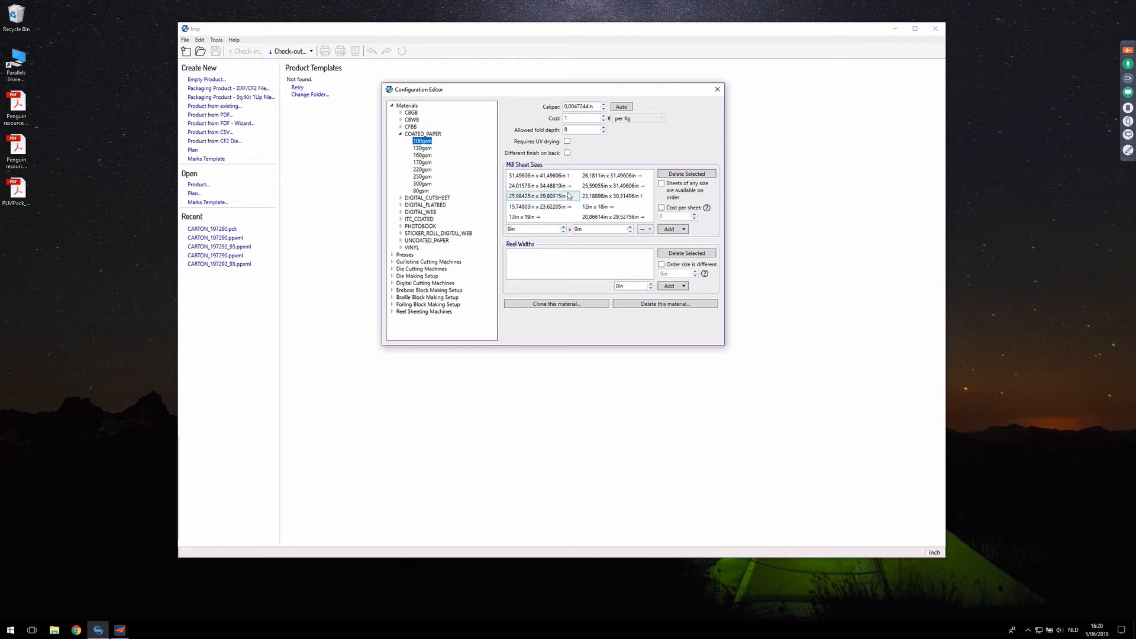
double_click(574, 107)
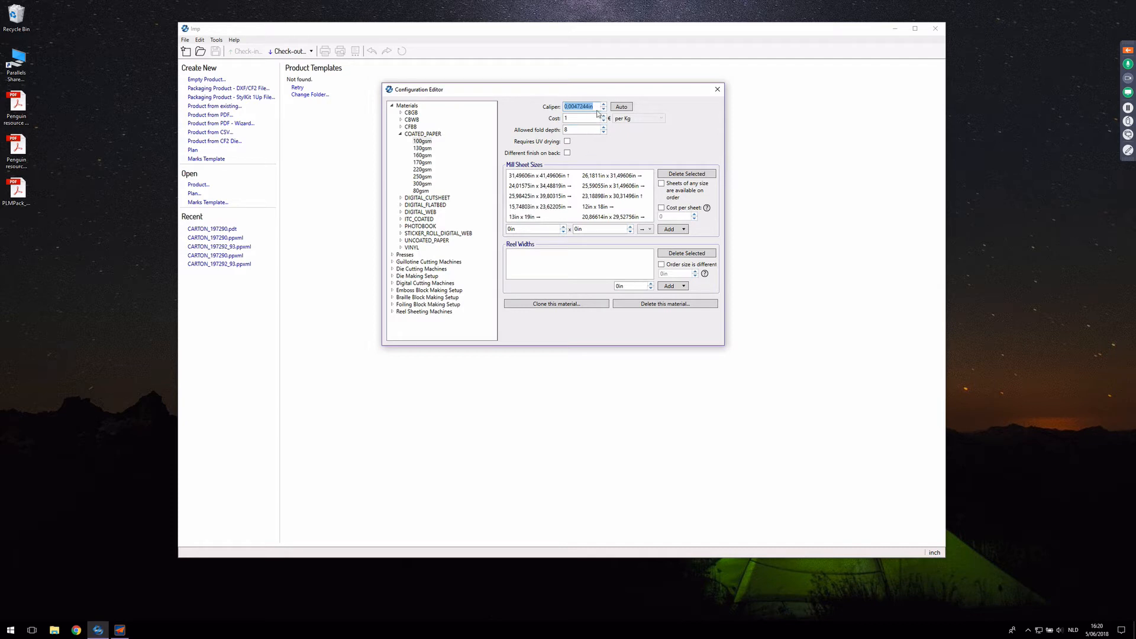
double_click(581, 129)
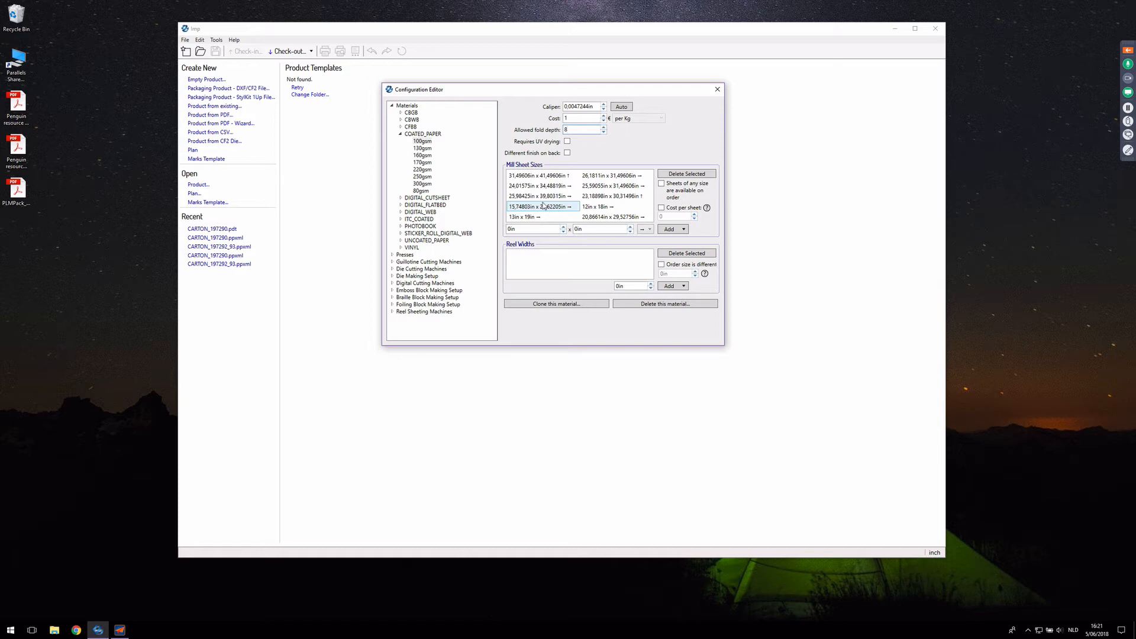
double_click(596, 119)
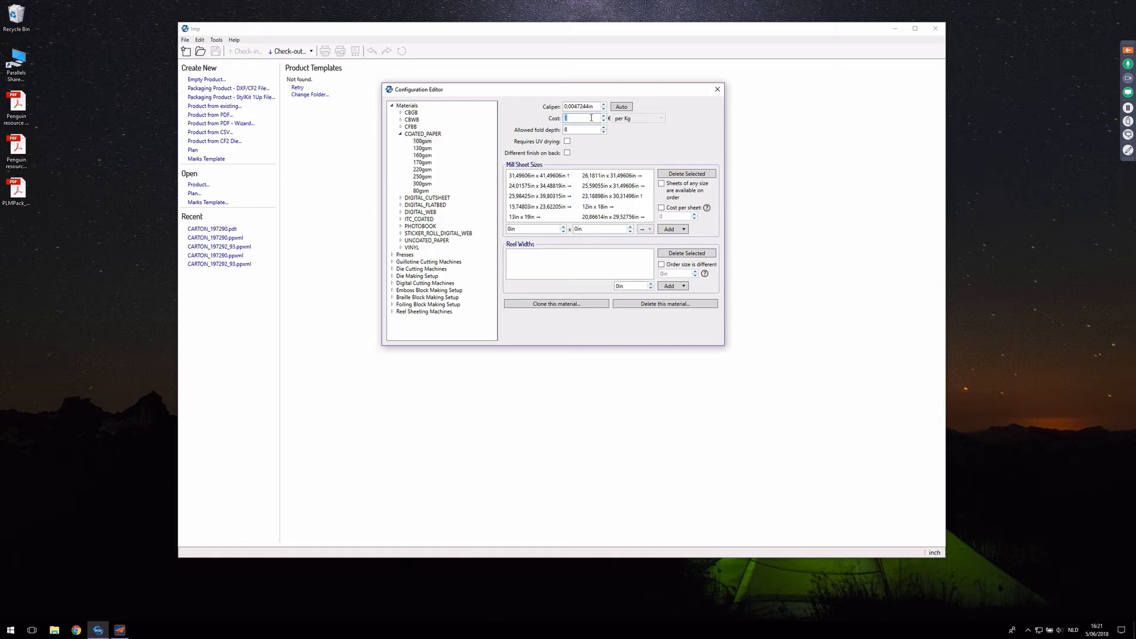
- Collapse the Materials category and expand the Presses category
left_click(406, 255)
left_click(400, 134)
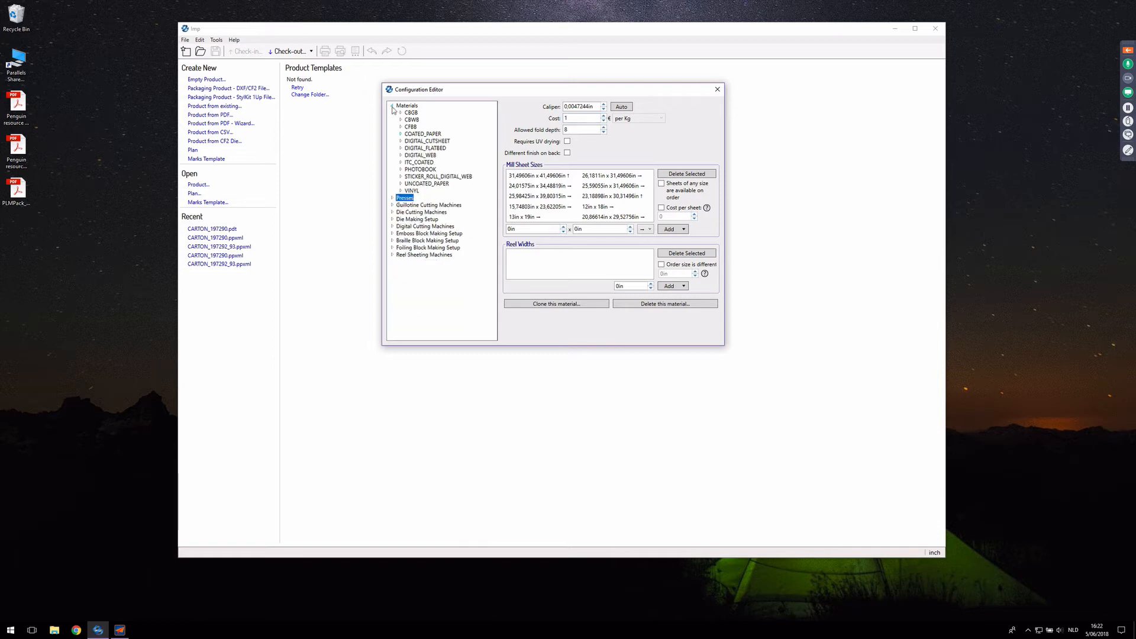
left_click(392, 106)
left_click(393, 113)
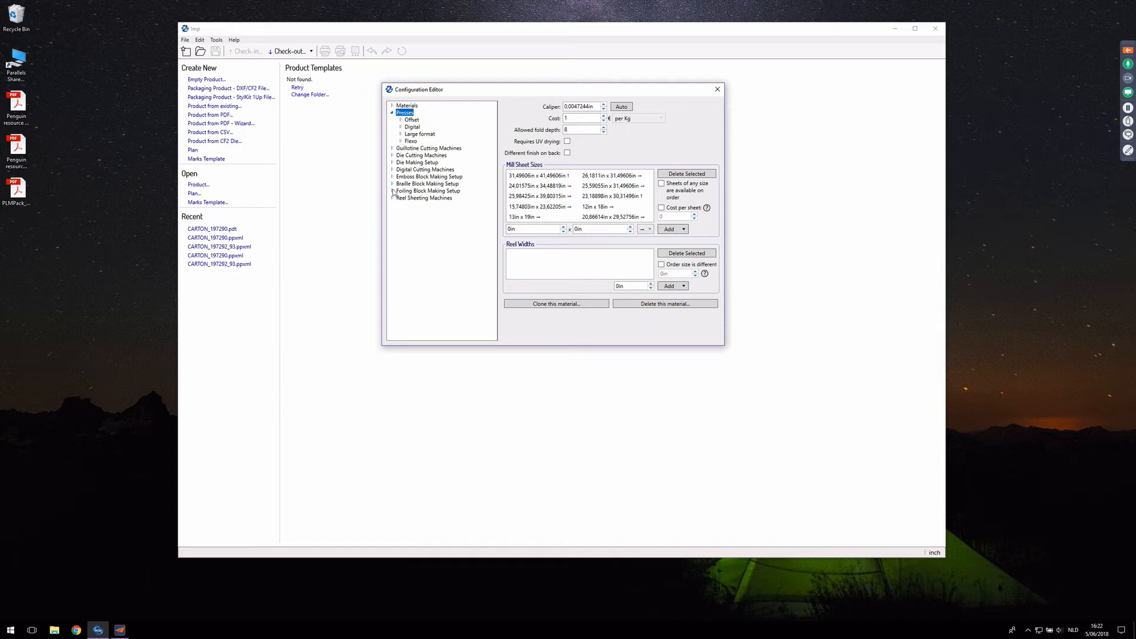
- Expand the Offset, Digital, Large format and Flexo press groups down to their individual presses
left_click(400, 120)
left_click(401, 141)
left_click(400, 163)
left_click(401, 184)
left_click(409, 176)
left_click(408, 169)
left_click(409, 155)
left_click(409, 148)
left_click(409, 133)
left_click(412, 120)
left_click(409, 127)
left_click_drag(491, 168, 493, 295)
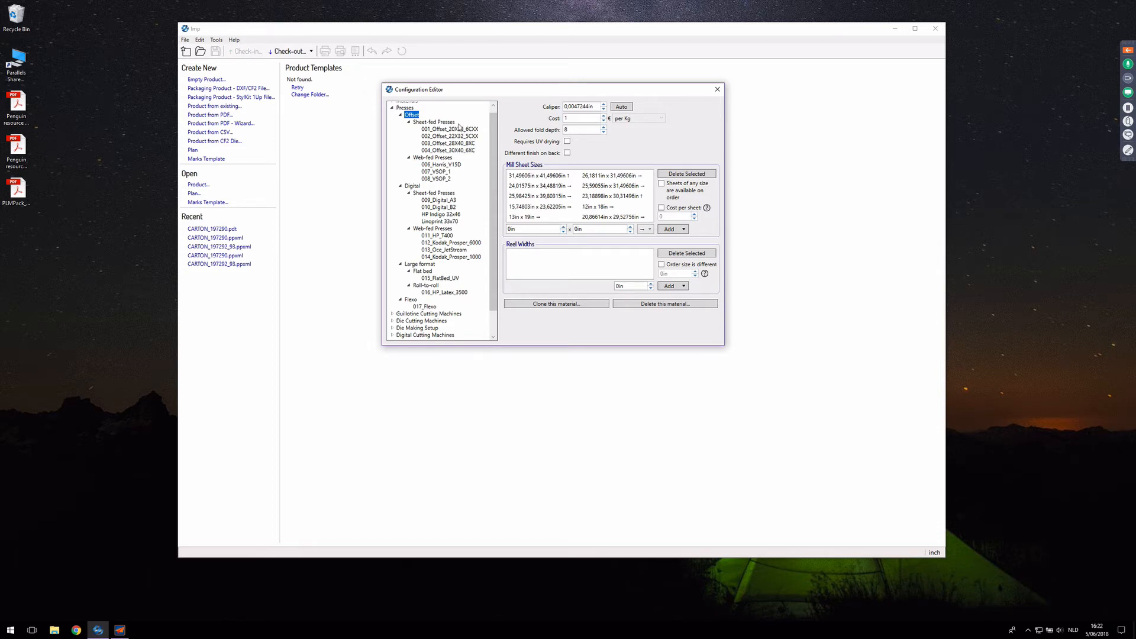
- Review the basic settings of the four sheet-fed offset presses, from 004_Offset_30X40_6XC up to 001_Offset_20X28_6CXX
left_click(466, 151)
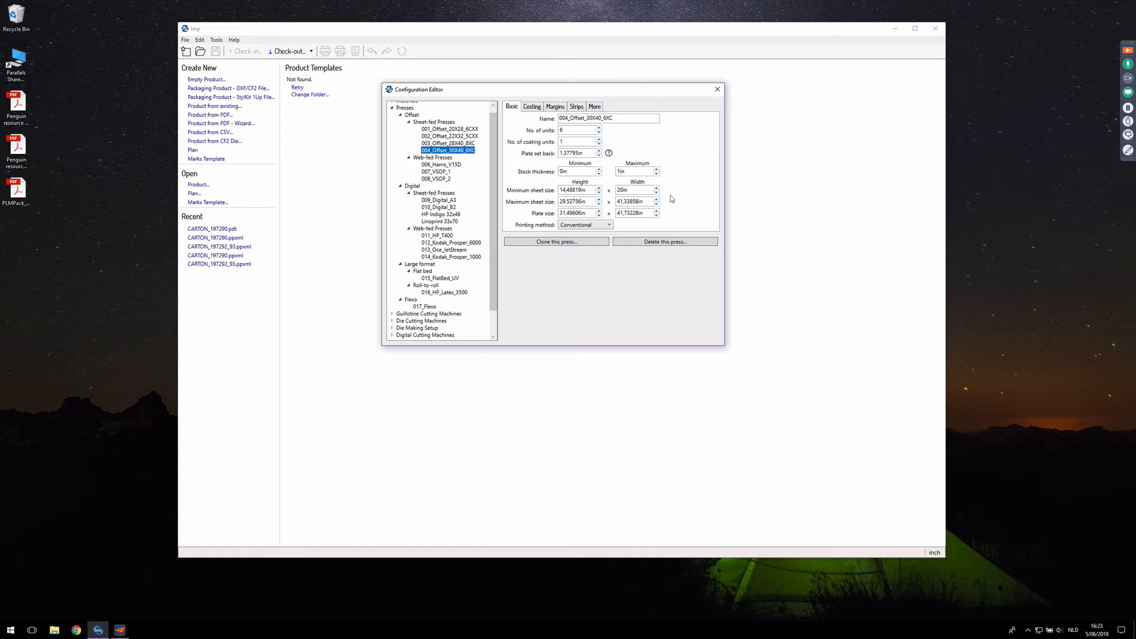
left_click(560, 172)
left_click(569, 172)
left_click(470, 143)
left_click(468, 135)
left_click(468, 130)
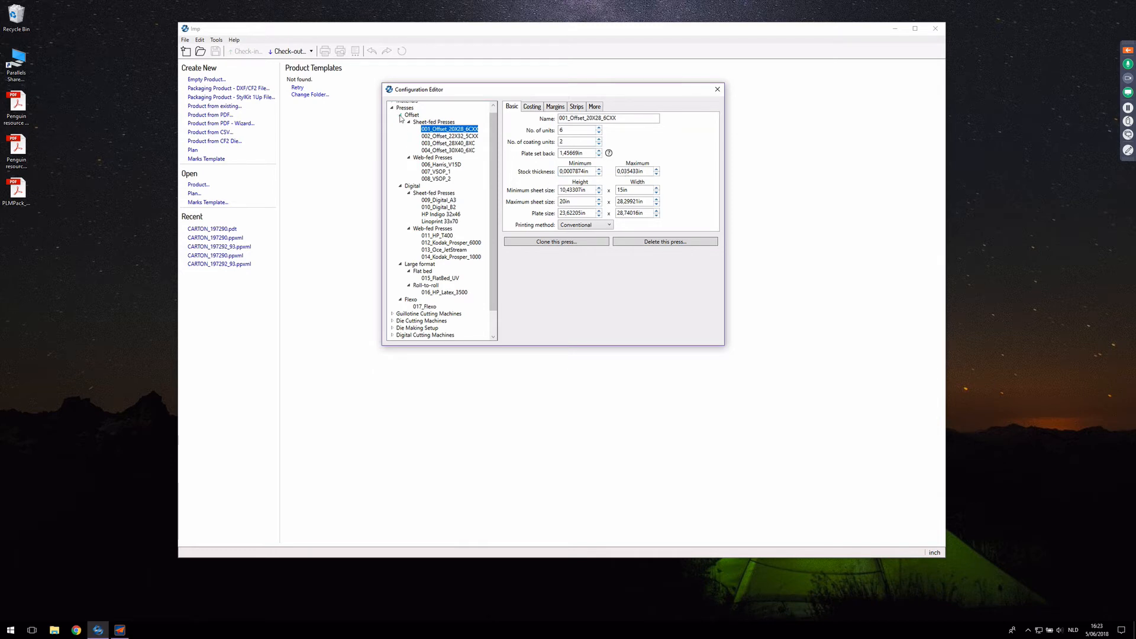
- Examine the margins and non-printing strips defined for the 001_Offset_20X28_6CXX press
scroll(492, 131, "up", 1)
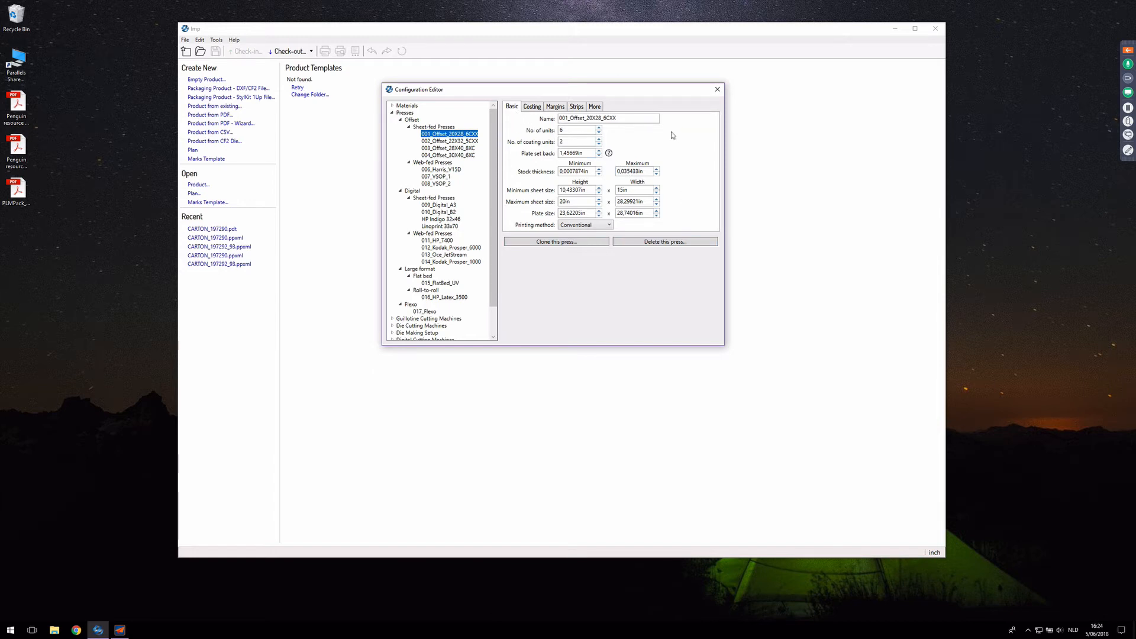
left_click(555, 107)
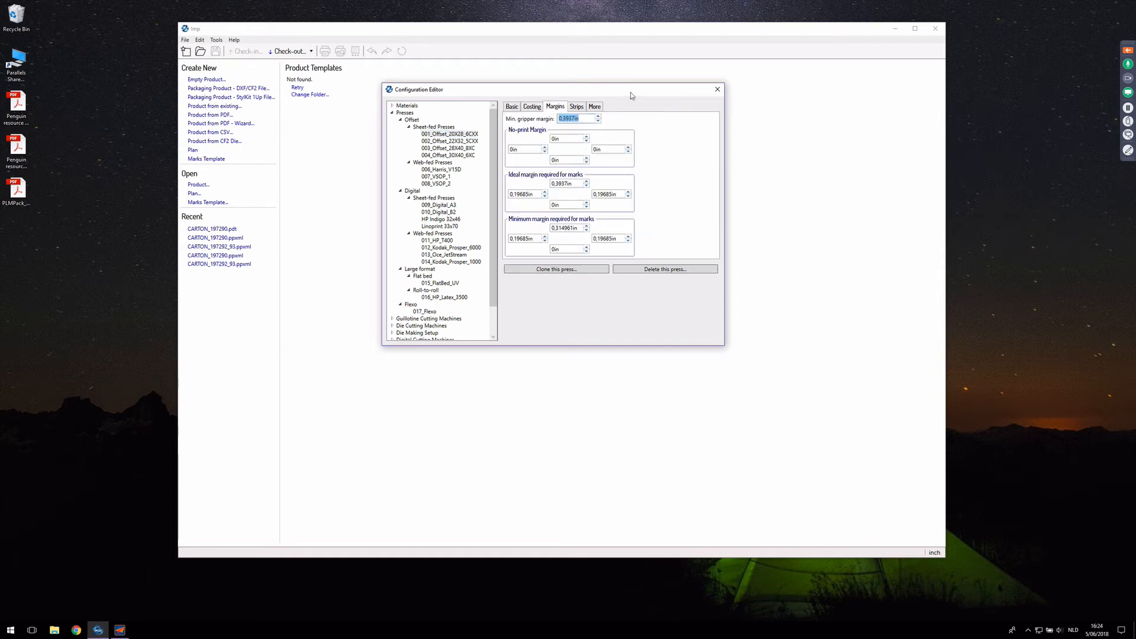
left_click(577, 109)
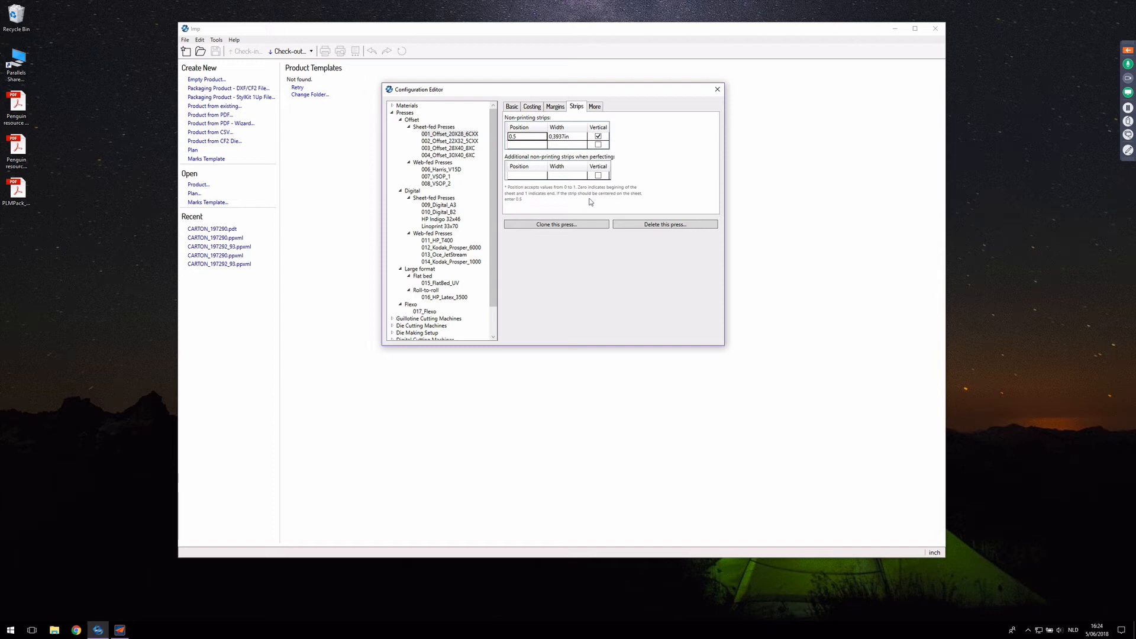
left_click(514, 138)
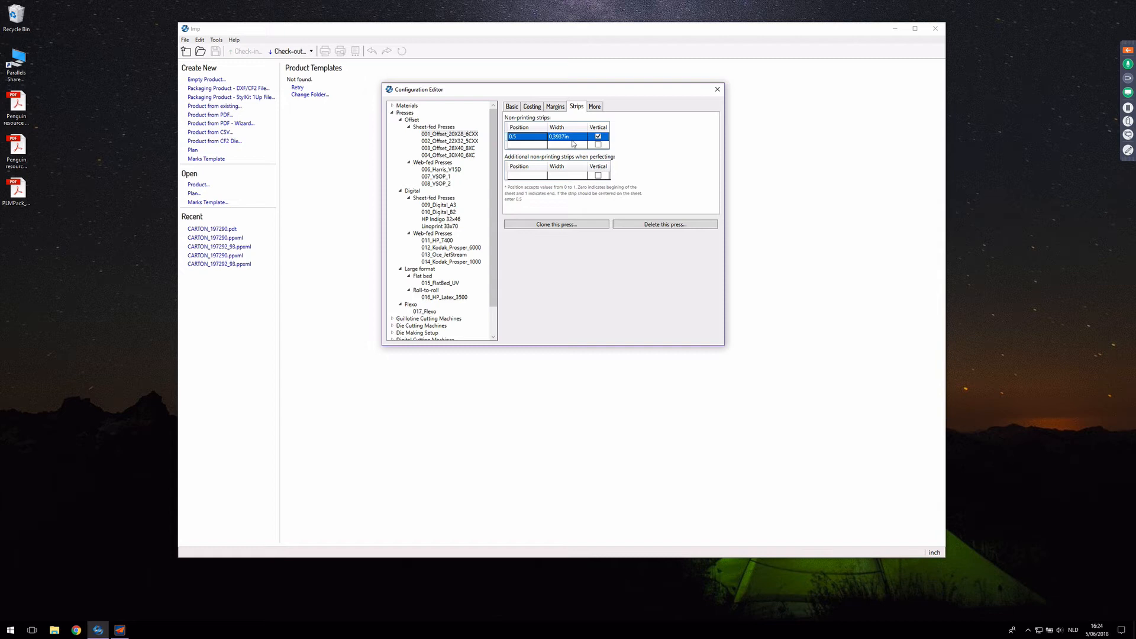
left_click(558, 111)
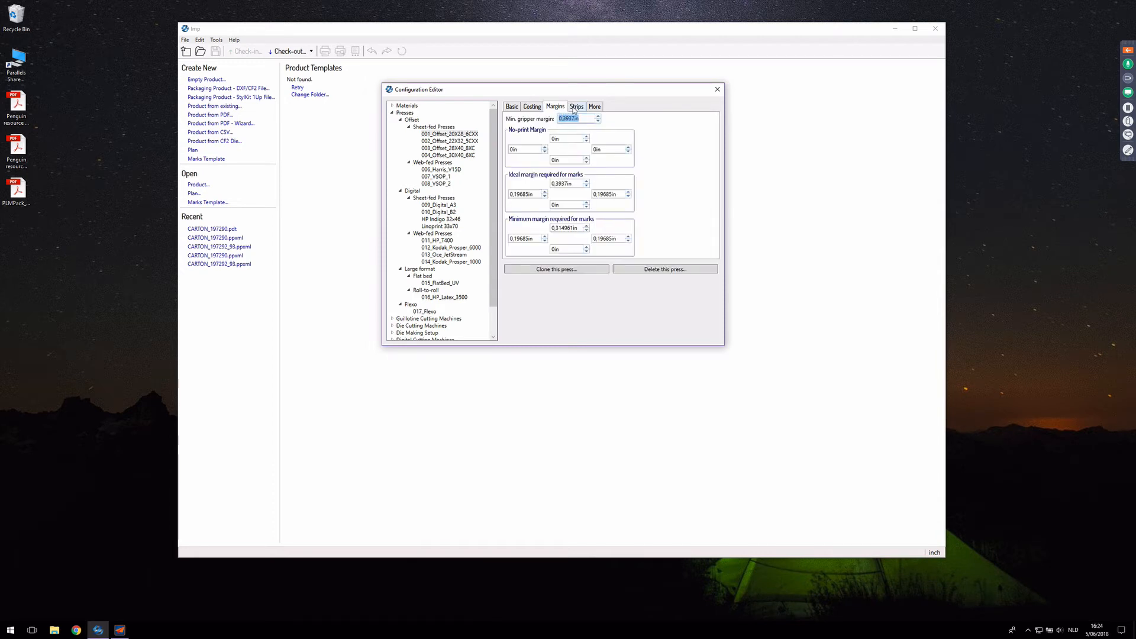
left_click(575, 109)
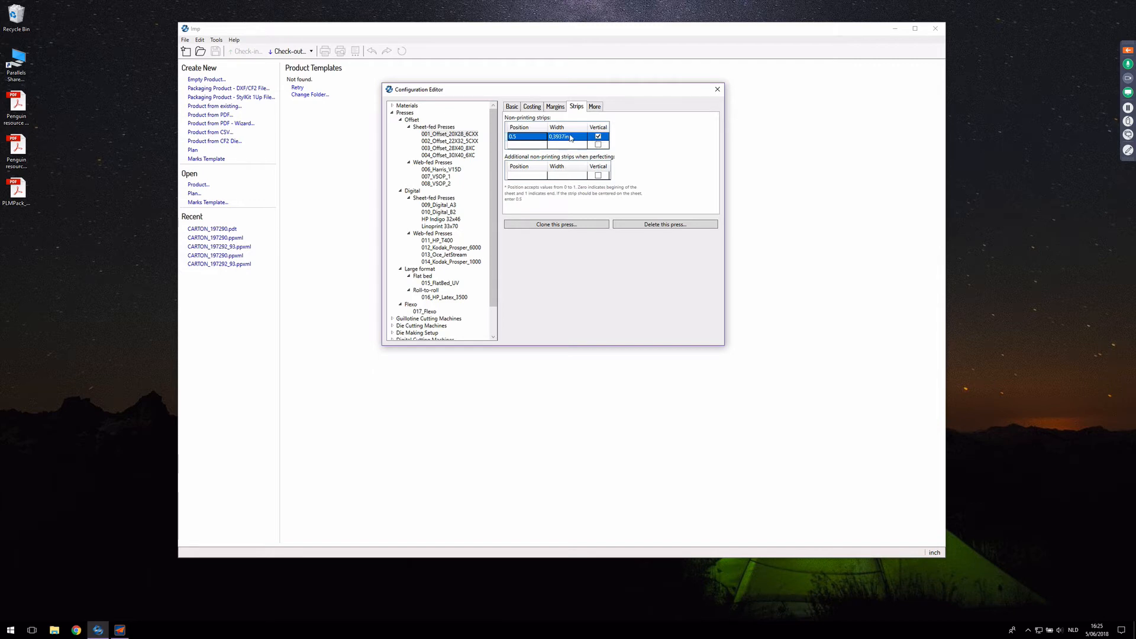
- Compare the costing settings of the 001_Offset_20X28_6CXX and 004_Offset_30X40_6XC presses
left_click(534, 109)
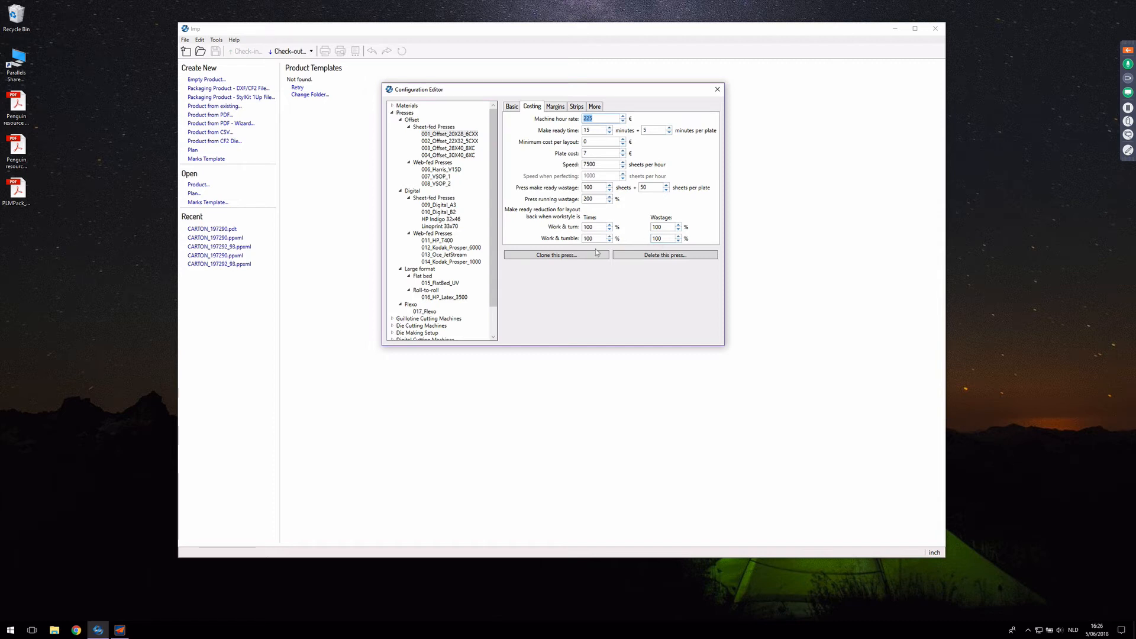
left_click(474, 136)
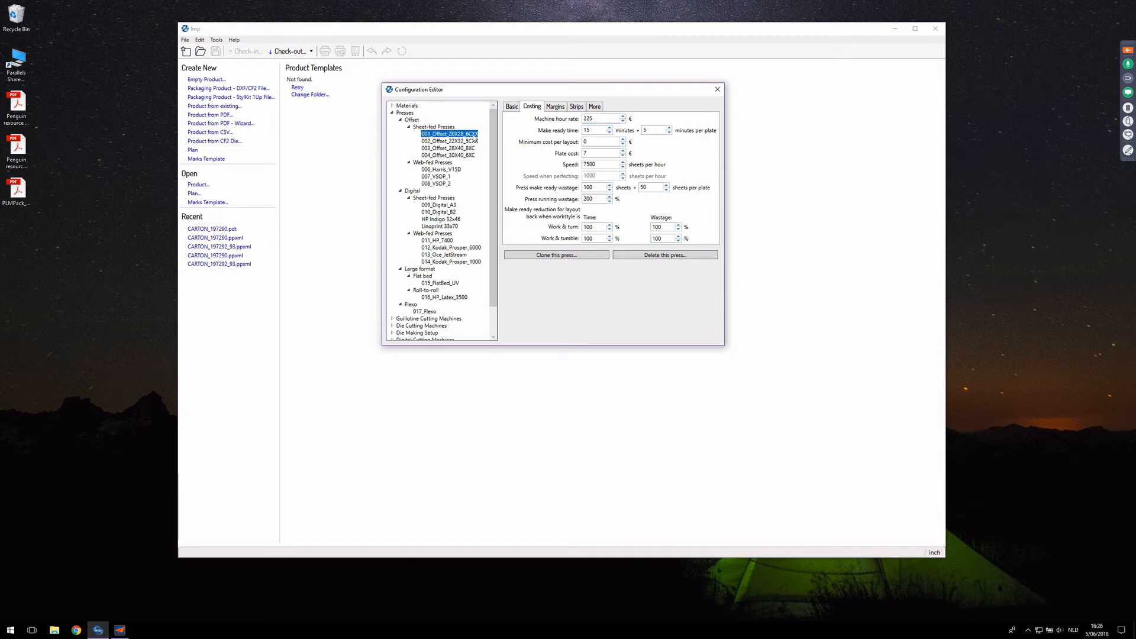
left_click(472, 155)
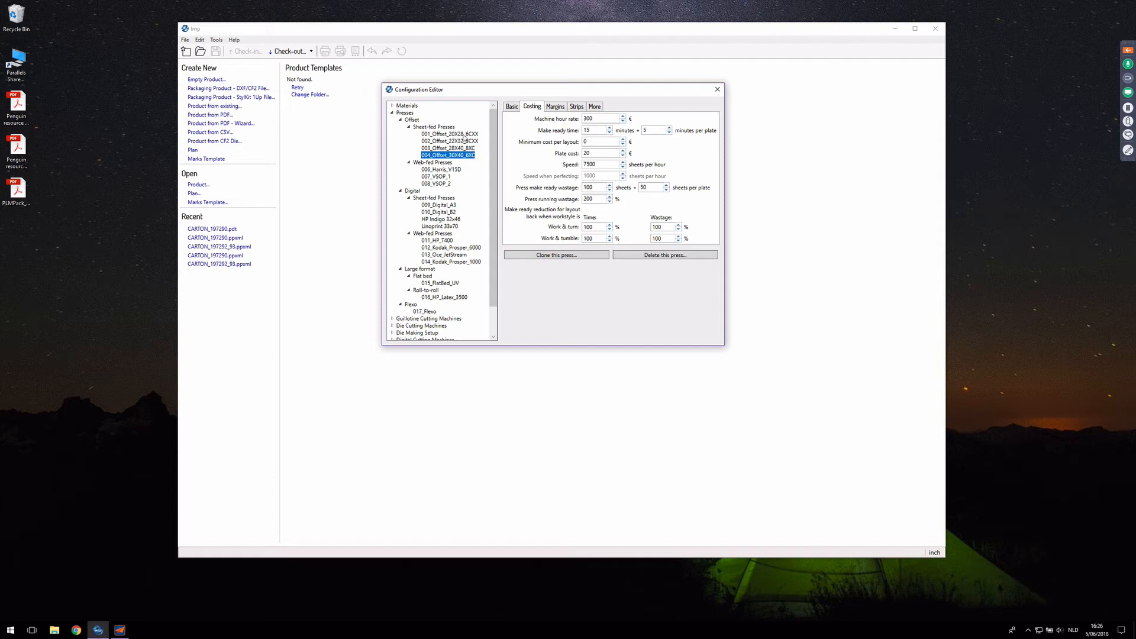
left_click(464, 135)
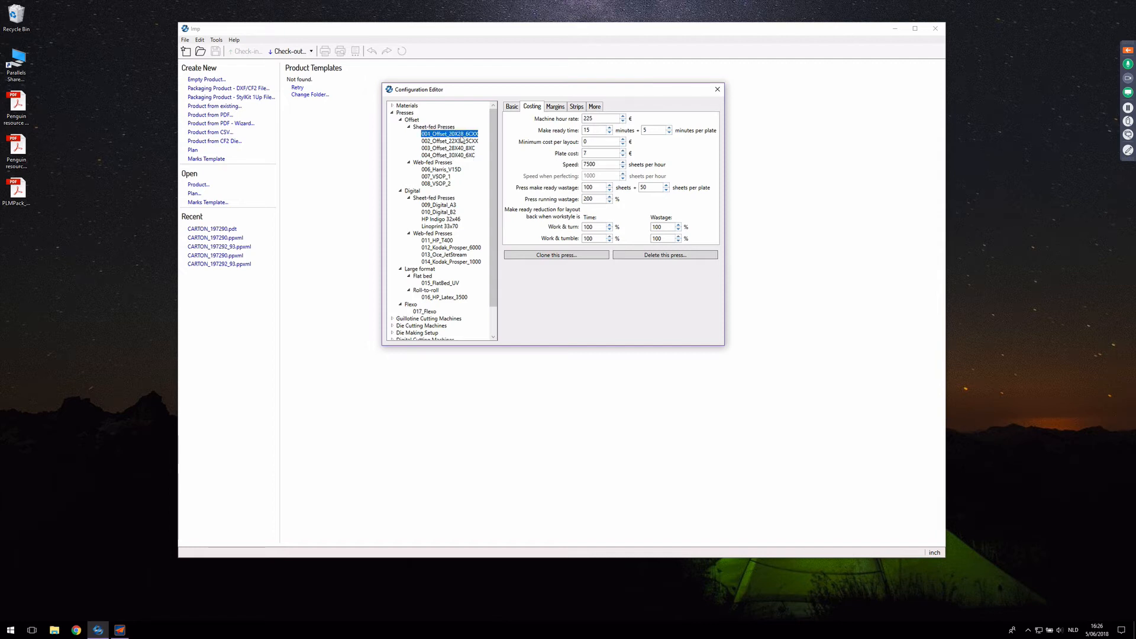
- Review the basic and costing settings of the 009_Digital_A3 press and show the basic settings of 015_FlatBed_UV
left_click(441, 206)
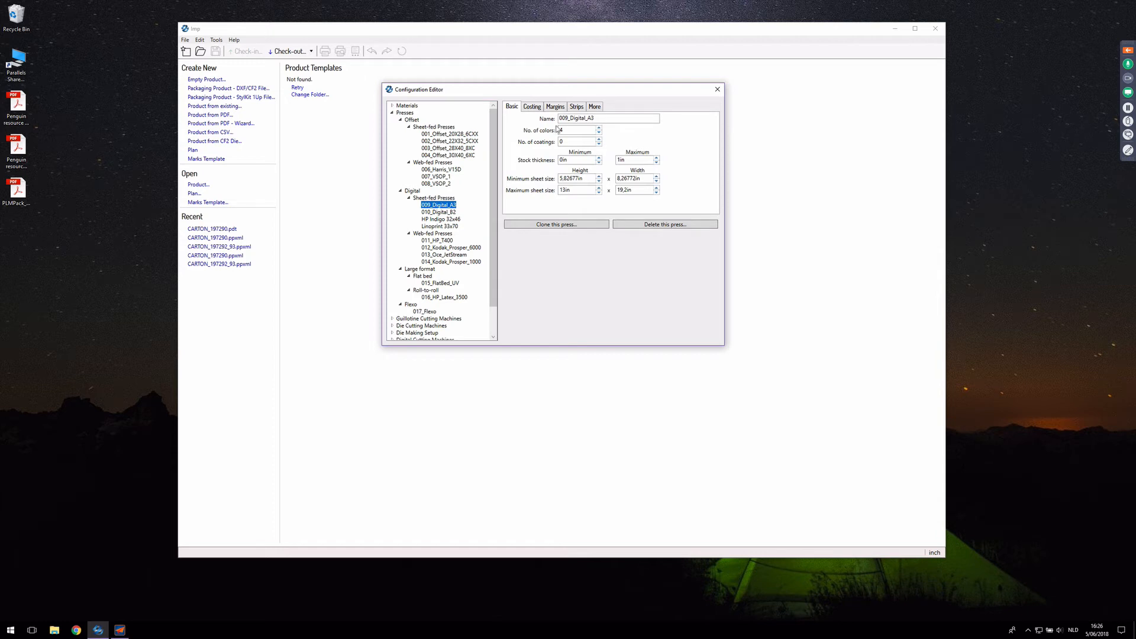
left_click(532, 107)
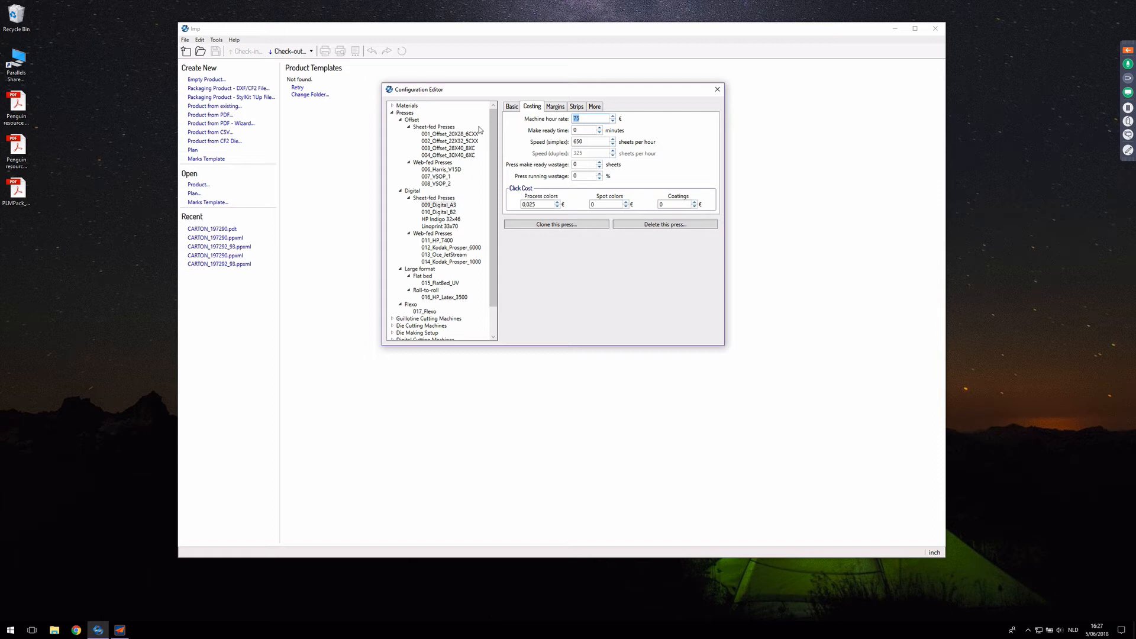
left_click(451, 283)
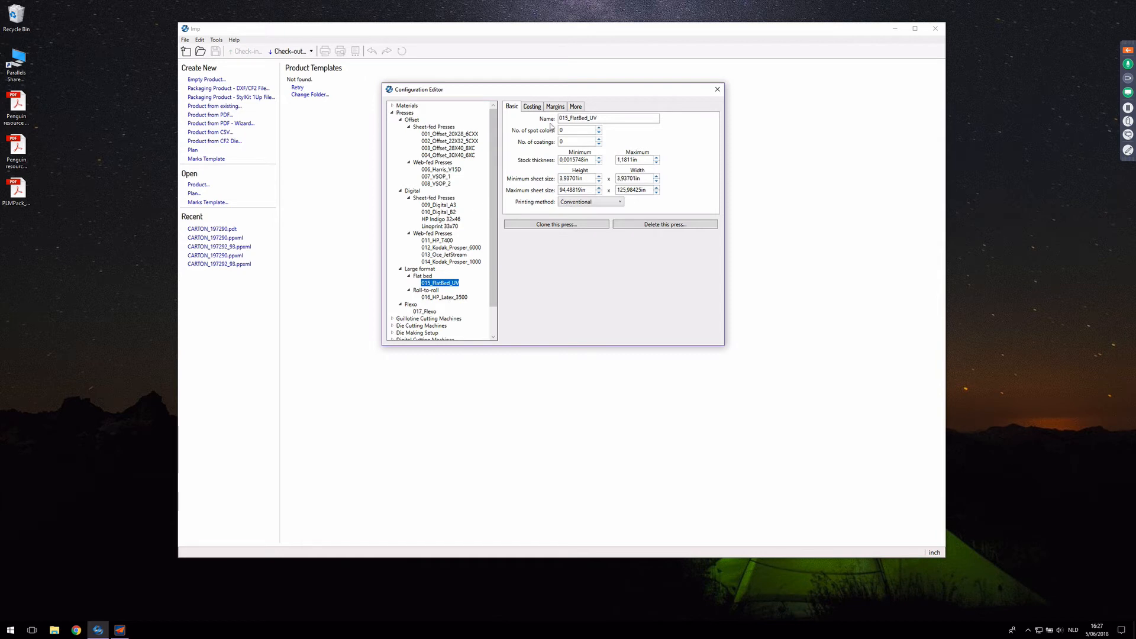
- Review the costing and basic settings of the 015_FlatBed_UV press, and close the Configuration Editor
left_click(538, 108)
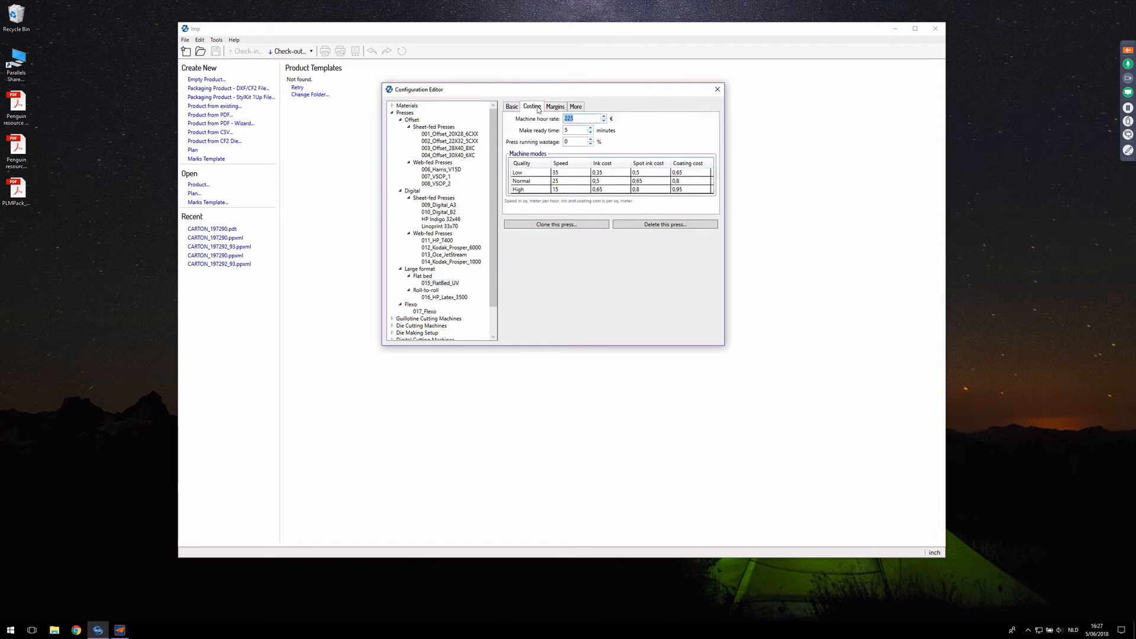
left_click(512, 107)
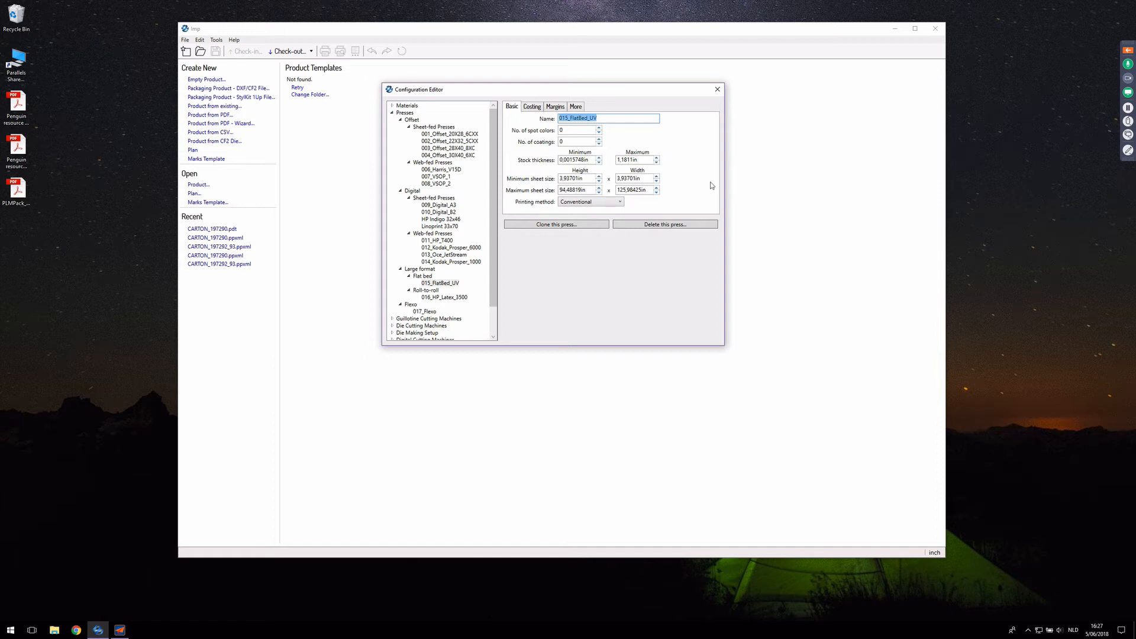
left_click(438, 128)
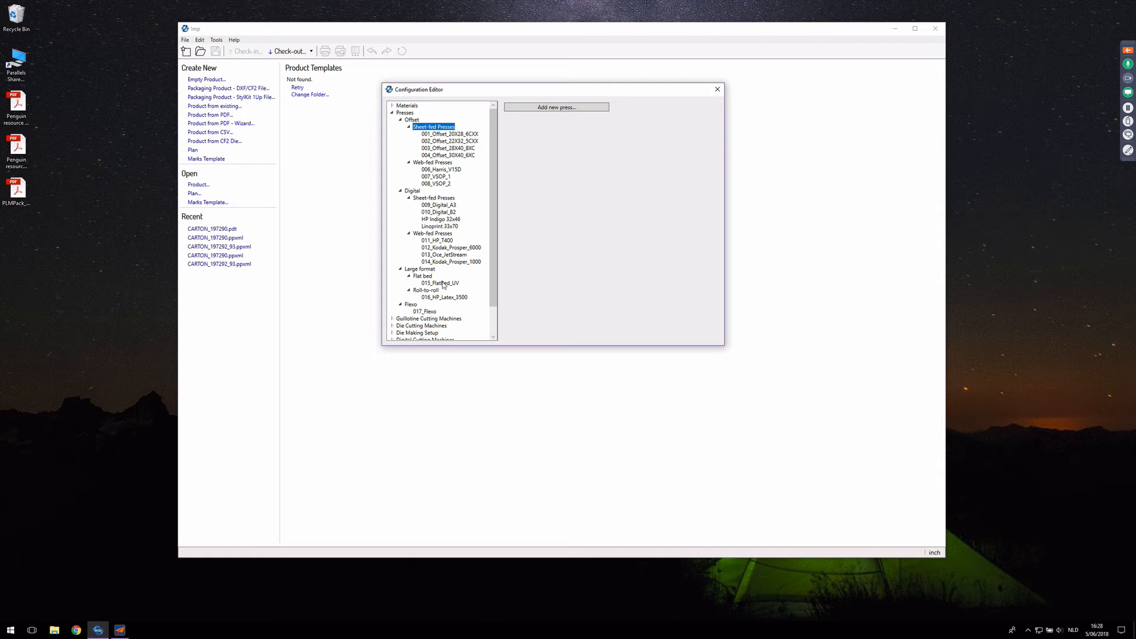
left_click(717, 90)
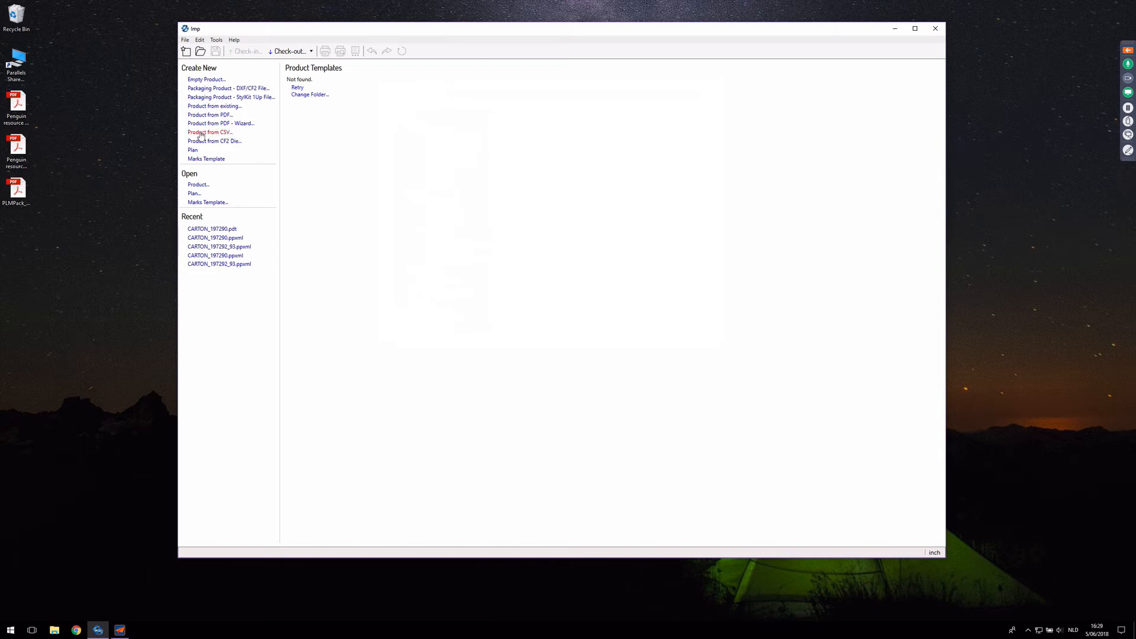
- Create an empty product with the default properties, and close it
left_click(207, 80)
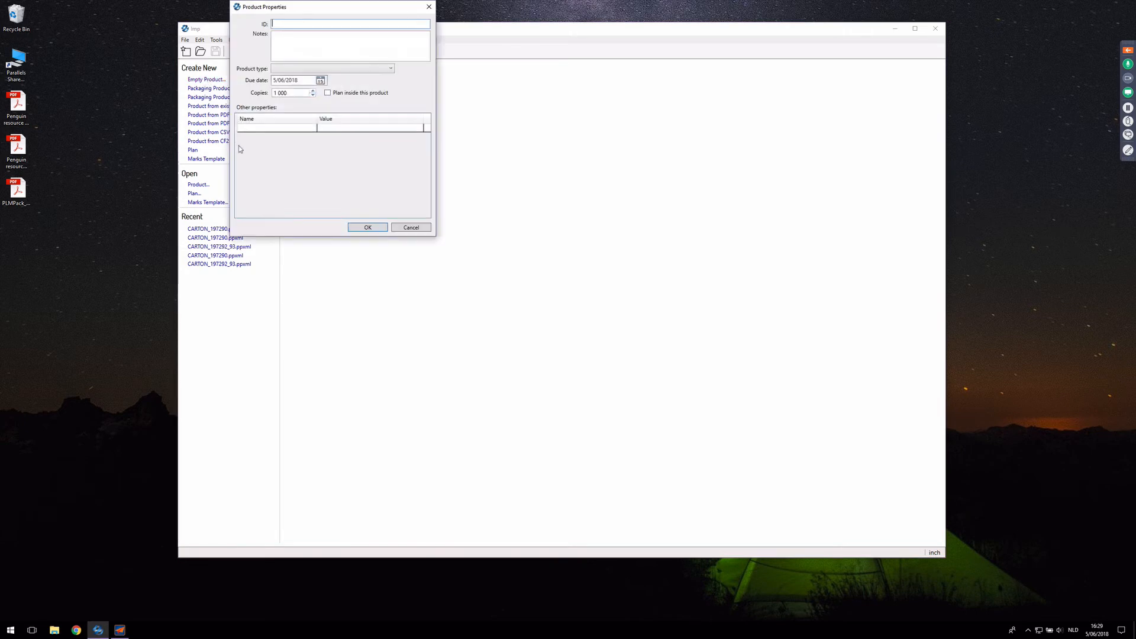
left_click(367, 227)
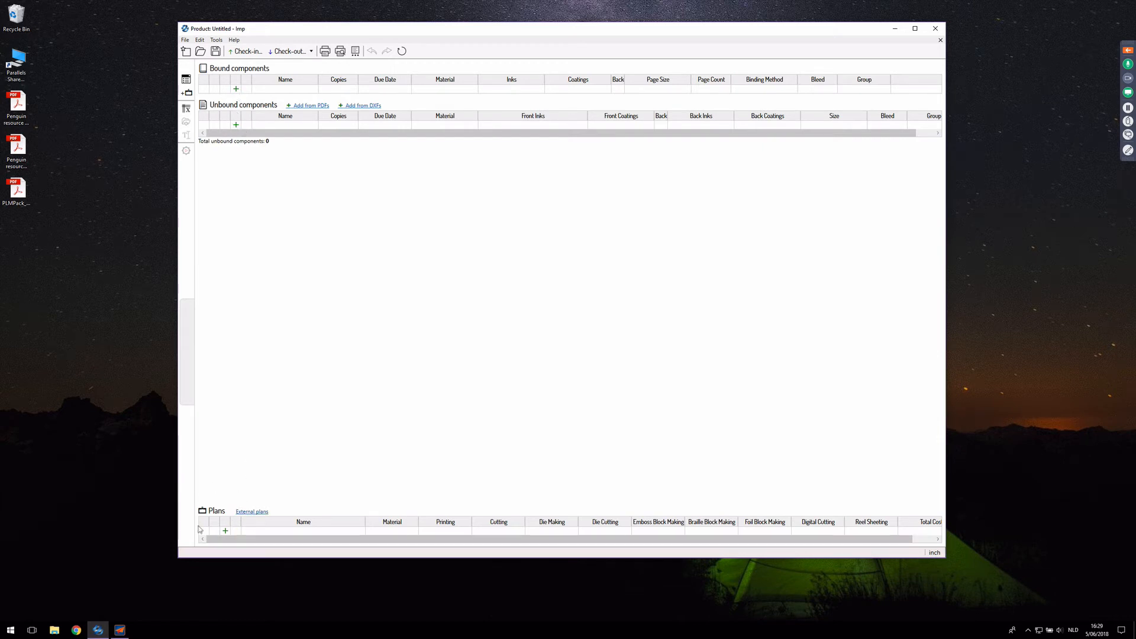
left_click(941, 40)
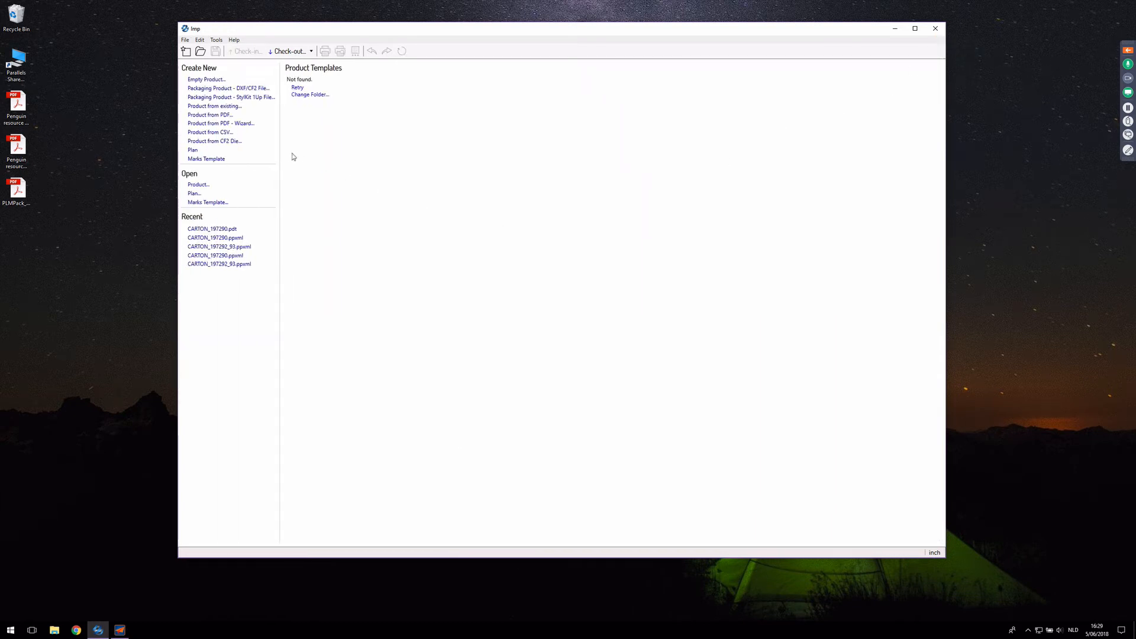
- Begin a new product from a Format 1 CSV and choose the CSV file in the "10 - Ganging die-c…" demo folder
left_click(225, 132)
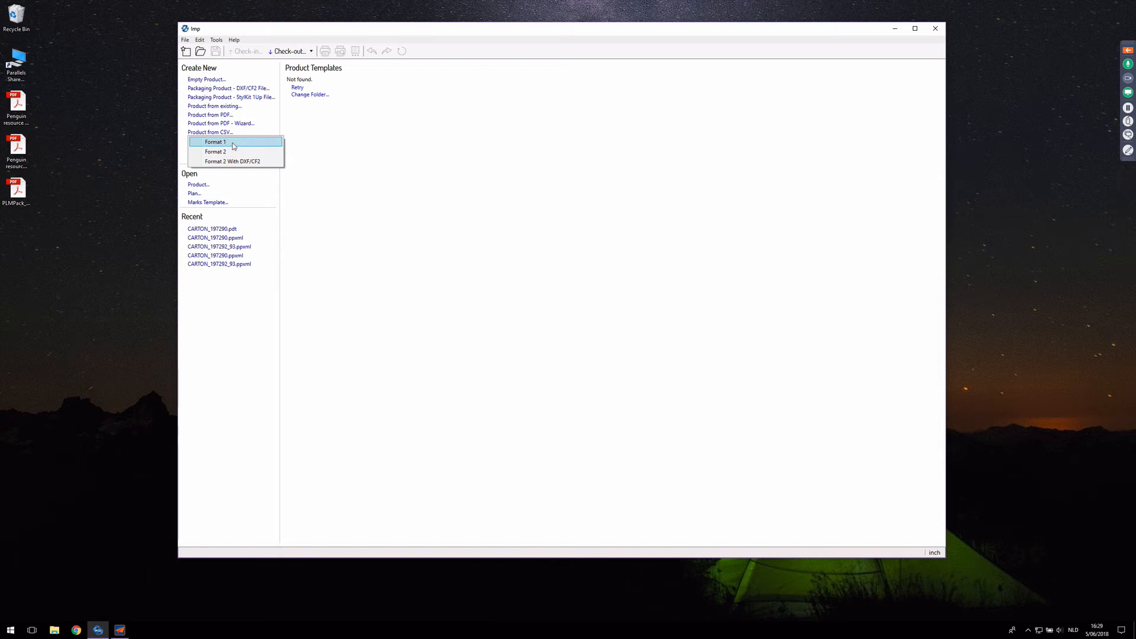
left_click(234, 146)
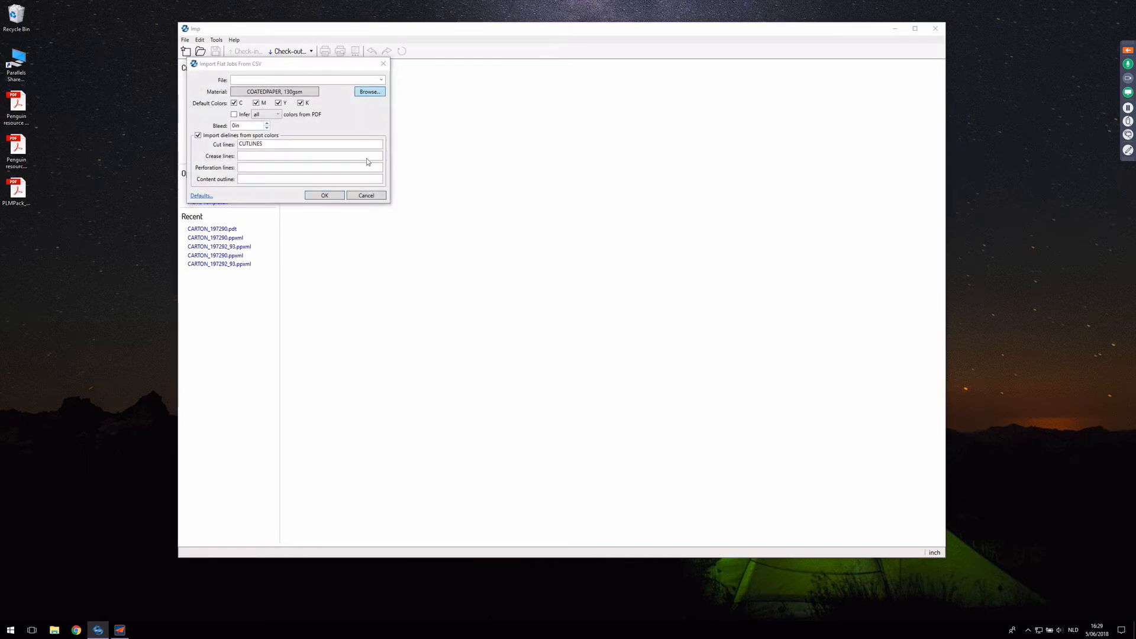
double_click(331, 130)
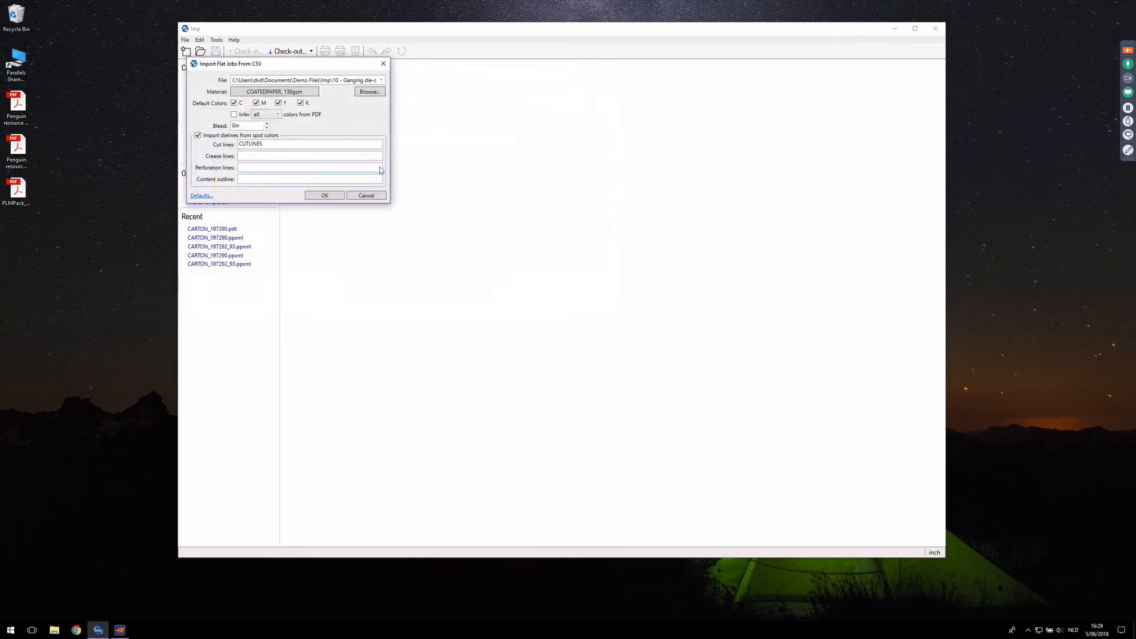
left_click_drag(335, 64, 589, 117)
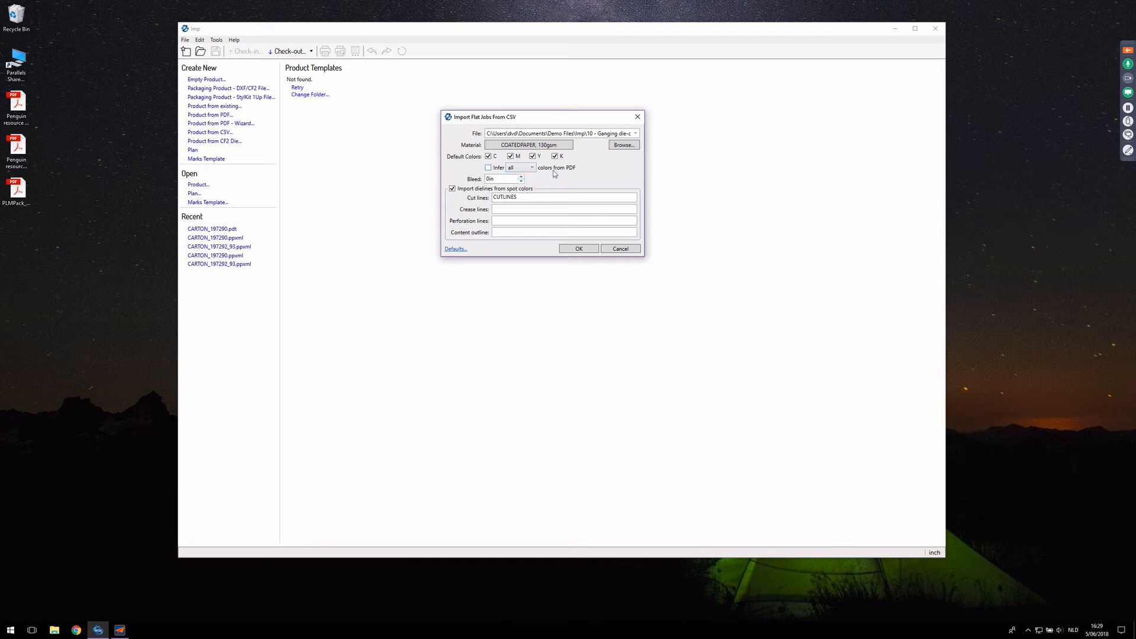
- Set the import to infer all colors from the PDF and use a 2 mm bleed
left_click(488, 168)
double_click(492, 179)
type("2mm")
- Try adding CUT and DIE after CUTLINES as cut line spot color names, and remove them again
double_click(522, 198)
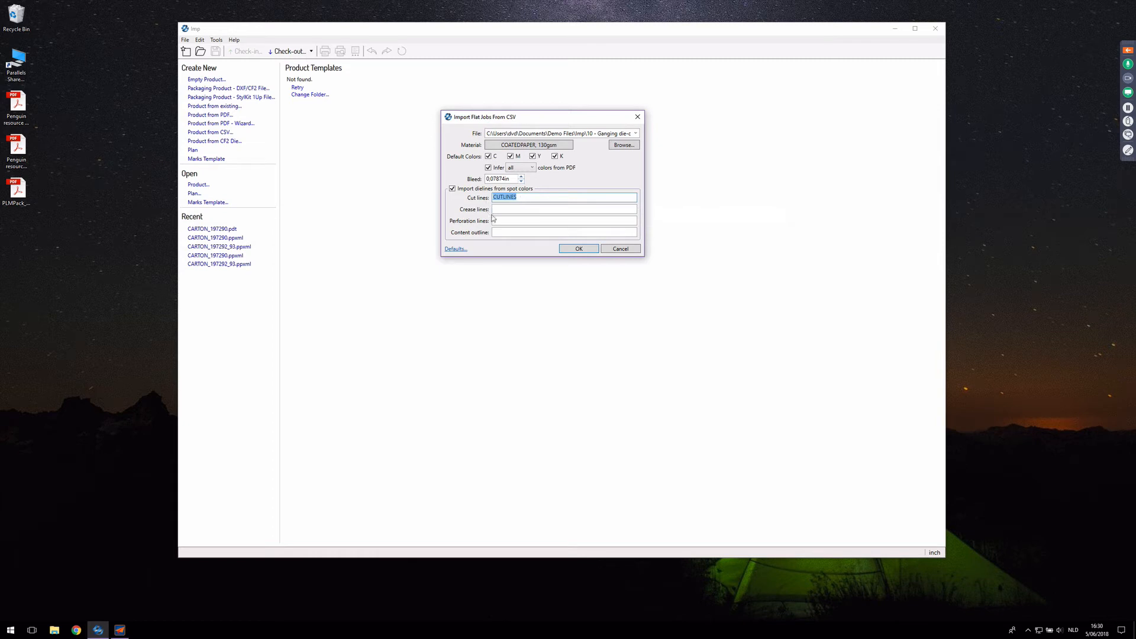
left_click(541, 196)
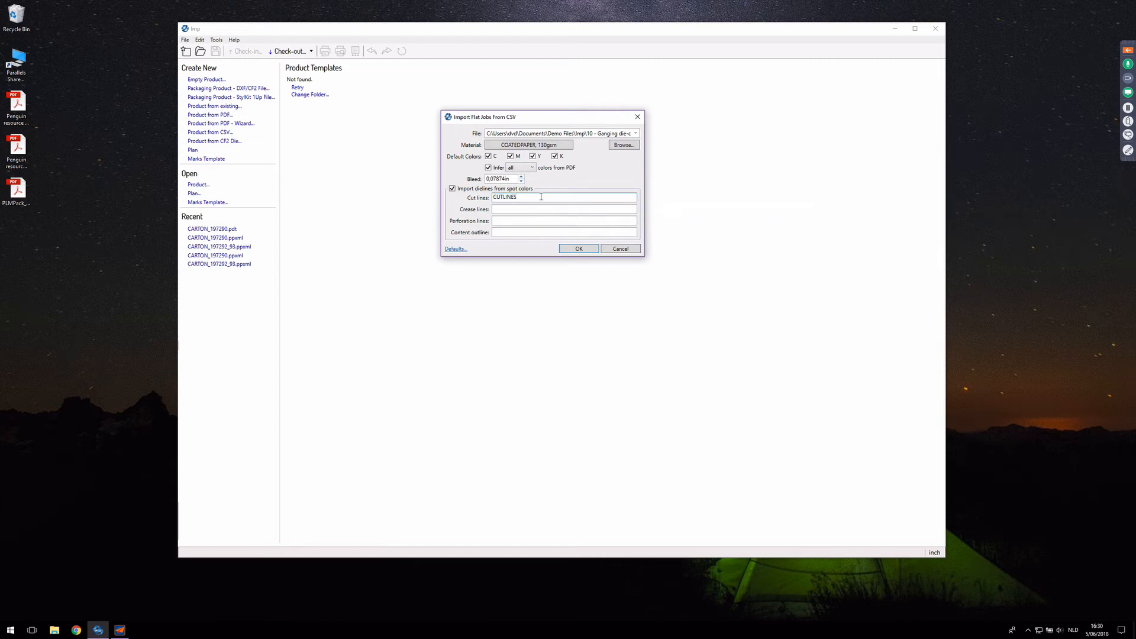
type(",CUT,DIE")
key("BackSpace")
key("BackSpace")
key("BackSpace")
key("BackSpace")
key("BackSpace")
key("BackSpace")
key("BackSpace")
key("BackSpace")
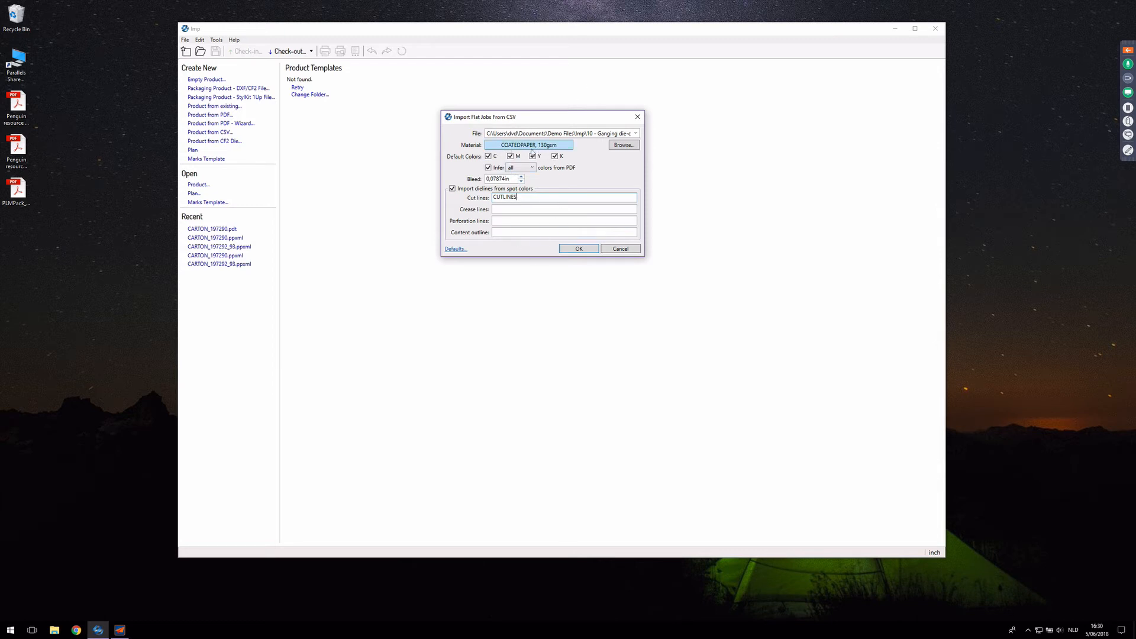
- Import the CSV jobs as unbound components and inspect the artwork and outline of SHAMPOO_TUBE_ART
left_click(587, 251)
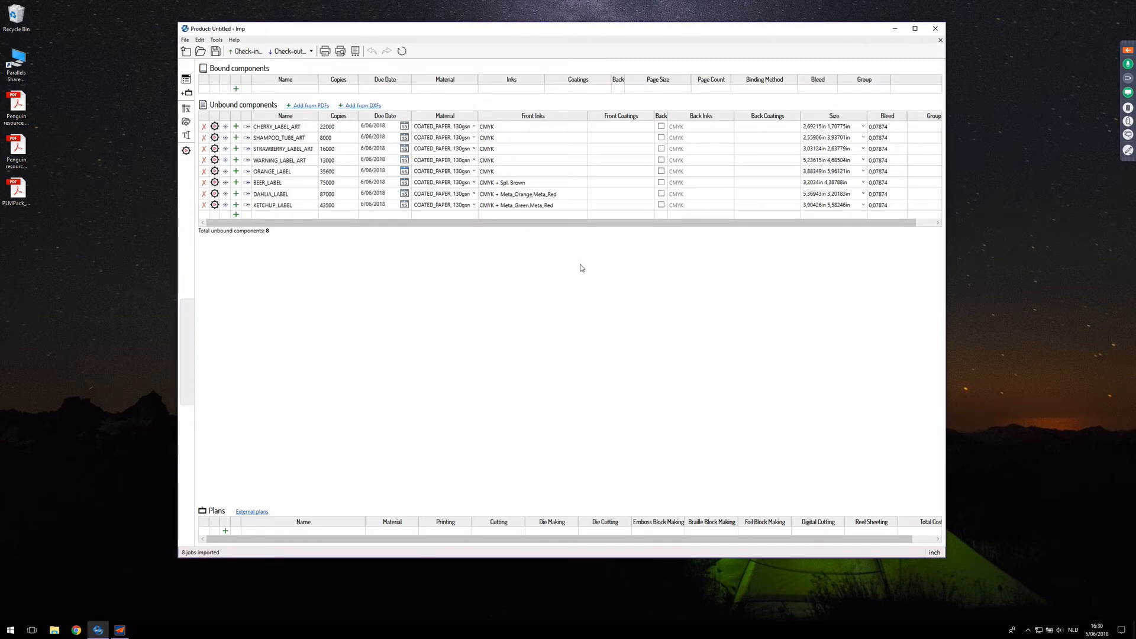
left_click_drag(616, 29, 636, 29)
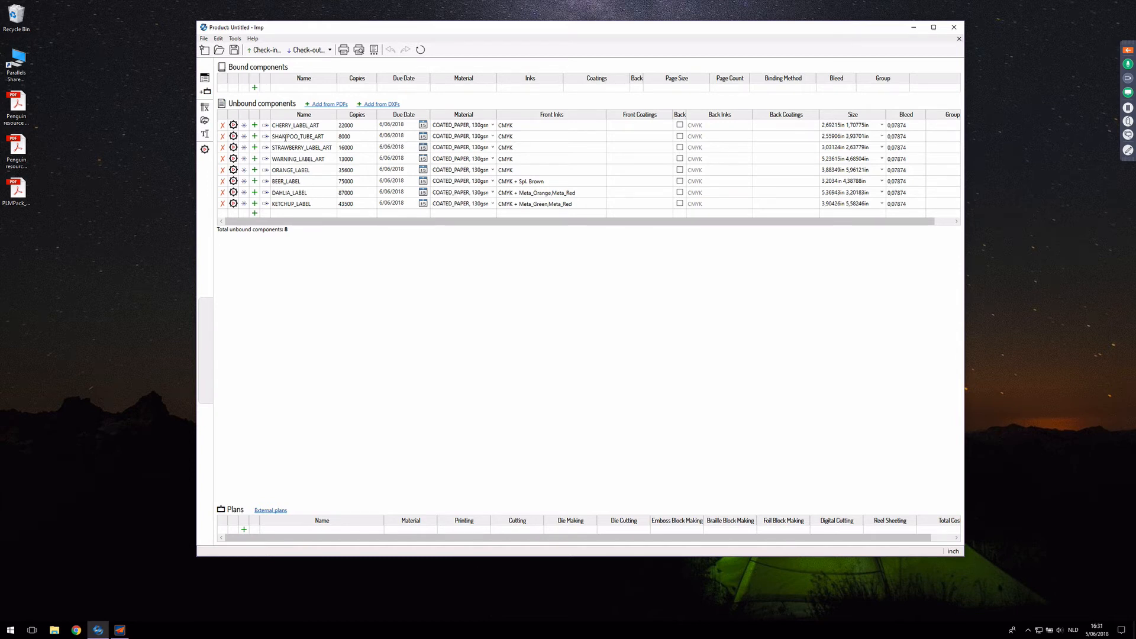
left_click(266, 136)
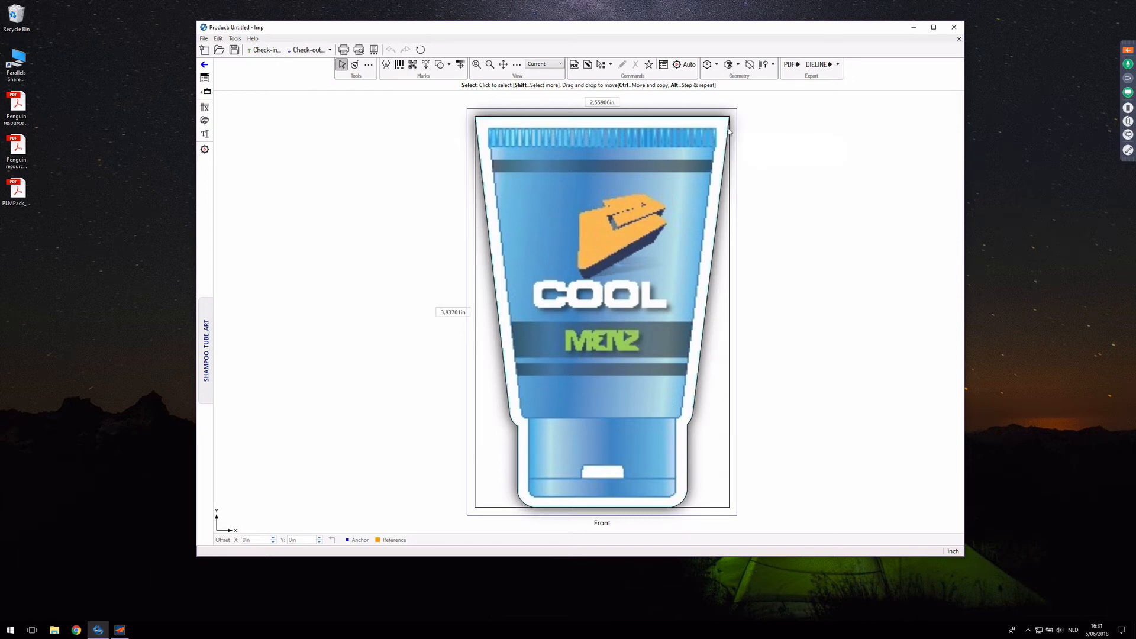
left_click(205, 64)
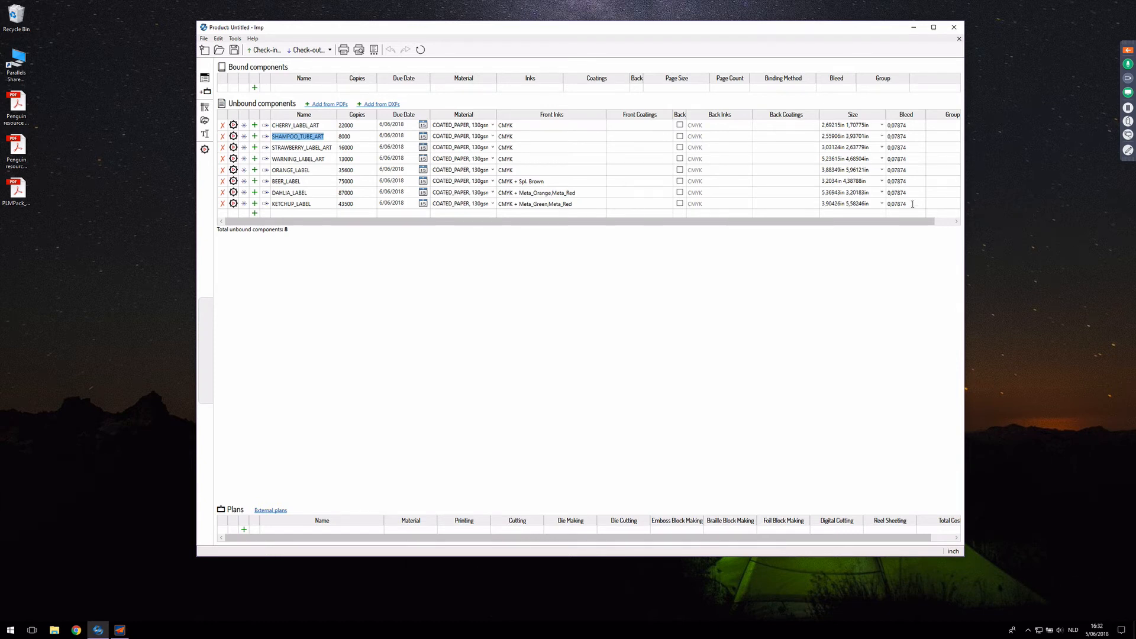
- Set the number of copies for WARNING_LABEL_ART to 13500
left_click(909, 158)
left_click(519, 157)
left_click(352, 160)
left_click(360, 159)
key("BackSpace")
key("BackSpace")
key("BackSpace")
type("500")
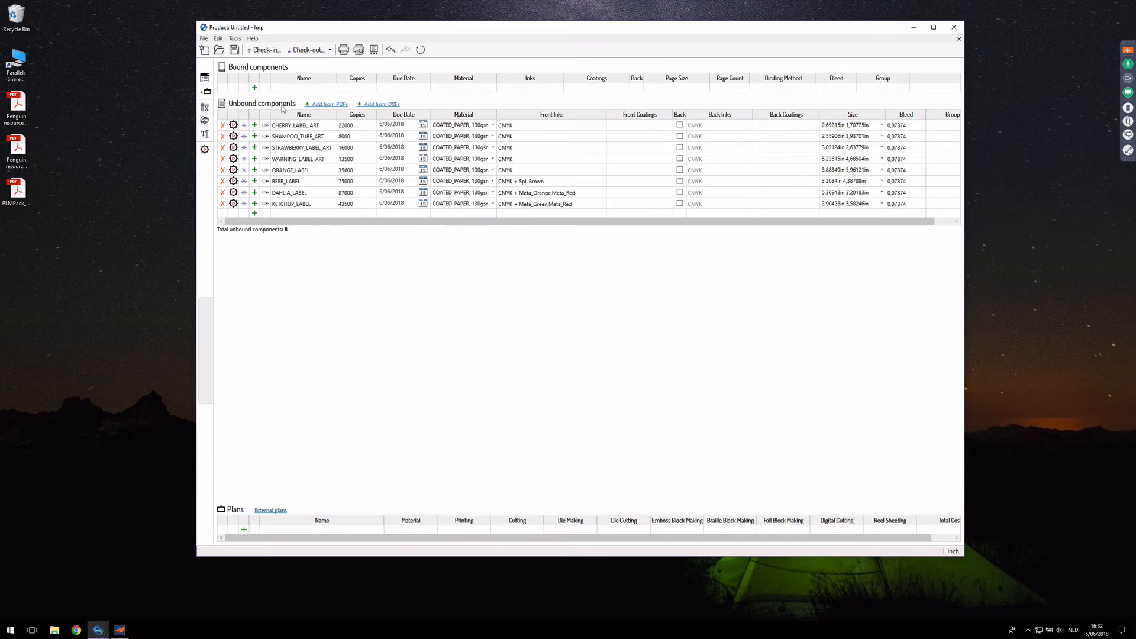
- Add a new plan to the product and include all components in it
left_click(243, 530)
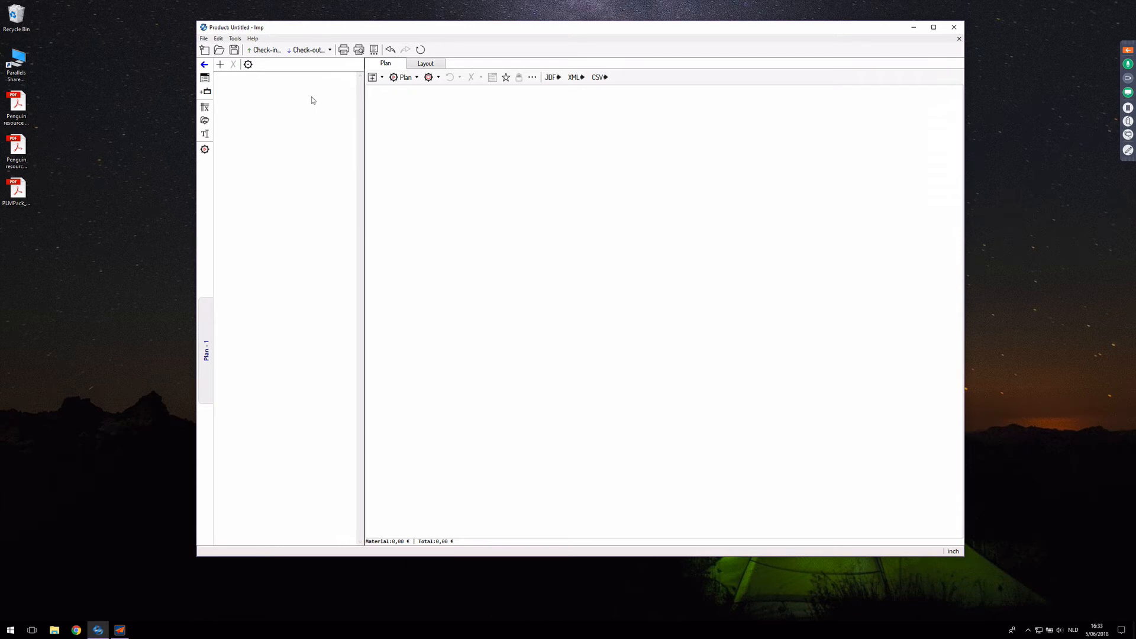
left_click(221, 66)
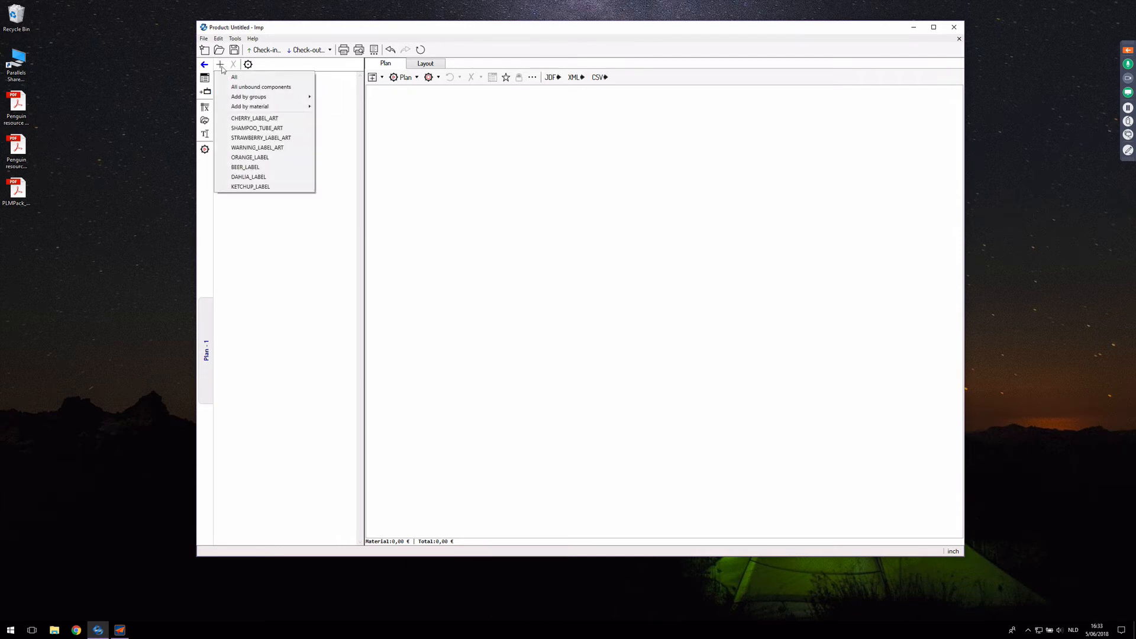
mouse_move(243, 109)
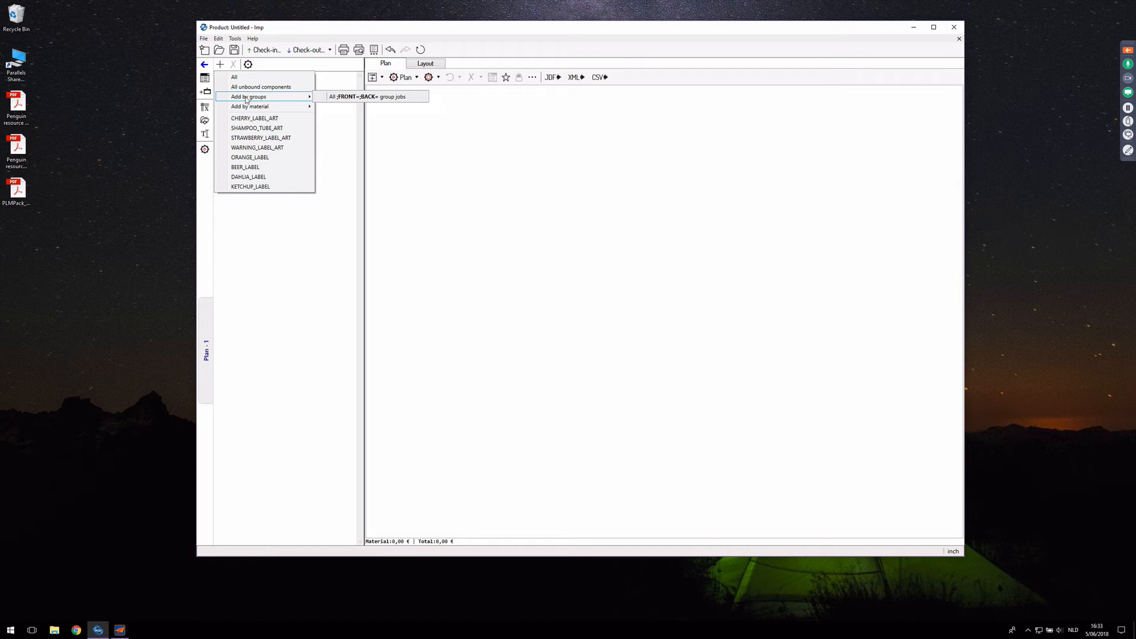
left_click(235, 77)
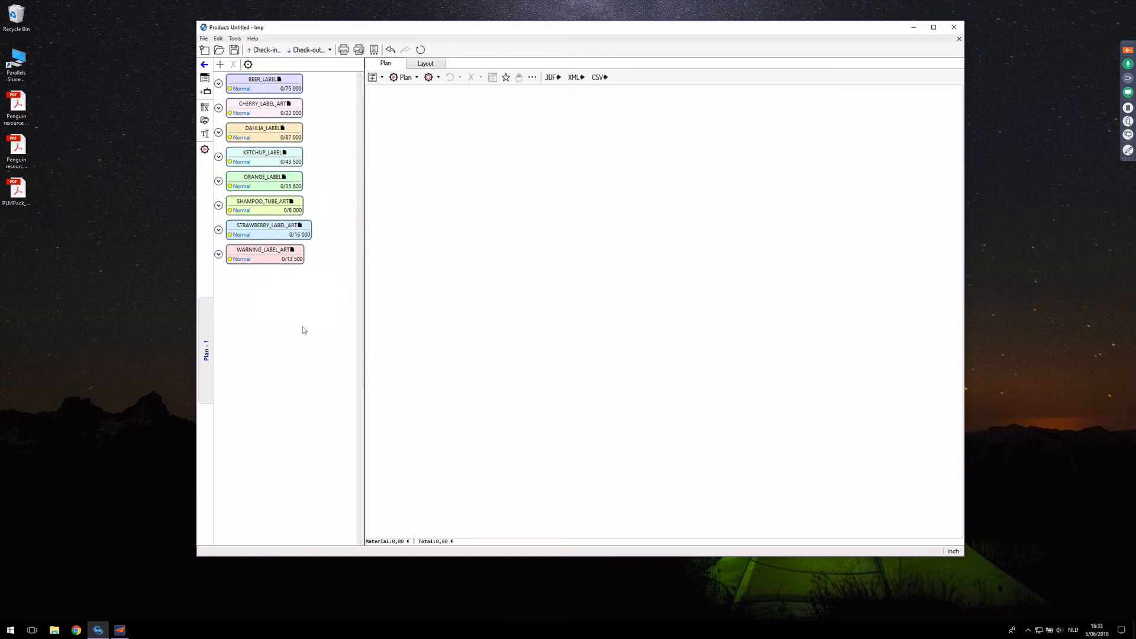
- Check the job details of WARNING_LABEL_ART and the thumbnail previews of BEER_LABEL and CHERRY_LABEL_ART
mouse_move(301, 259)
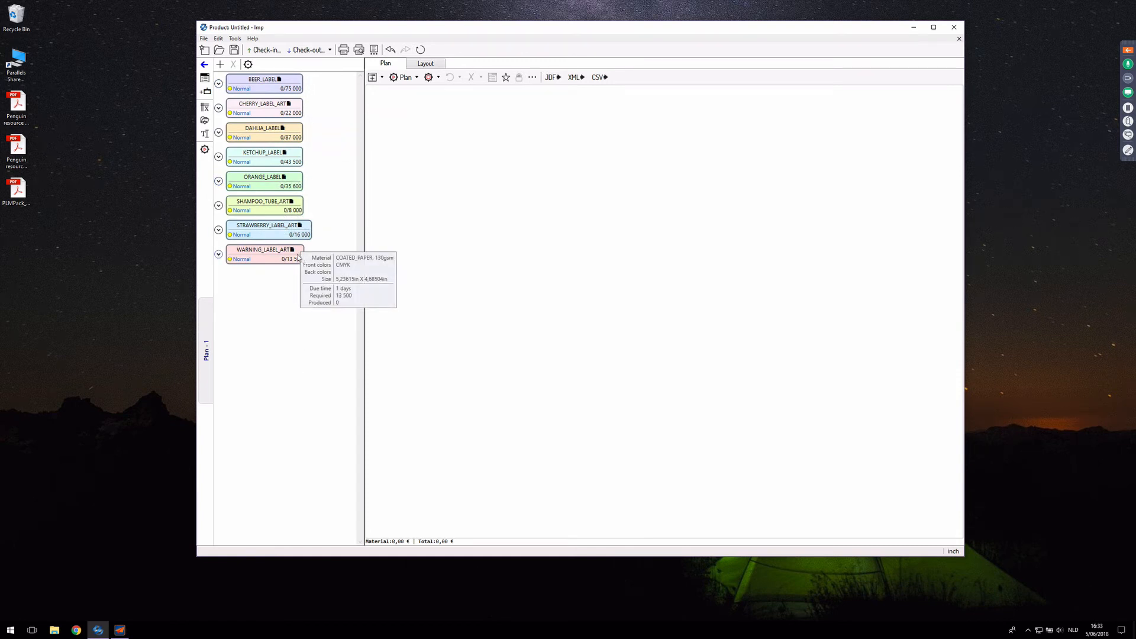
left_click(218, 83)
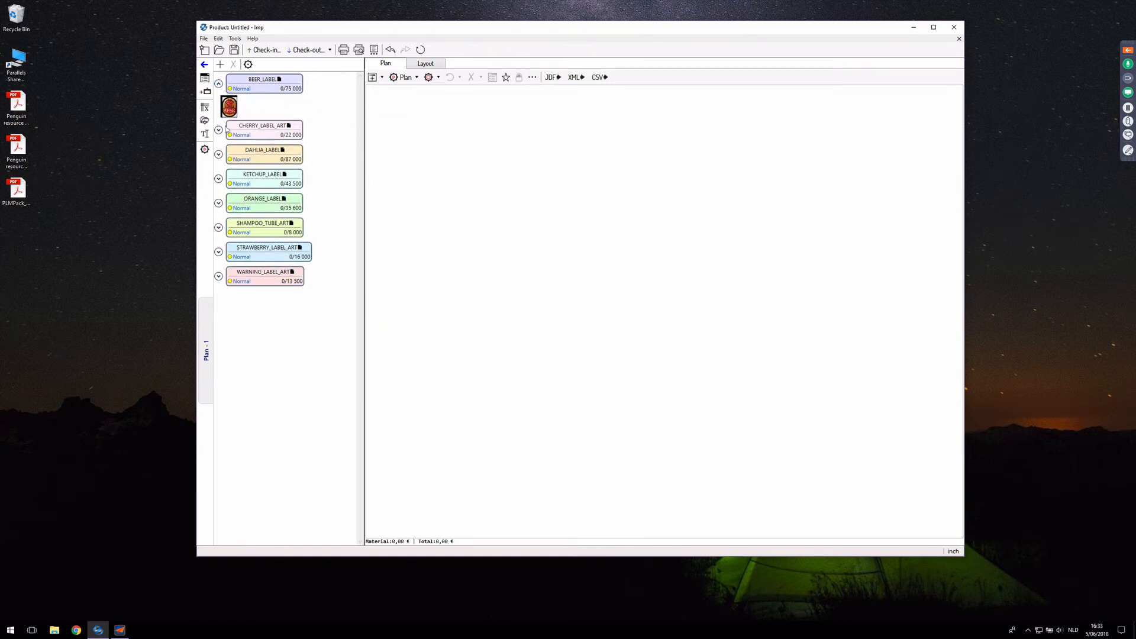
left_click(218, 131)
left_click(219, 130)
left_click(218, 84)
mouse_move(207, 351)
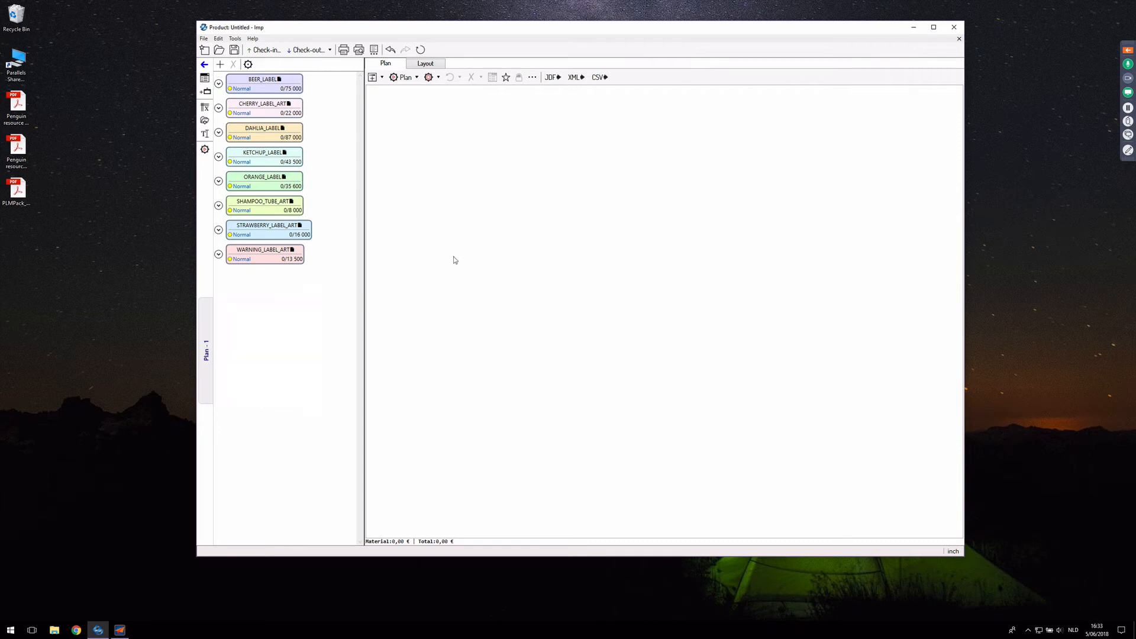
- Start planning one layout at a time and restrict the presses to 001_Offset_20X28_6CXX and 002_Offset_22X32_5CXX
left_click(417, 78)
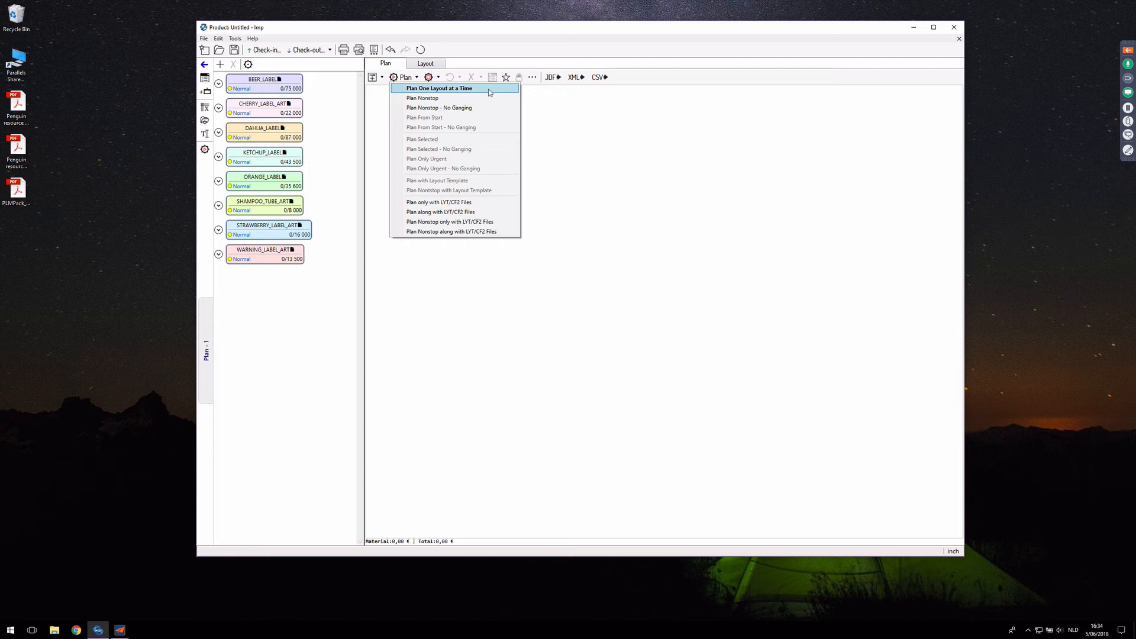
left_click(490, 92)
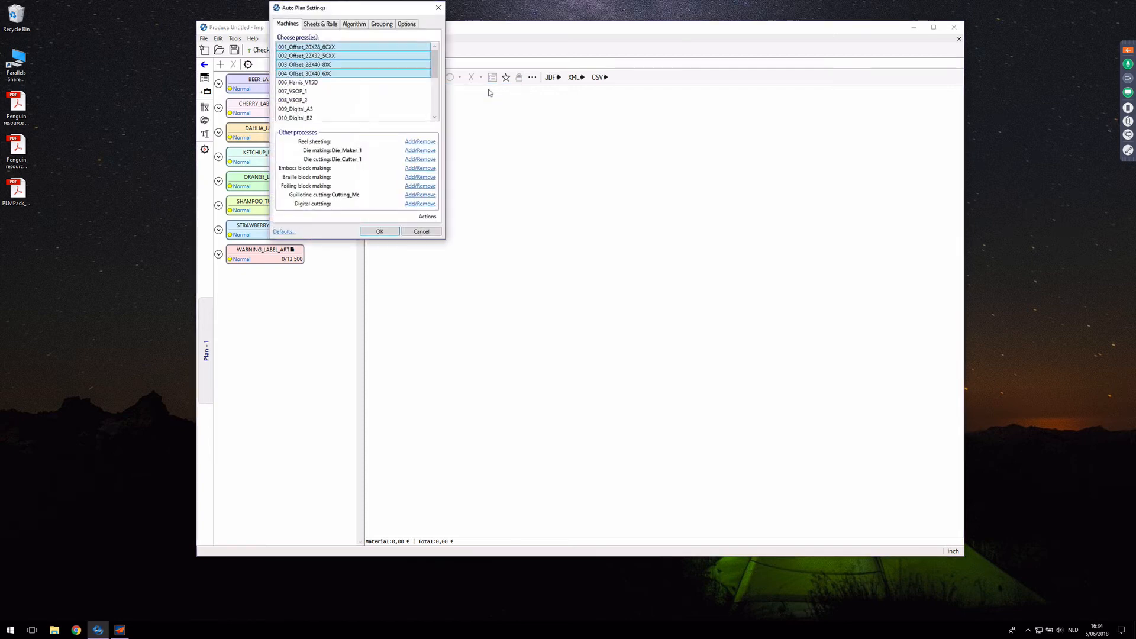
left_click_drag(397, 11, 655, 138)
left_click(592, 199)
left_click(591, 190)
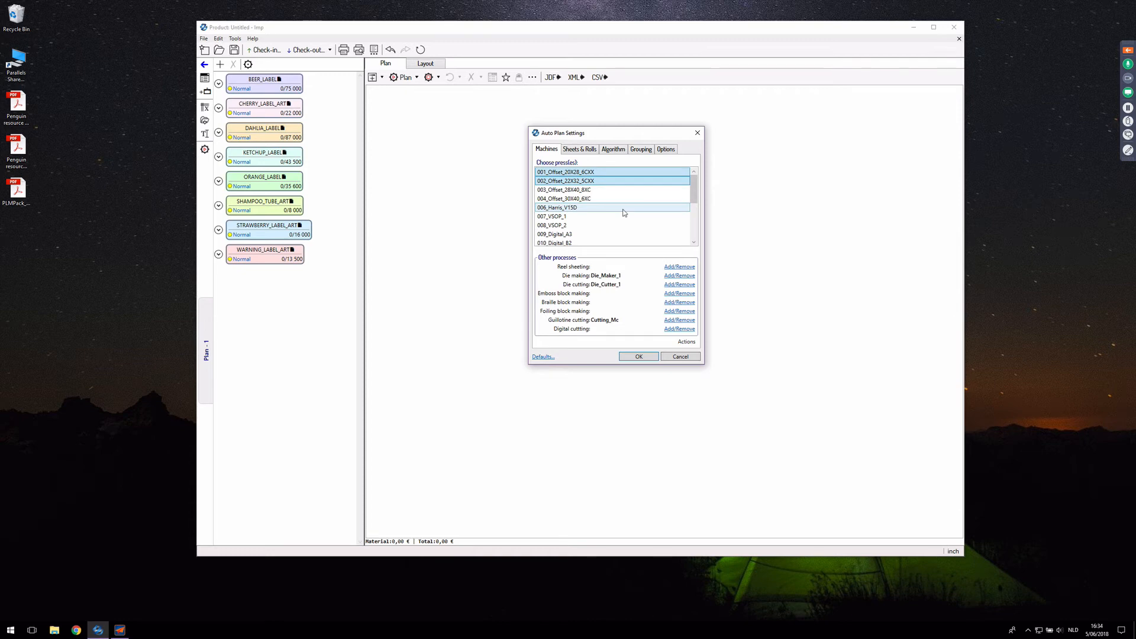
scroll(696, 211, "down", 3)
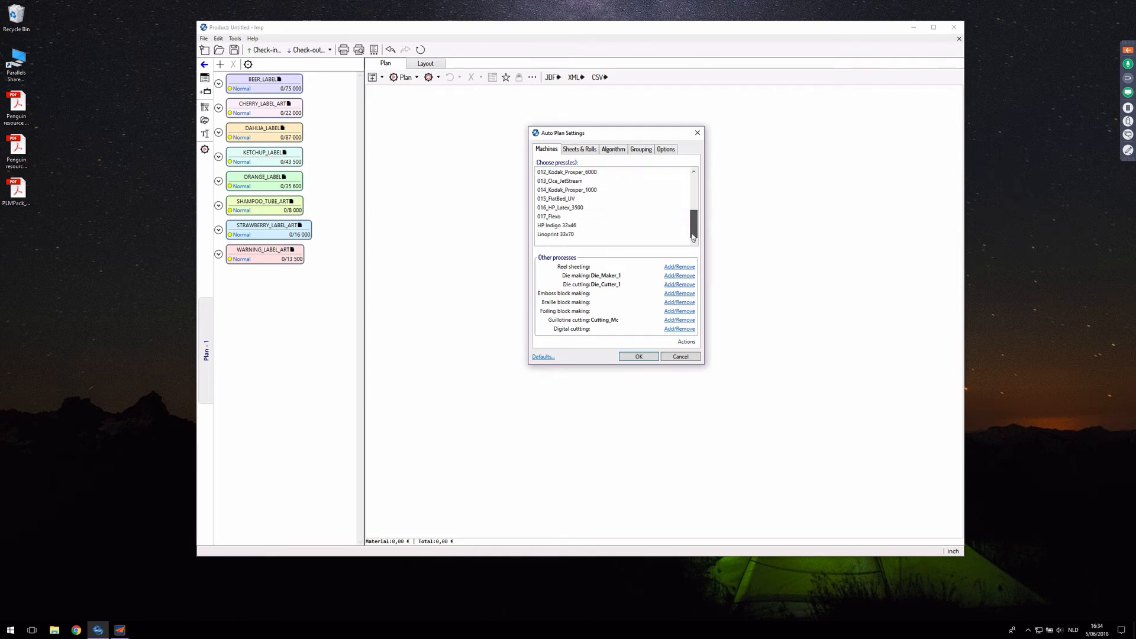
scroll(696, 210, "up", 3)
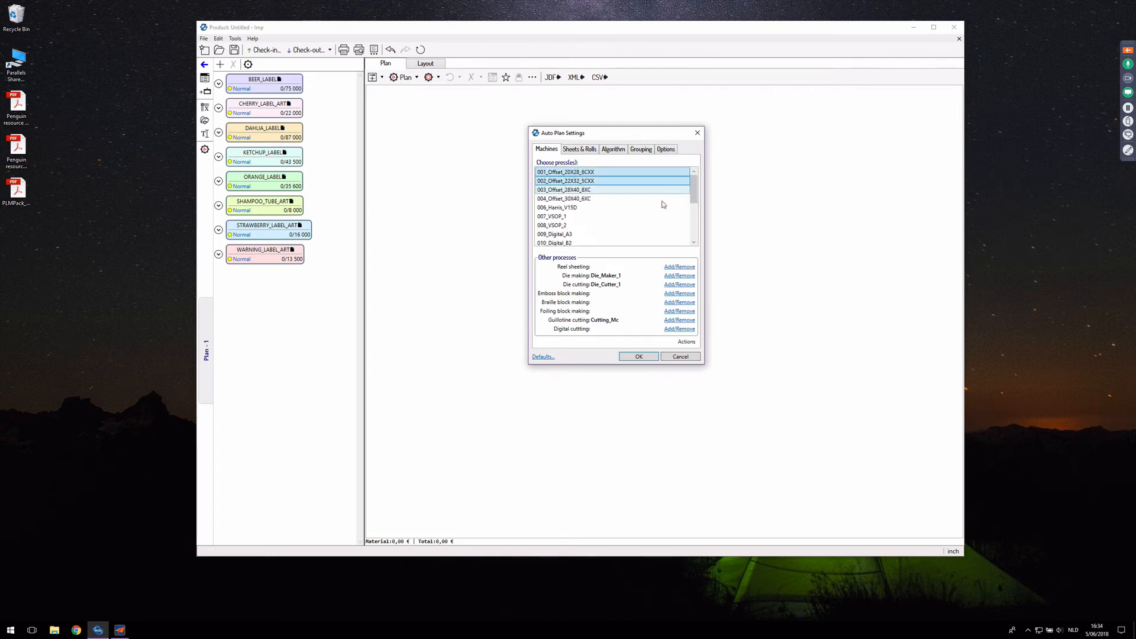
- Check the sheet size source for auto planning and set the nesting algorithm's bridge gap to 3 mm
left_click(569, 148)
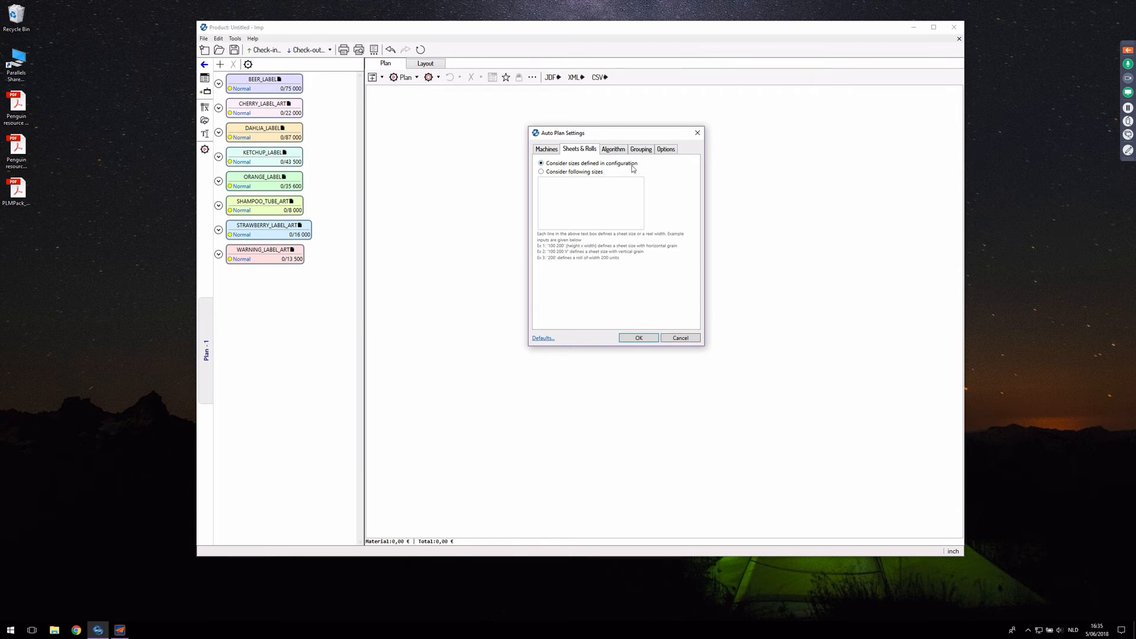
left_click(609, 152)
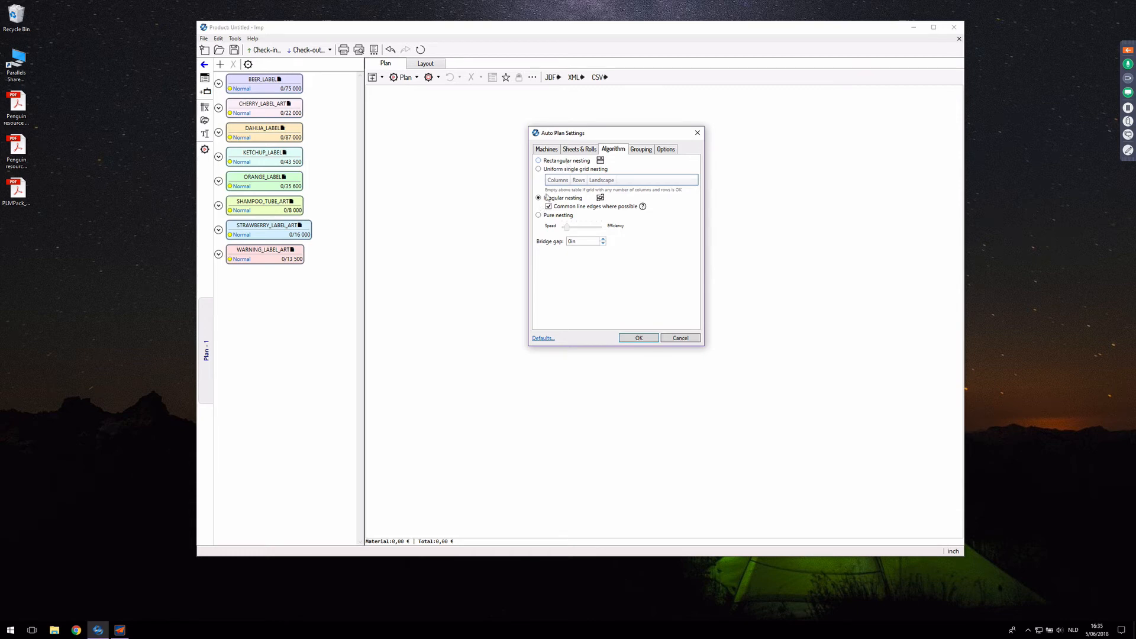
left_click(567, 241)
left_click_drag(582, 241, 559, 242)
type("3mm")
key("Tab")
- Try separate layouts as the grouping behavior, restore None, and show the auto plan options and constraints
left_click(641, 150)
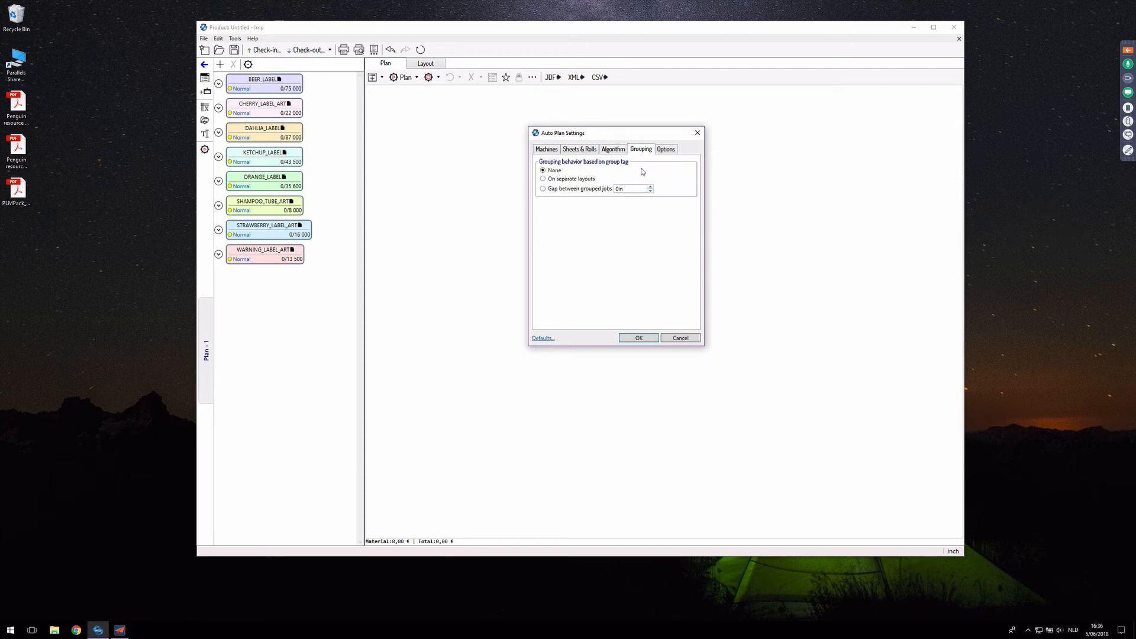
left_click(577, 179)
left_click(556, 171)
left_click(668, 150)
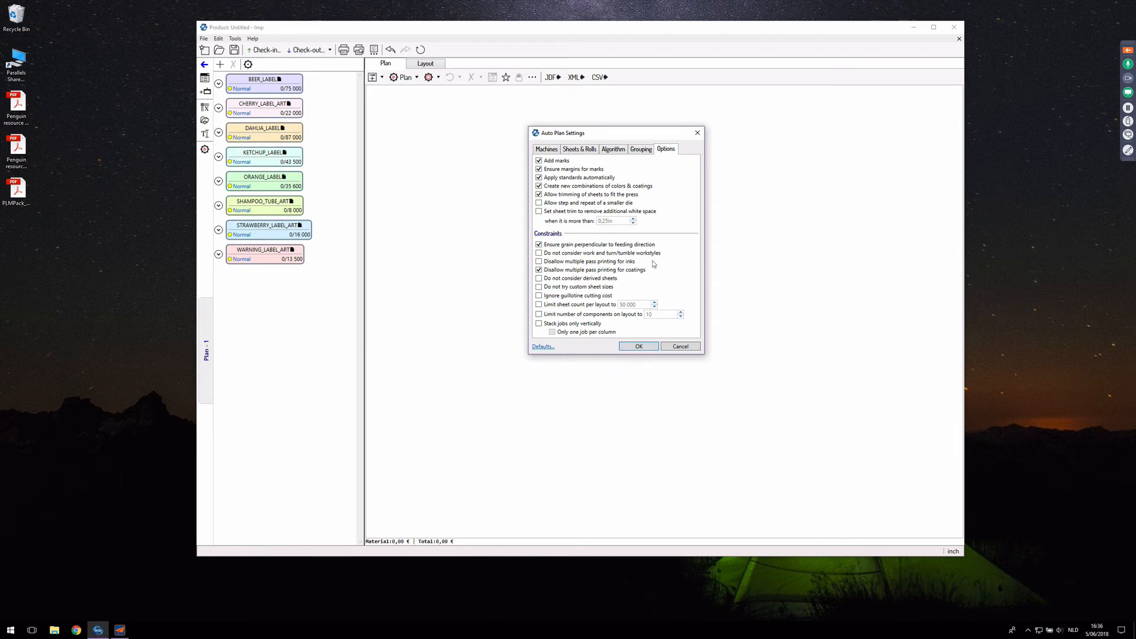
- Run the auto plan with presses 001_Offset_20X28_6CXX and 002_Offset_22X32_5CXX, and reposition the computed layouts window to check the first layout
left_click(547, 149)
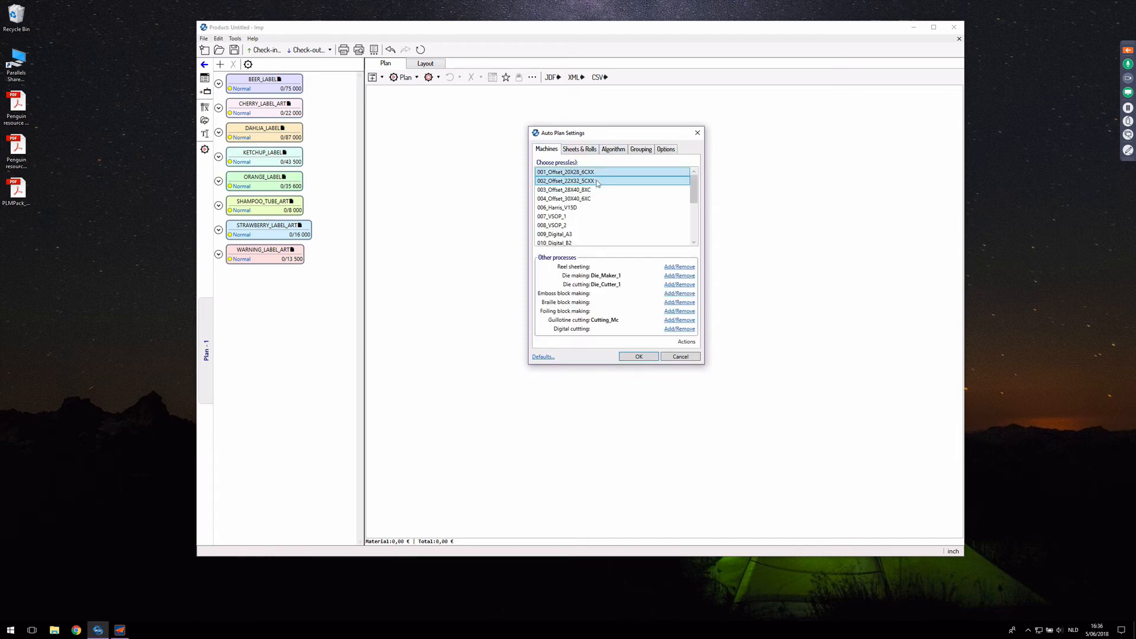
left_click(640, 356)
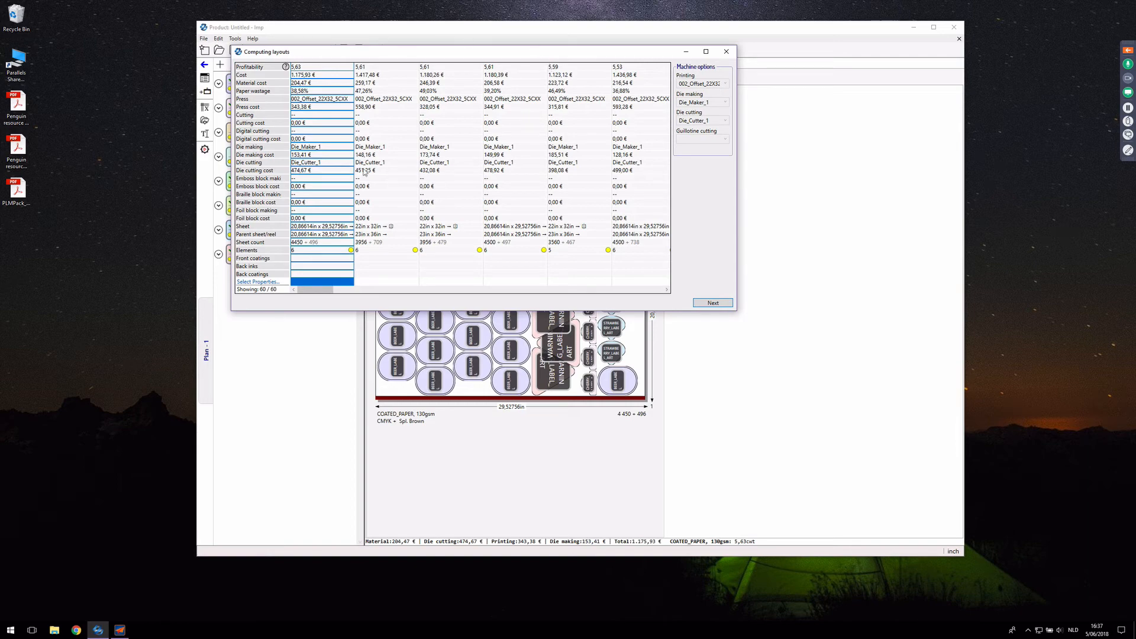
left_click_drag(292, 54, 731, 296)
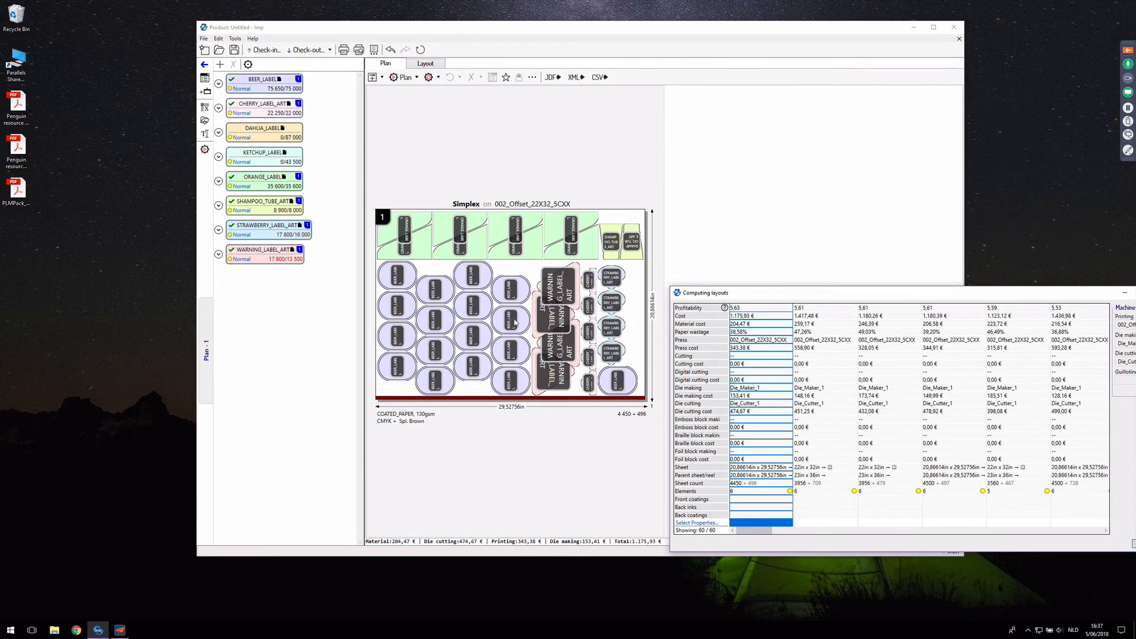
left_click_drag(749, 294, 453, 94)
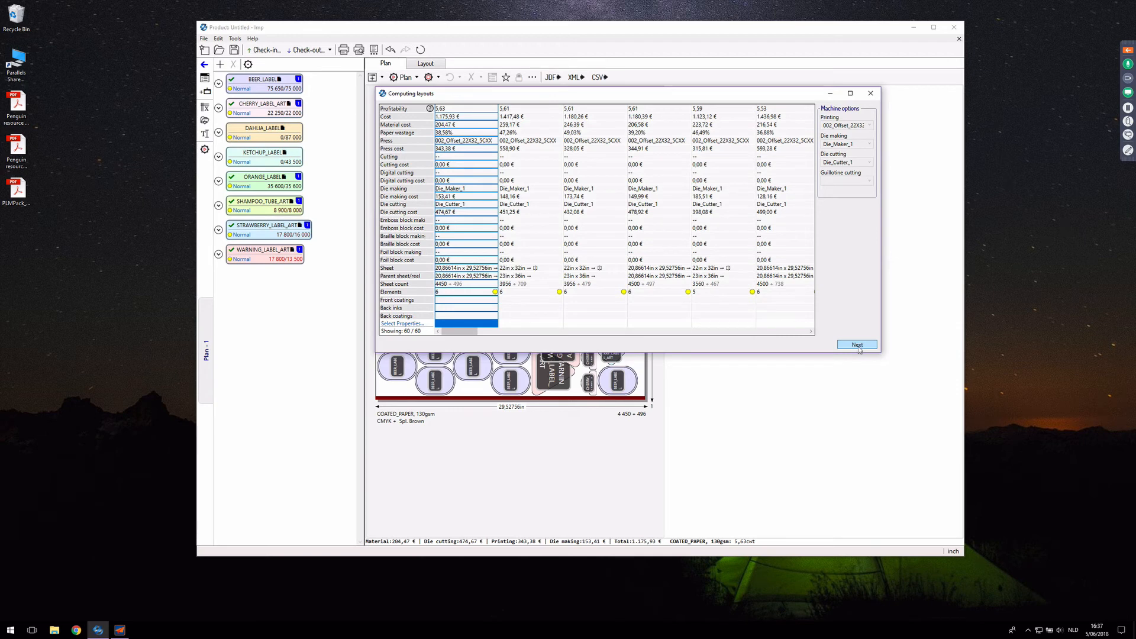
- Compare the first five computed layout alternatives with their costs and sheet sizes, and reselect the most profitable one
mouse_move(438, 298)
left_click(707, 215)
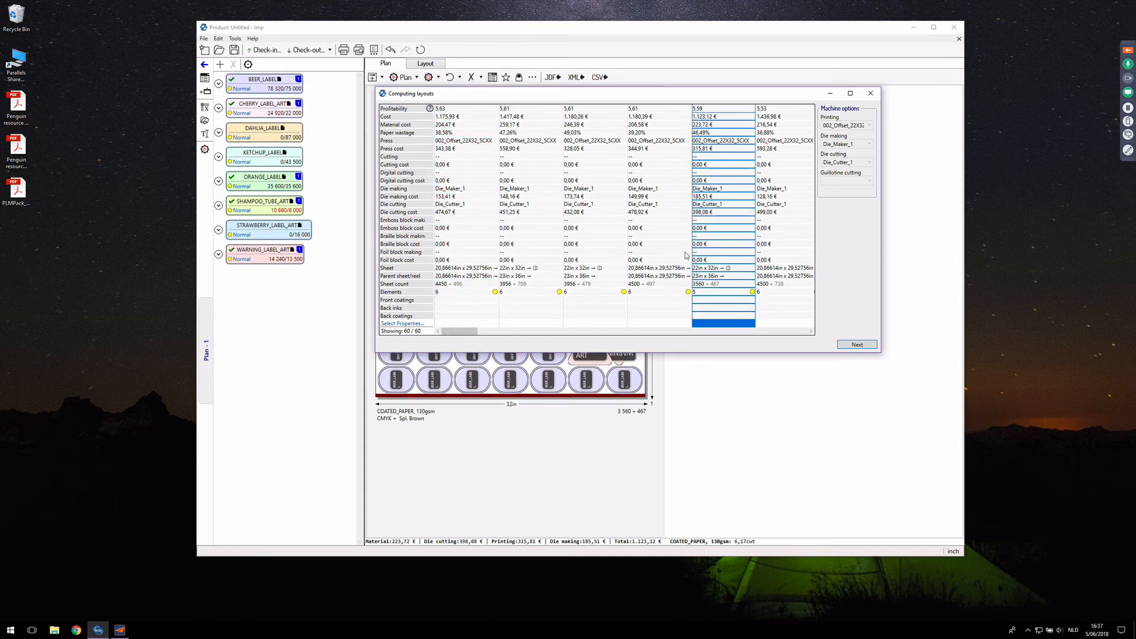
left_click_drag(450, 95, 423, 72)
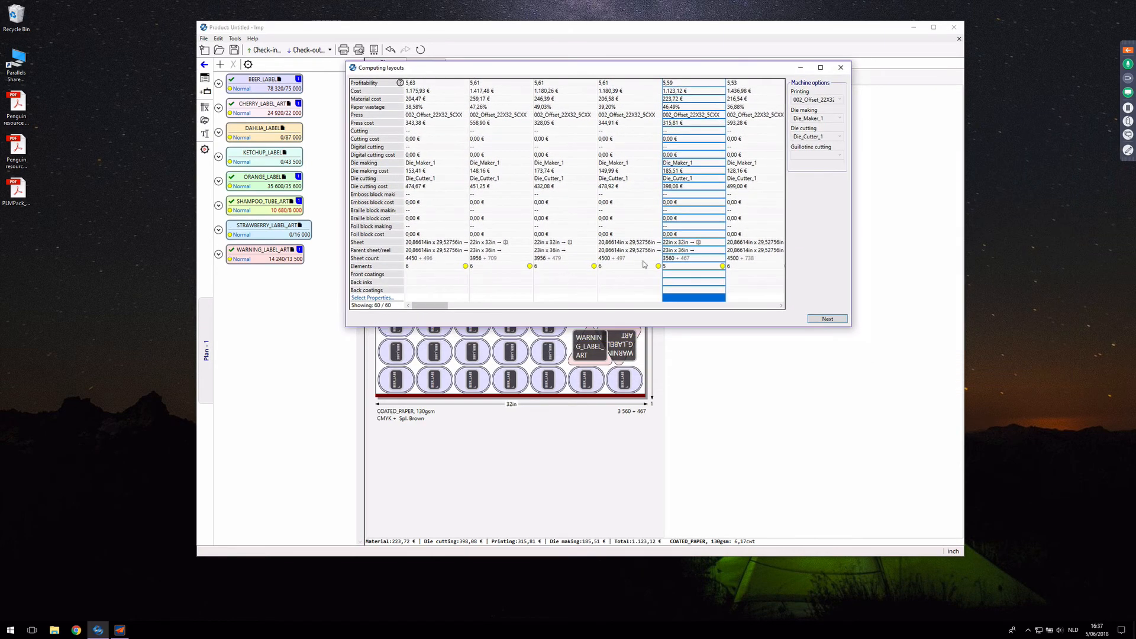
mouse_move(669, 269)
left_click(448, 255)
left_click(518, 252)
left_click(585, 254)
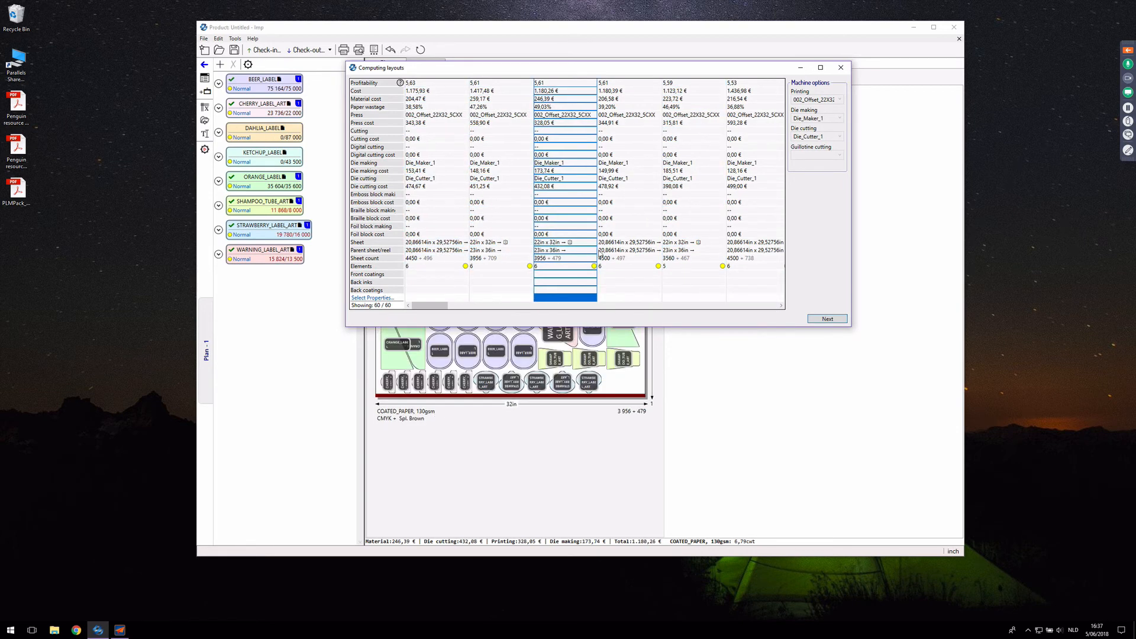
left_click(650, 251)
left_click(440, 235)
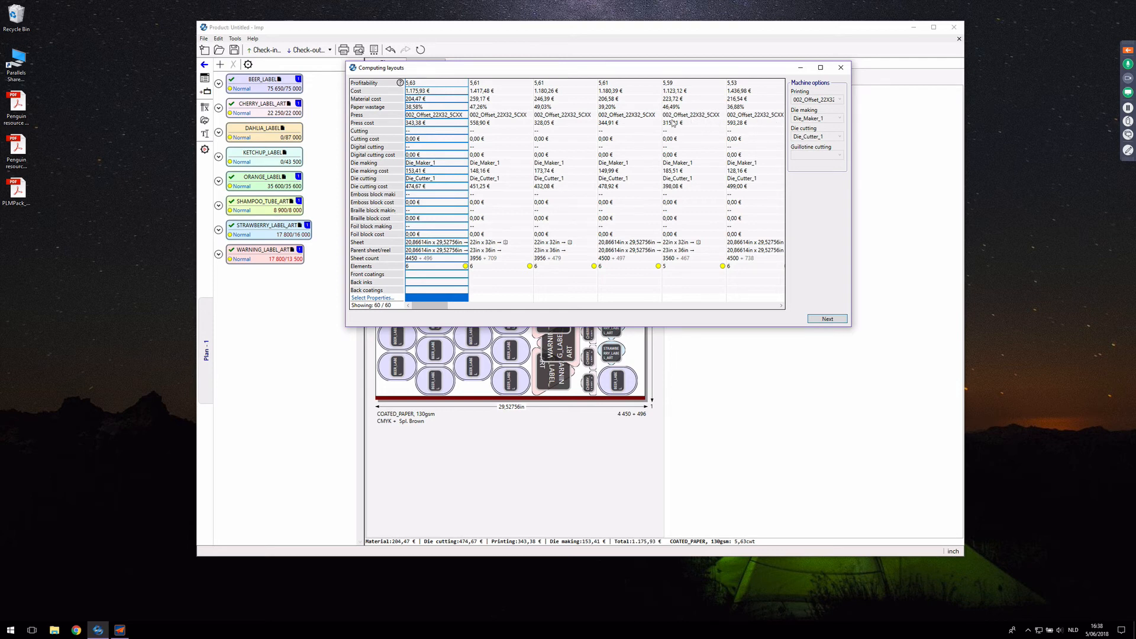
- Accept the top-ranked alternative for the mixed-label sheet, the DAHLIA_LABEL sheet and the KETCHUP_LABEL sheet to complete the plan
left_click_drag(442, 308, 765, 297)
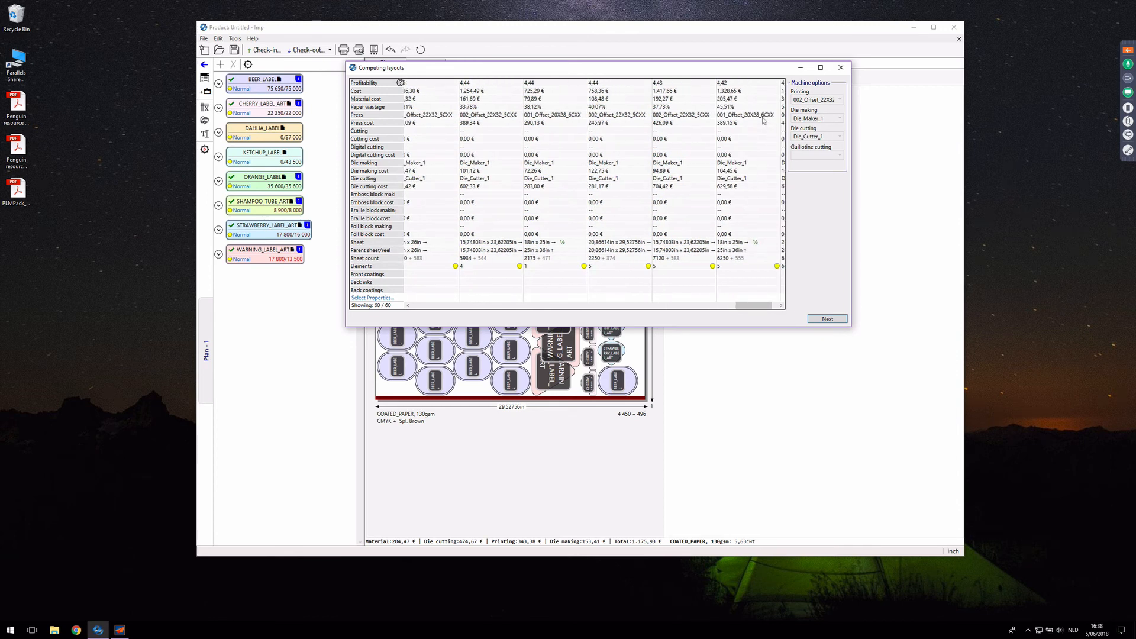
left_click_drag(753, 306, 398, 302)
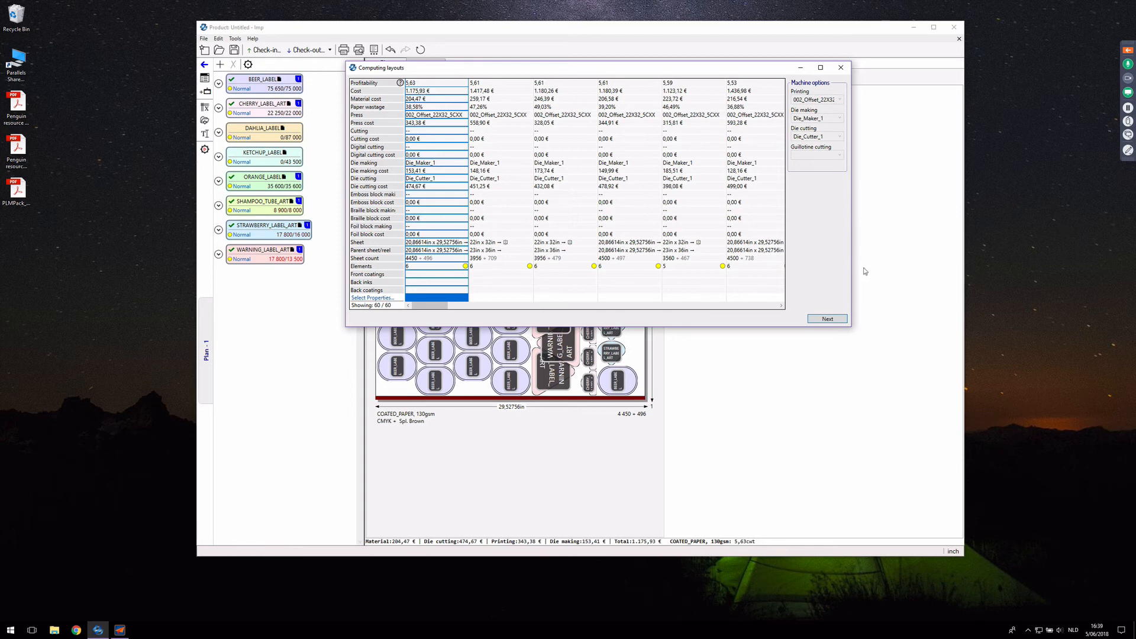
left_click(844, 318)
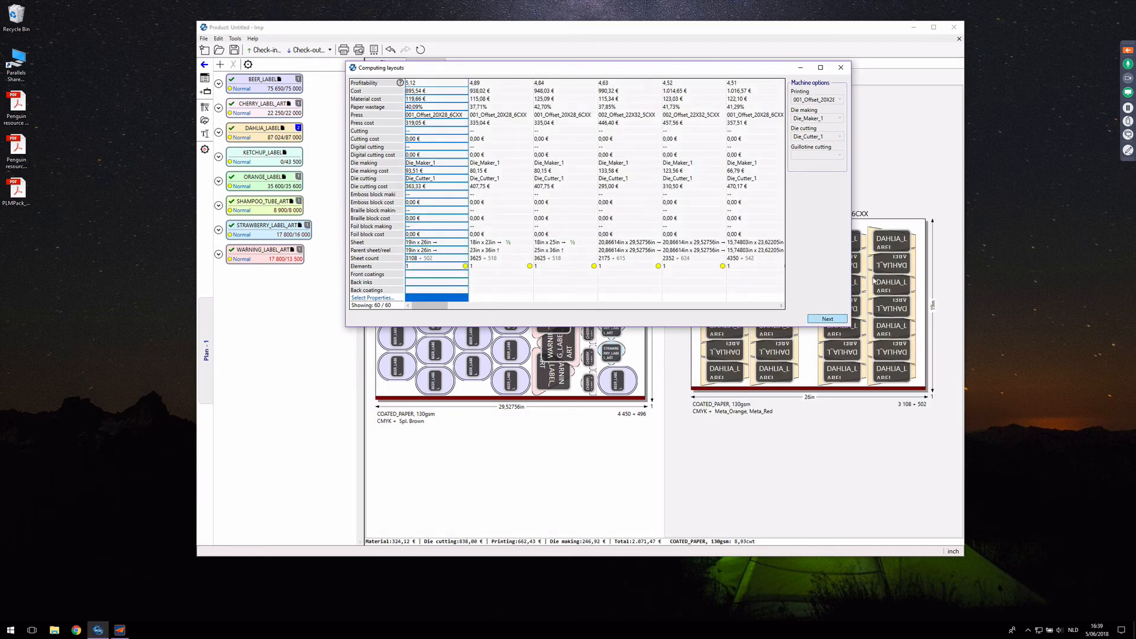
left_click(840, 320)
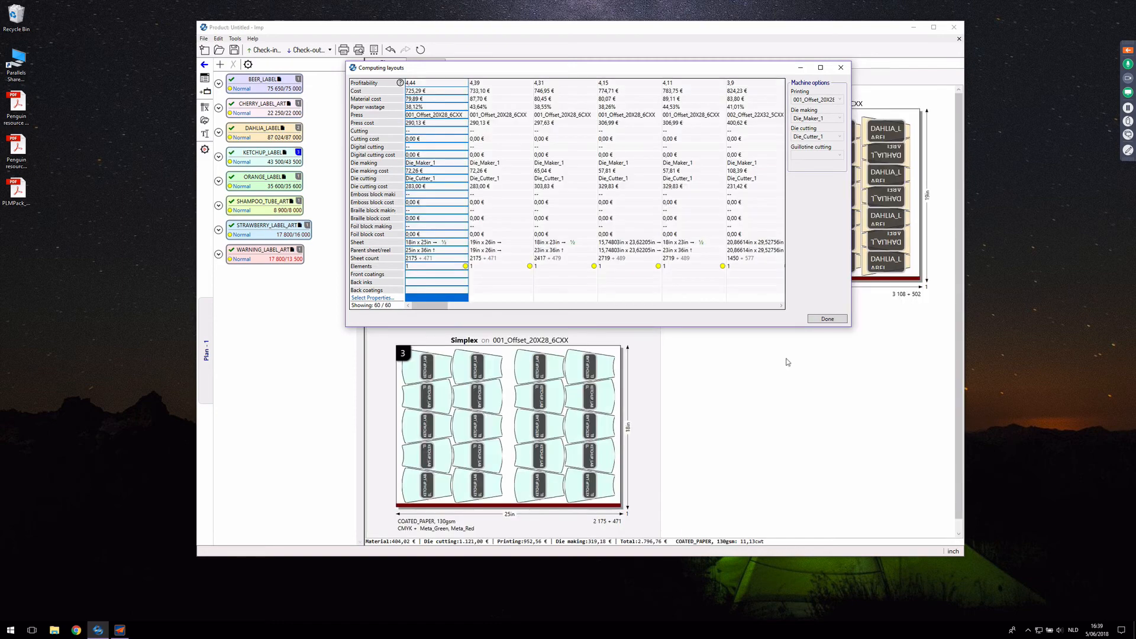
left_click(839, 320)
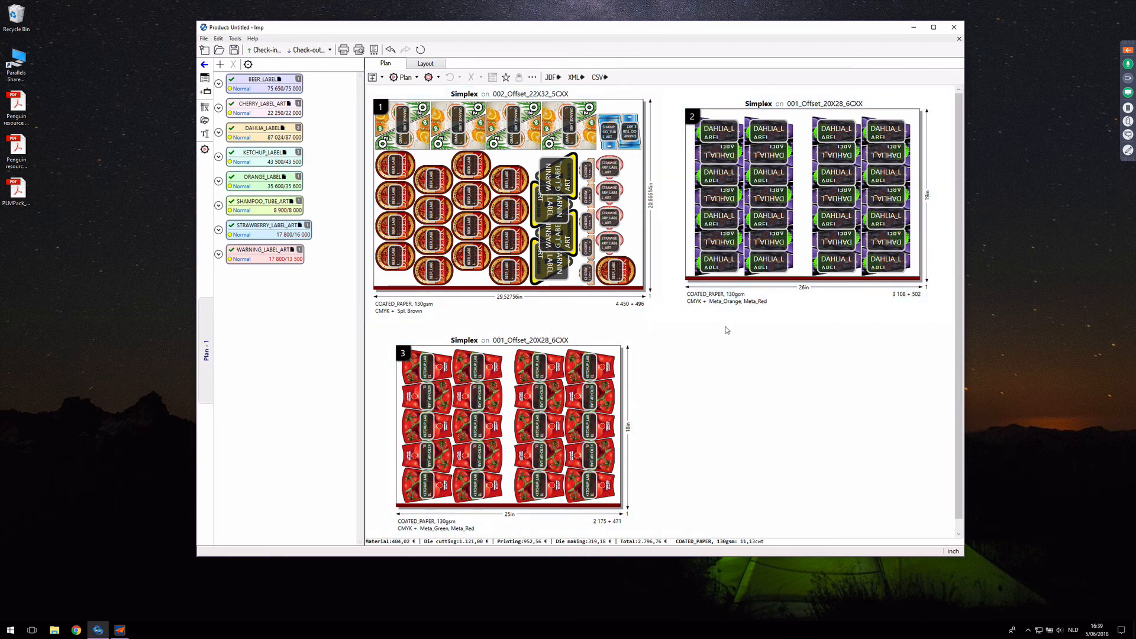
- Open layout 1 of the plan for editing and inspect the job details of a WARNING_LABEL_ART label
left_click(578, 192)
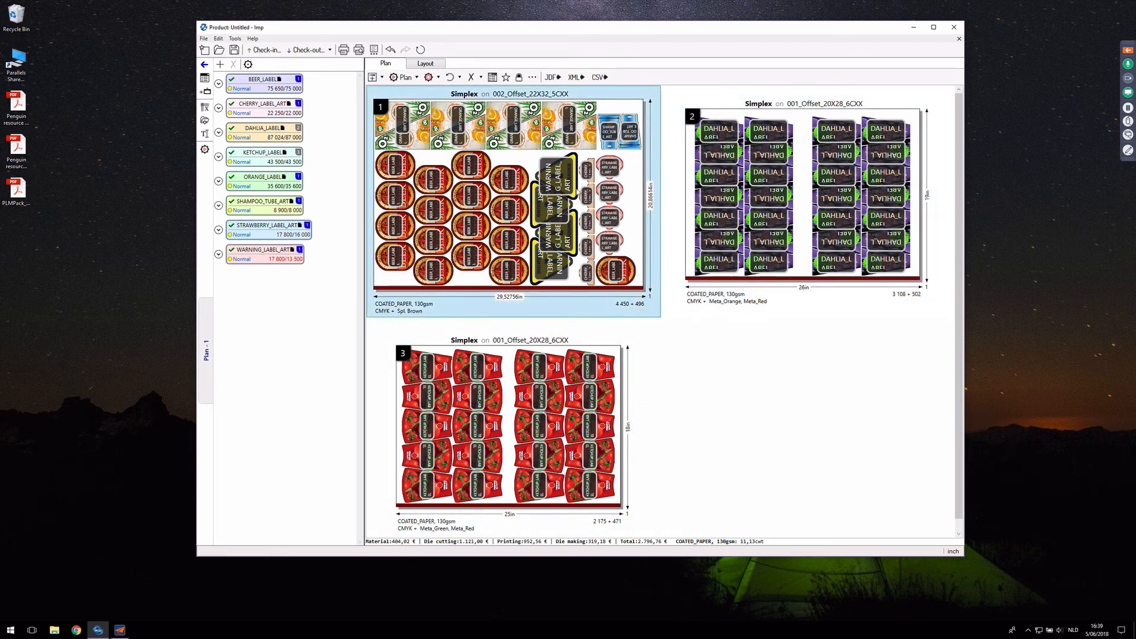
double_click(578, 192)
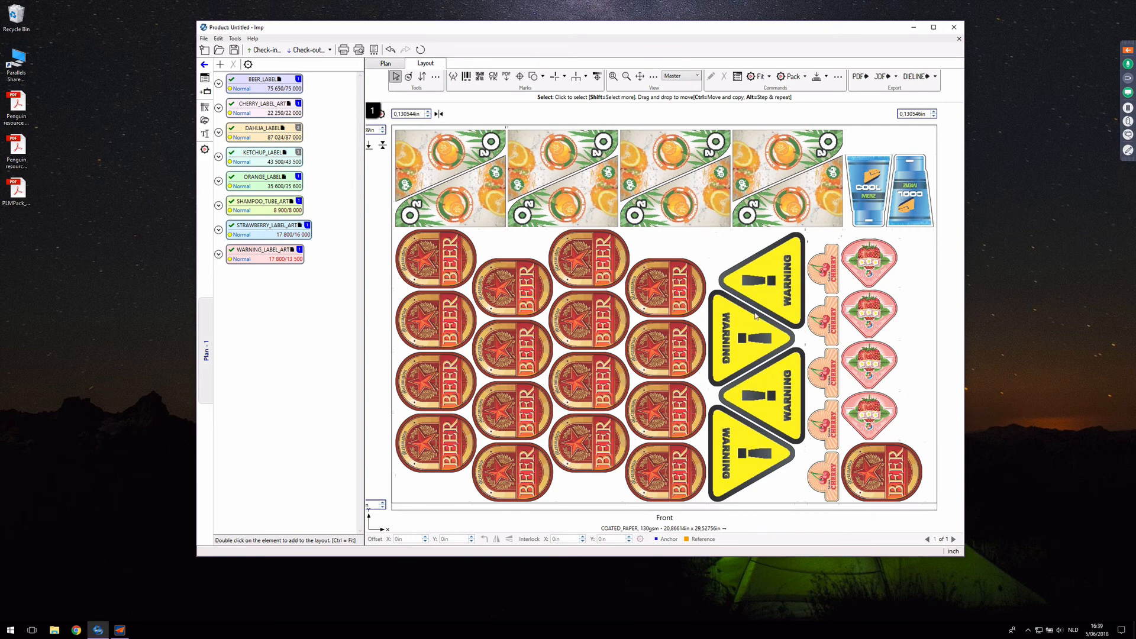
mouse_move(755, 315)
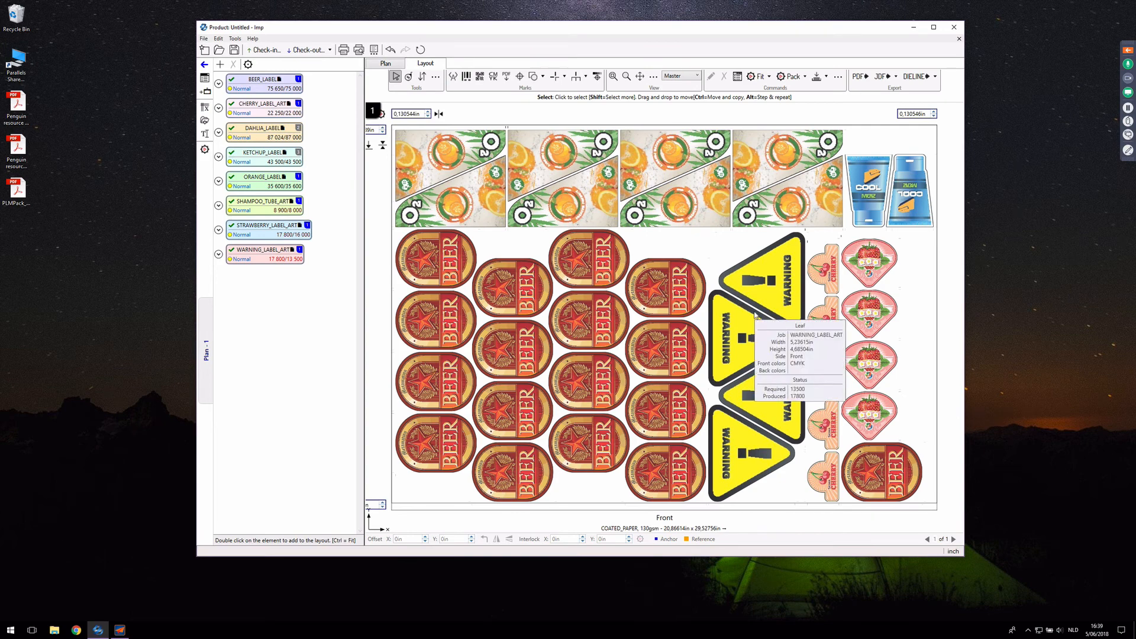
- Preview the PDF export of layout 1, examine the bleeds and crop marks around the warning and cherry labels, and close it without saving
left_click(861, 77)
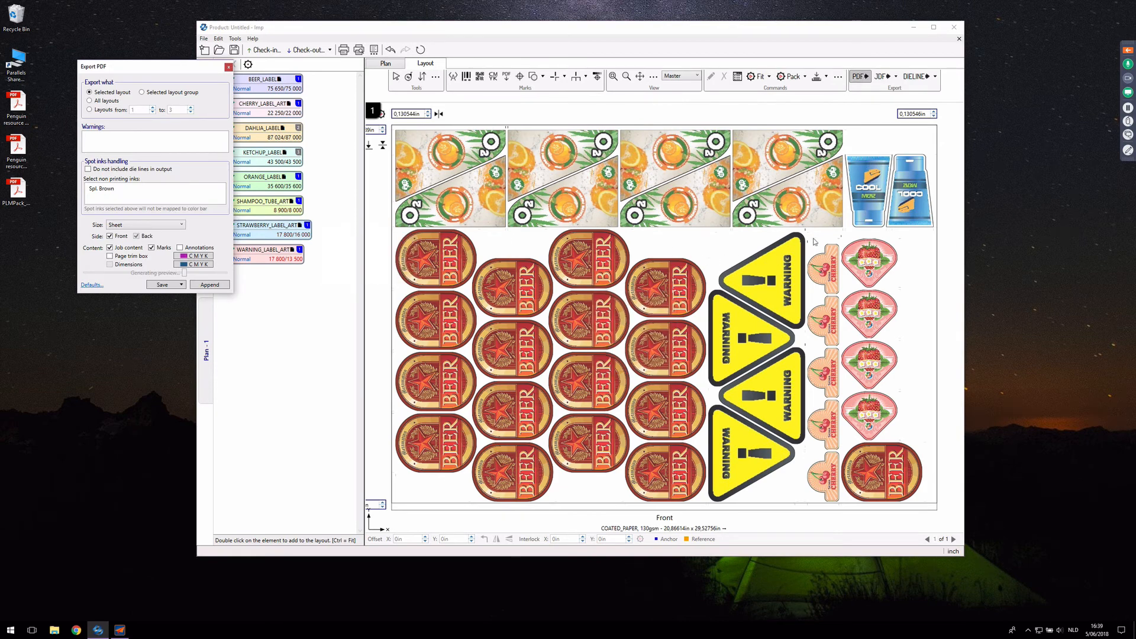
scroll(806, 237, "up", 2)
scroll(806, 236, "up", 5)
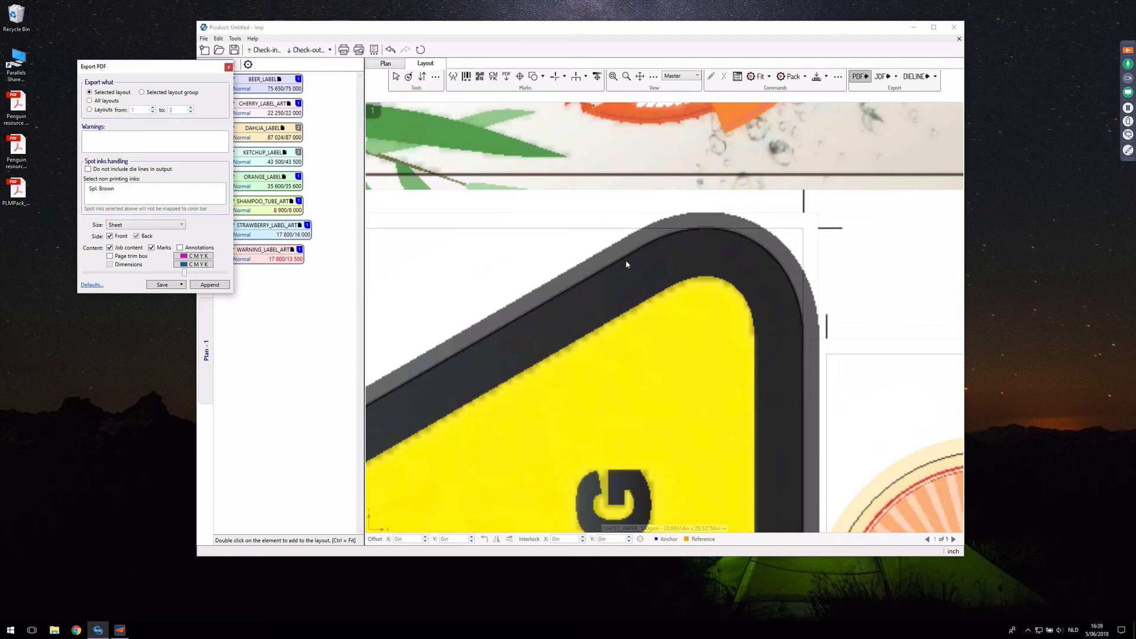
scroll(819, 450, "down", 5)
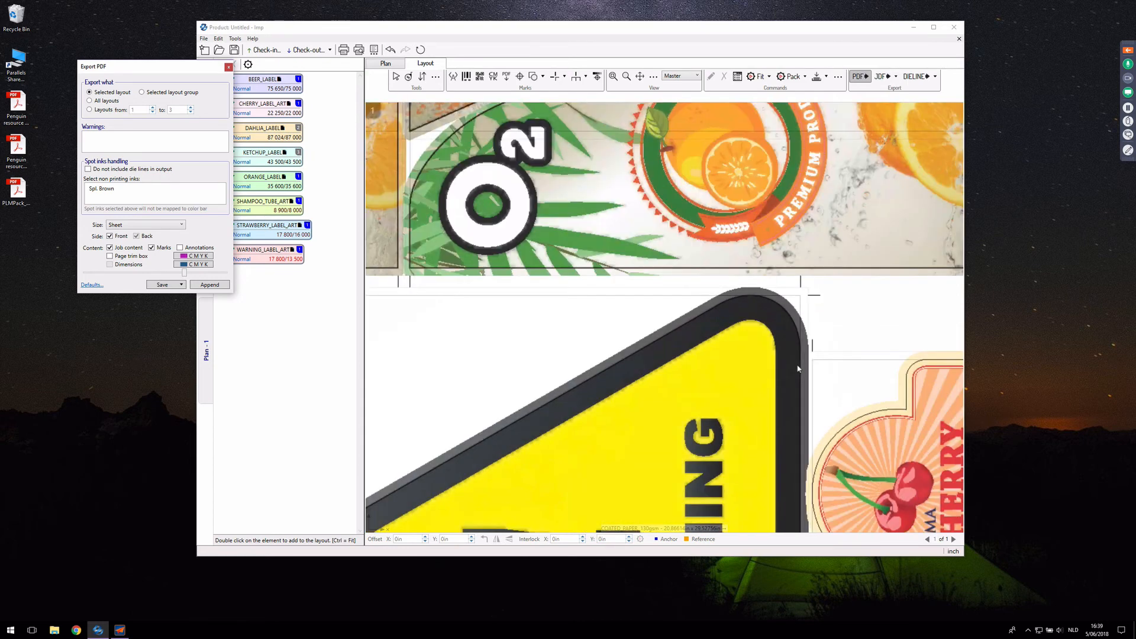
scroll(816, 527, "up", 5)
scroll(815, 524, "up", 1)
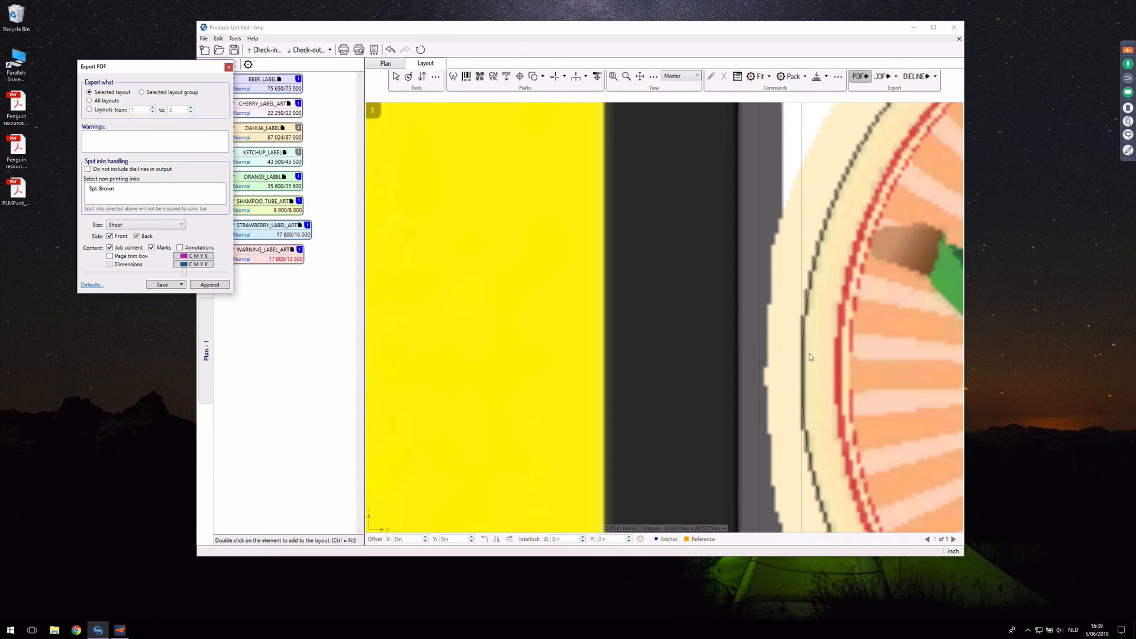
scroll(806, 355, "down", 2)
scroll(786, 346, "down", 4)
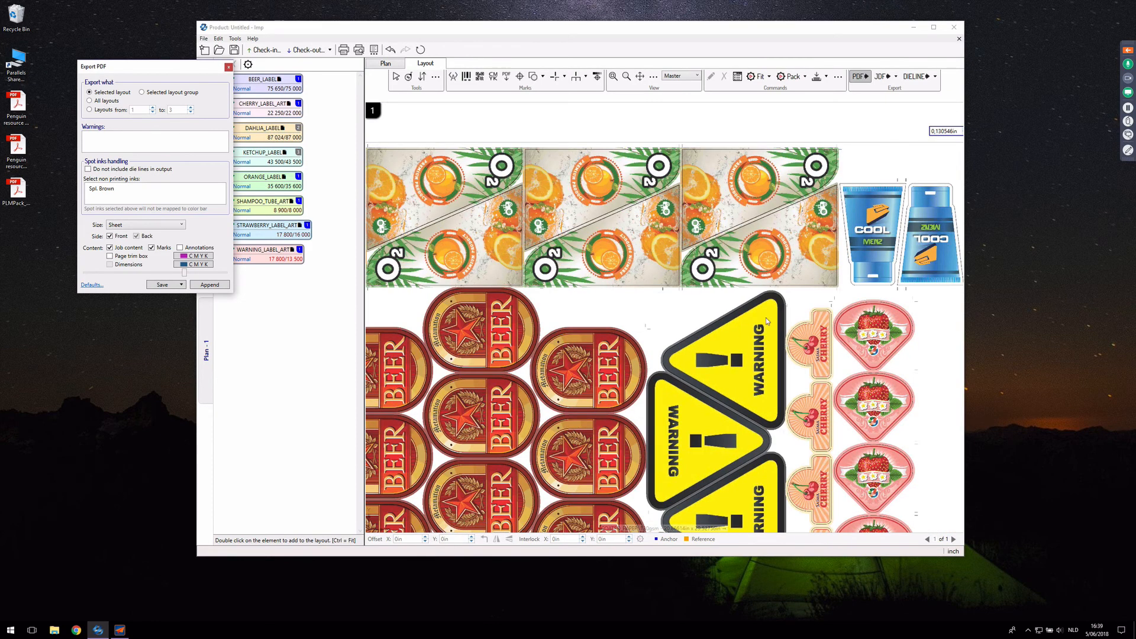
left_click(228, 67)
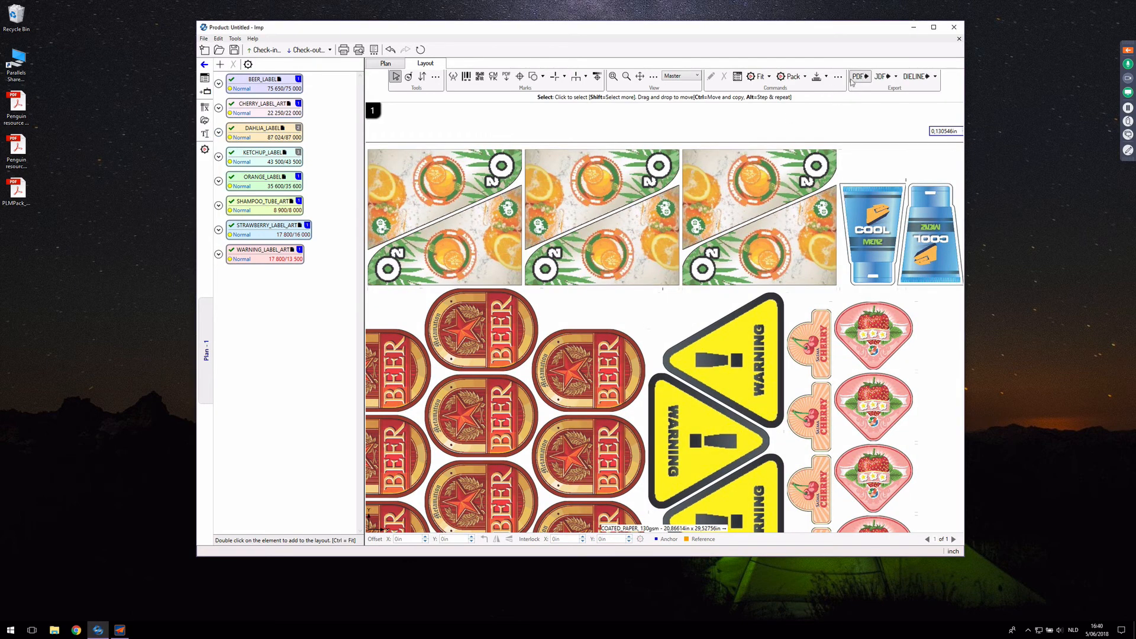
- Review the dieline export formats and the DXF/CF2/PDF layer settings with the dieline preview, without exporting anything
left_click(895, 77)
left_click(937, 77)
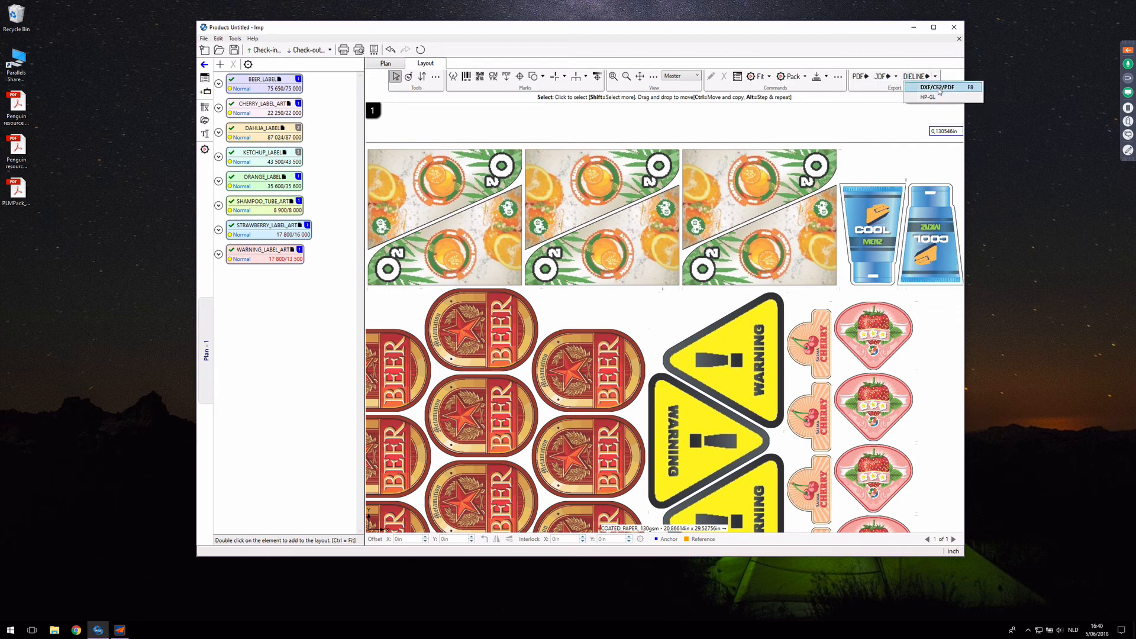
left_click(937, 87)
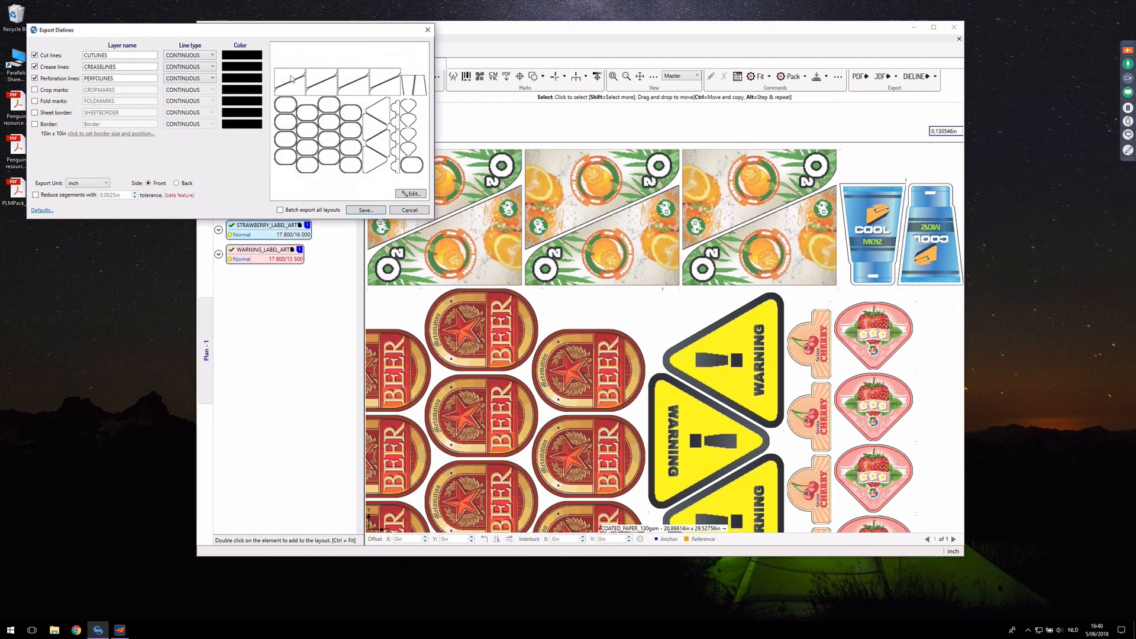
left_click_drag(292, 33, 356, 148)
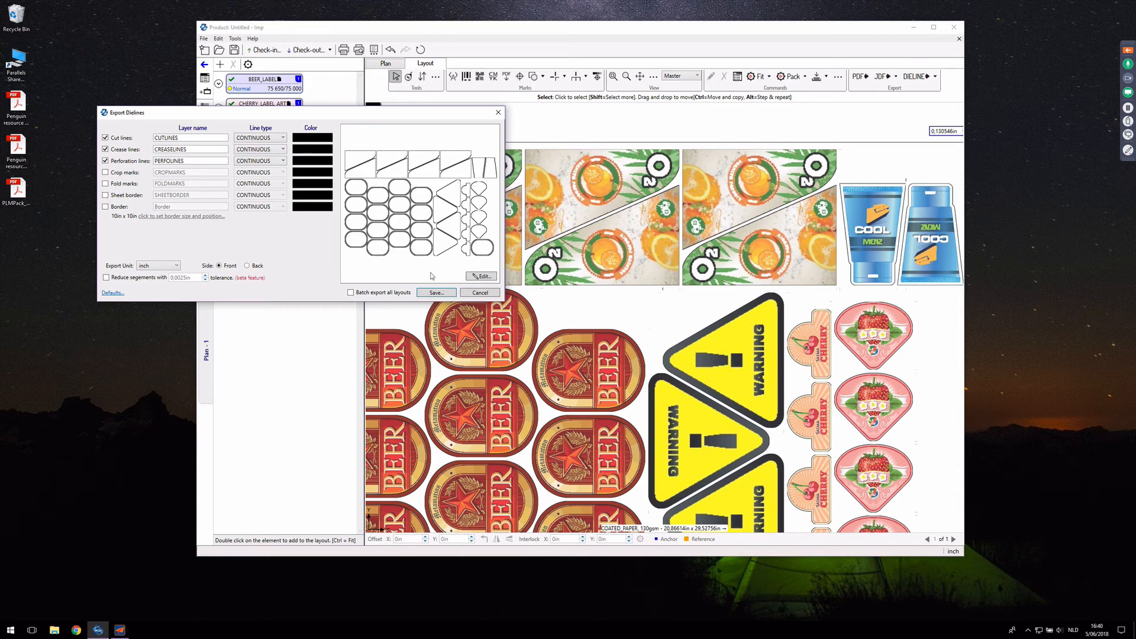
left_click(488, 293)
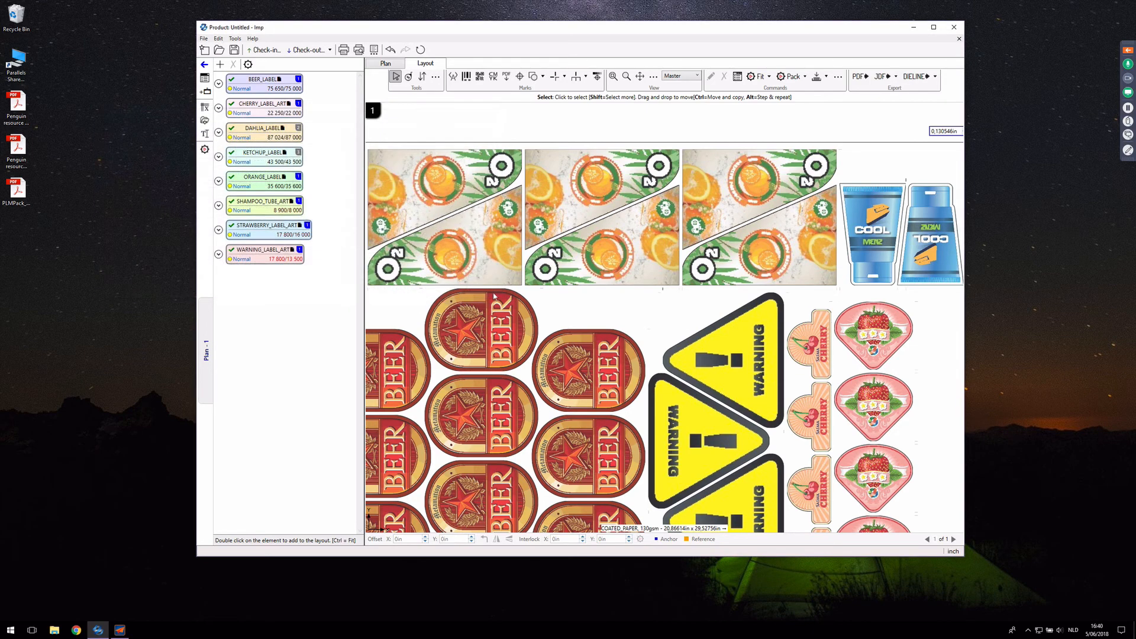
left_click(935, 77)
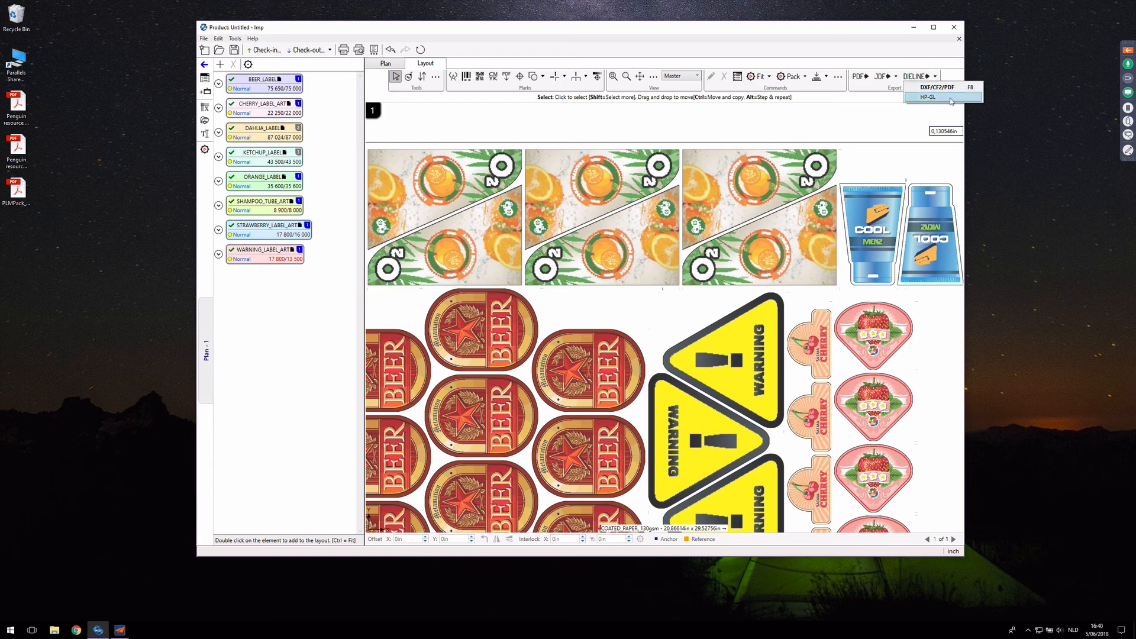
left_click(899, 173)
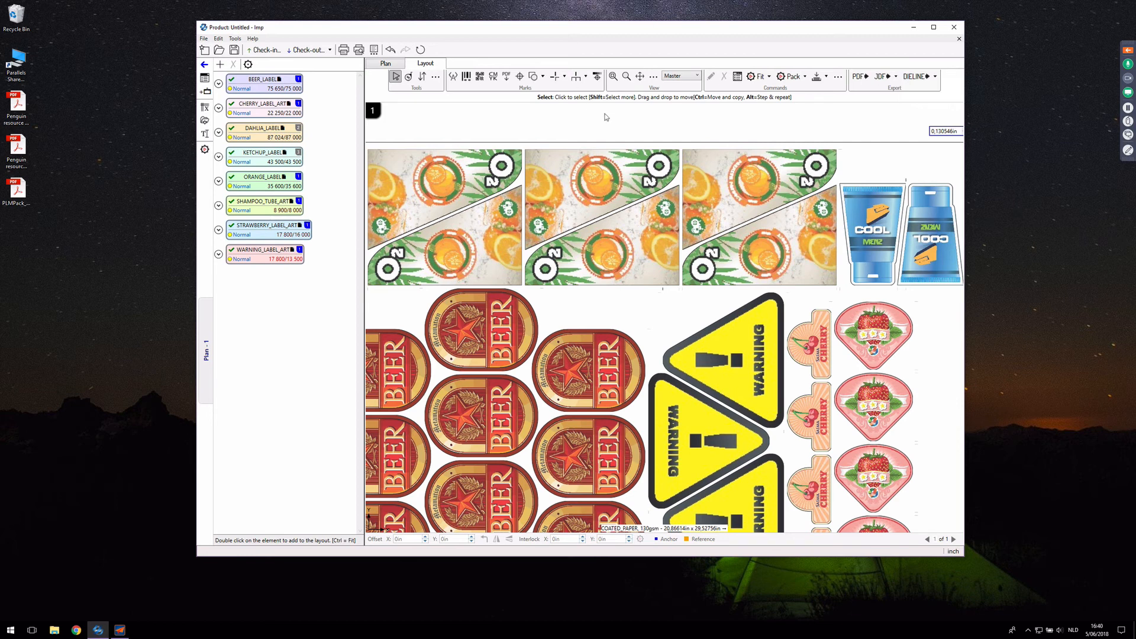
- Examine the cost breakdown and total cost of Plan - 1 in the product overview, and briefly reopen the plan from there
left_click(204, 65)
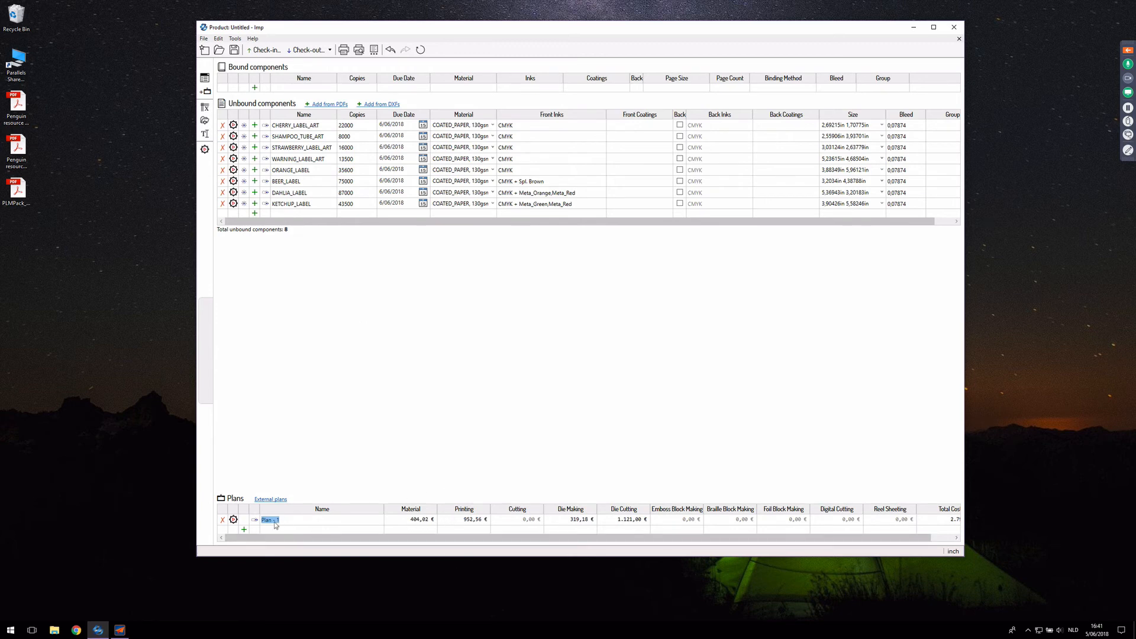
left_click_drag(291, 537, 616, 555)
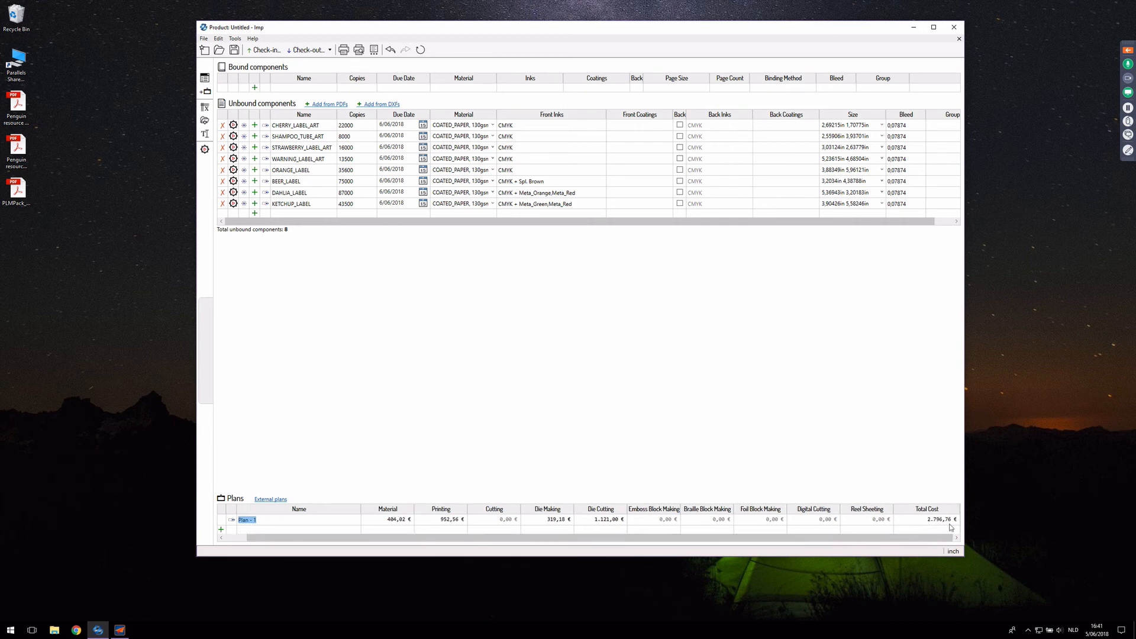
left_click_drag(875, 547, 658, 549)
left_click(255, 520)
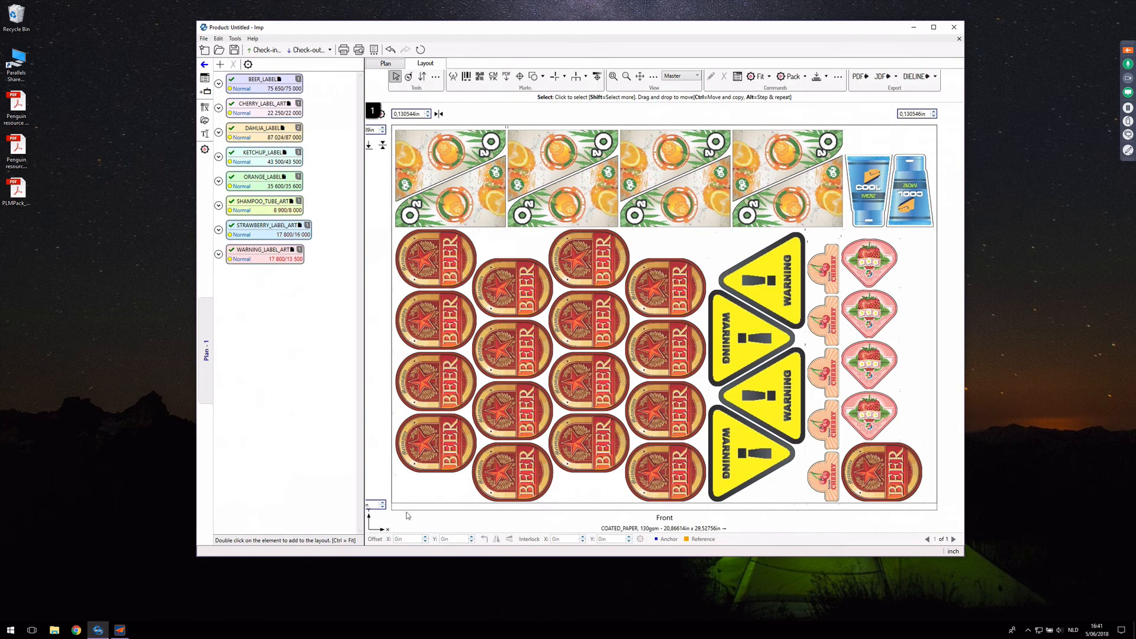
left_click(205, 64)
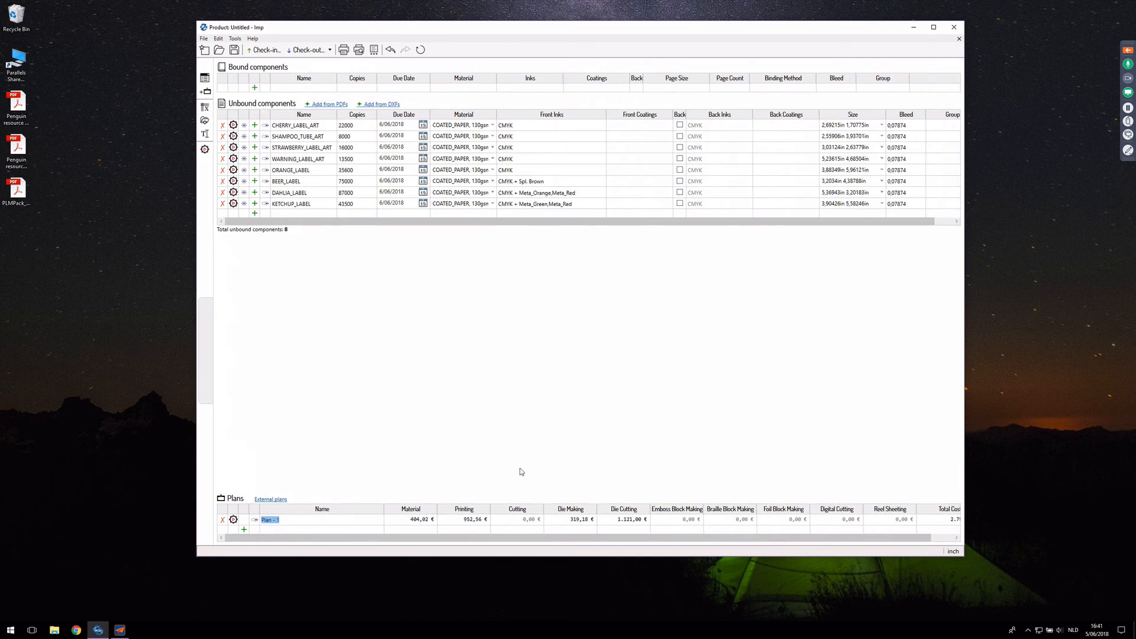
- Create a second plan in the product and add all label components to it
left_click(244, 531)
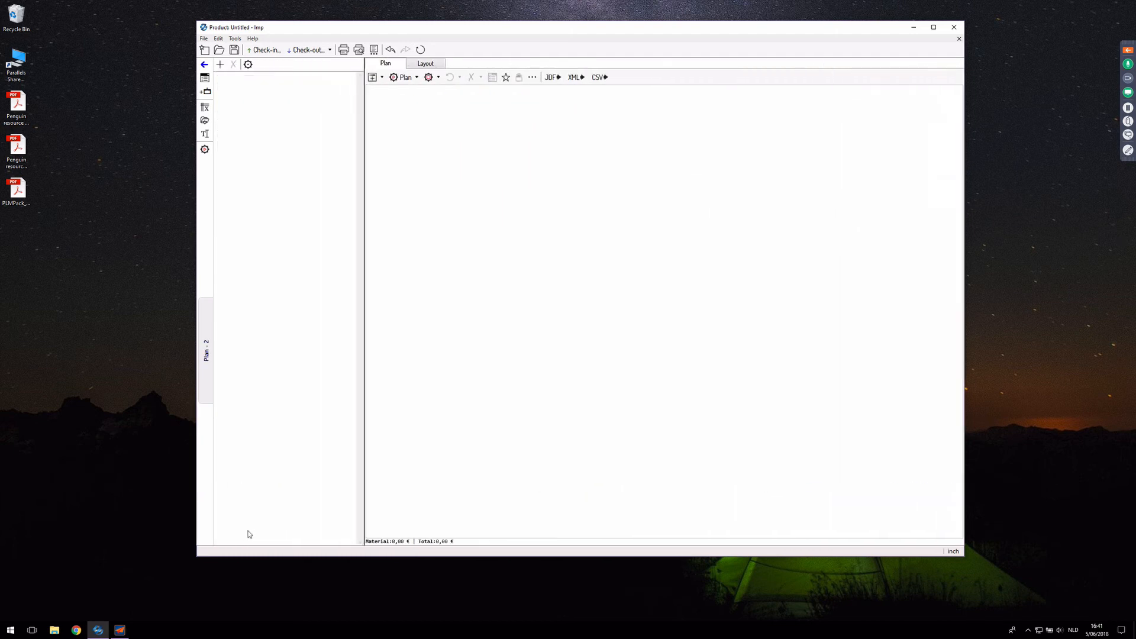
left_click(220, 64)
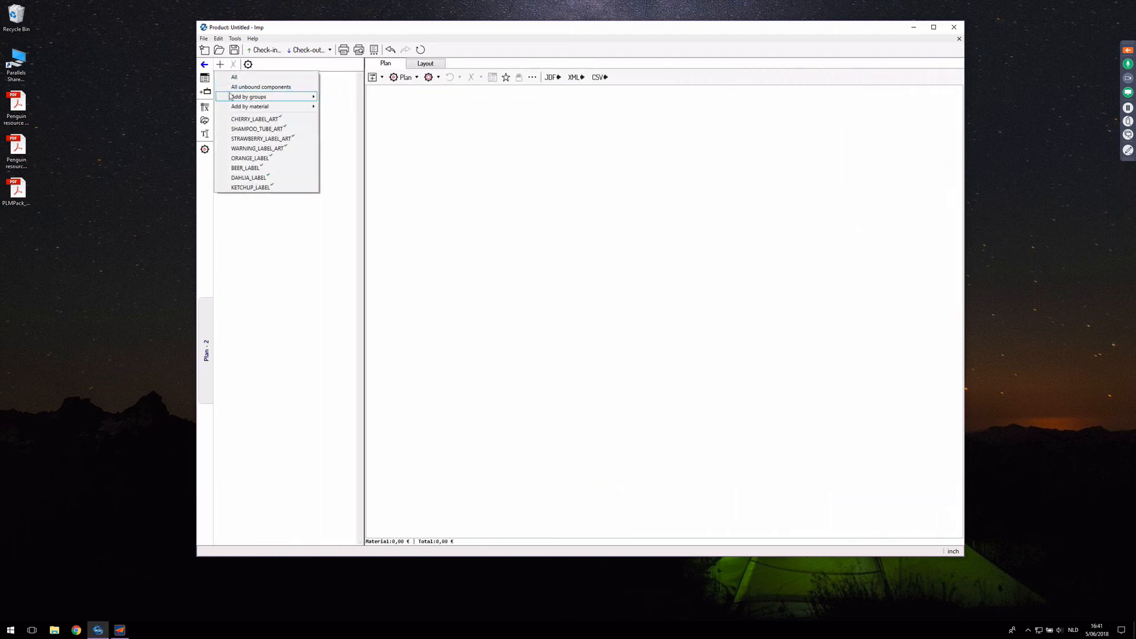
left_click(236, 77)
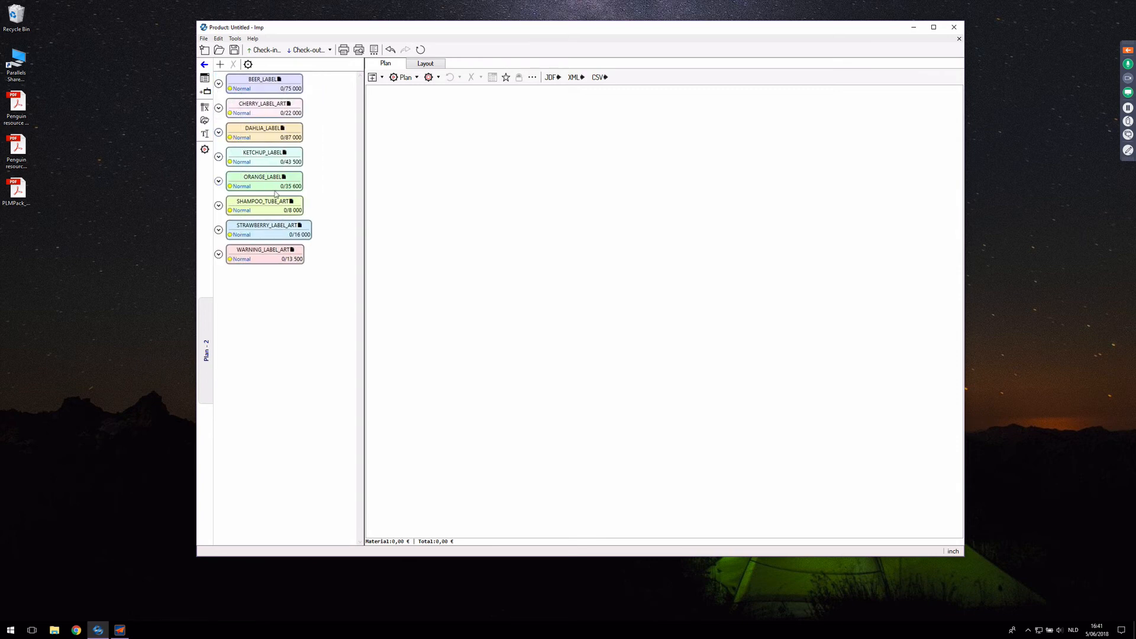
- Start nonstop auto planning for the second plan with only presses 003_Offset_28X40_8XC and 004_Offset_30X40_6XC chosen
left_click(417, 79)
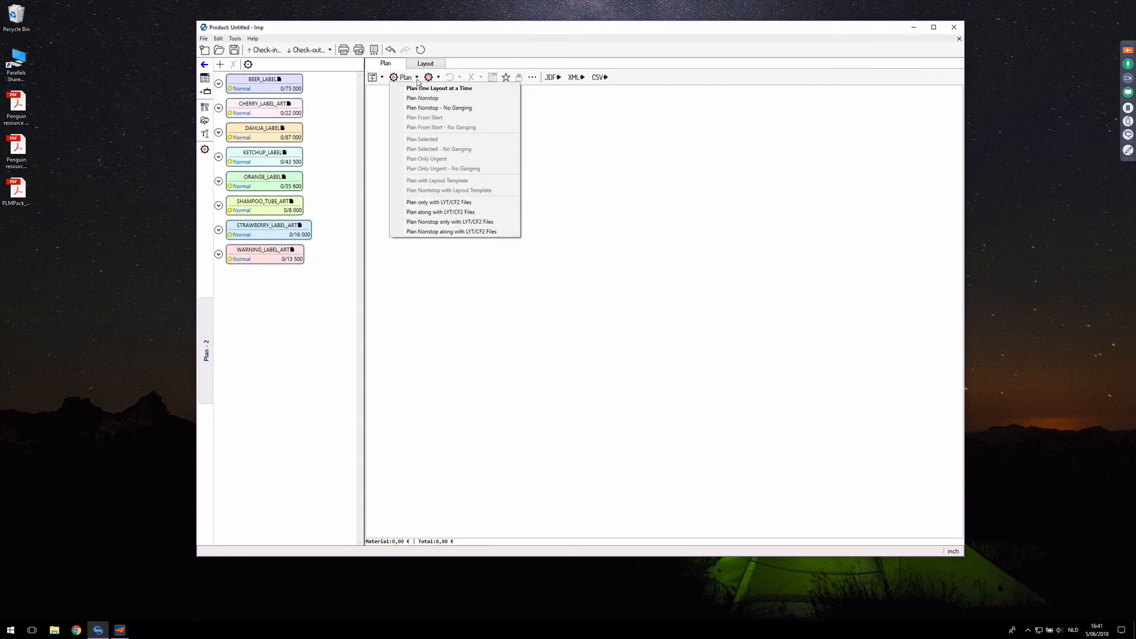
left_click(442, 99)
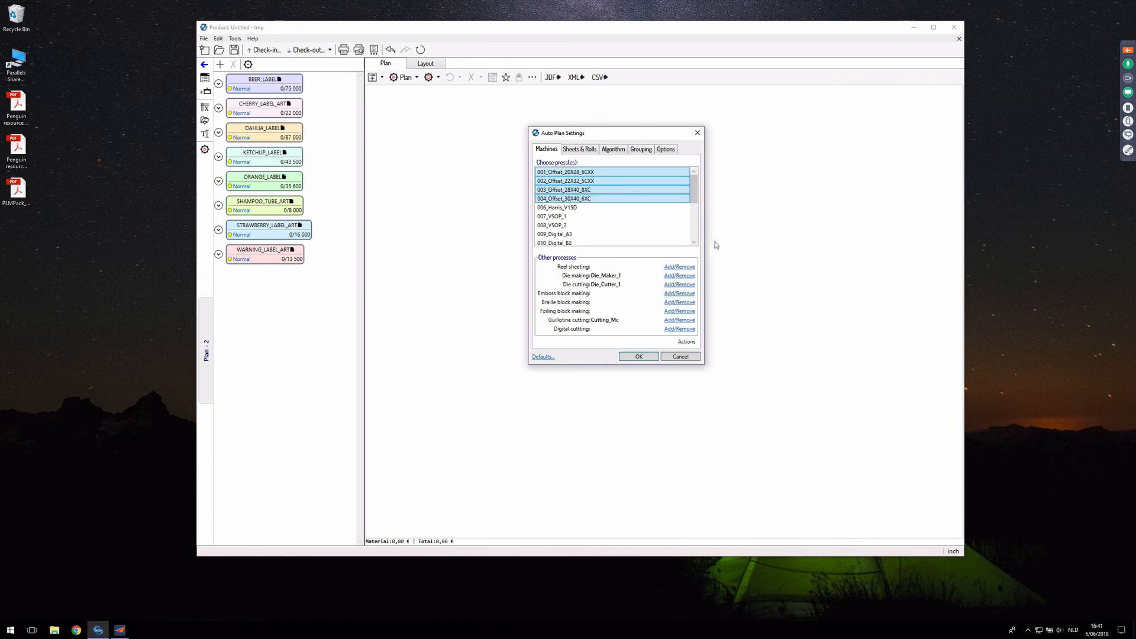
left_click(607, 172)
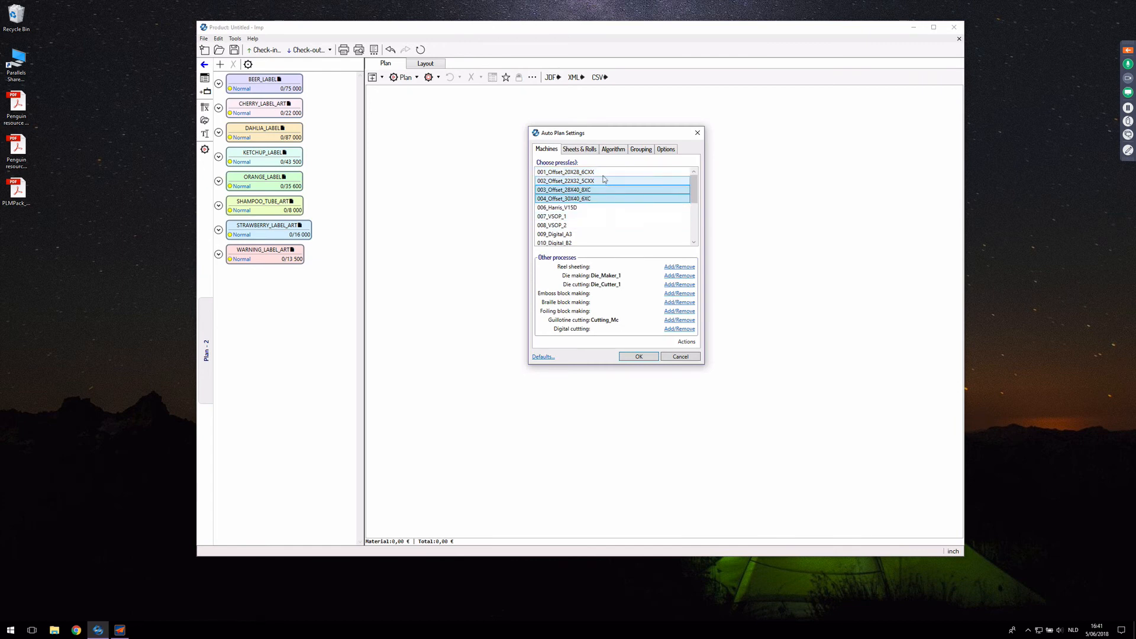
left_click(602, 181)
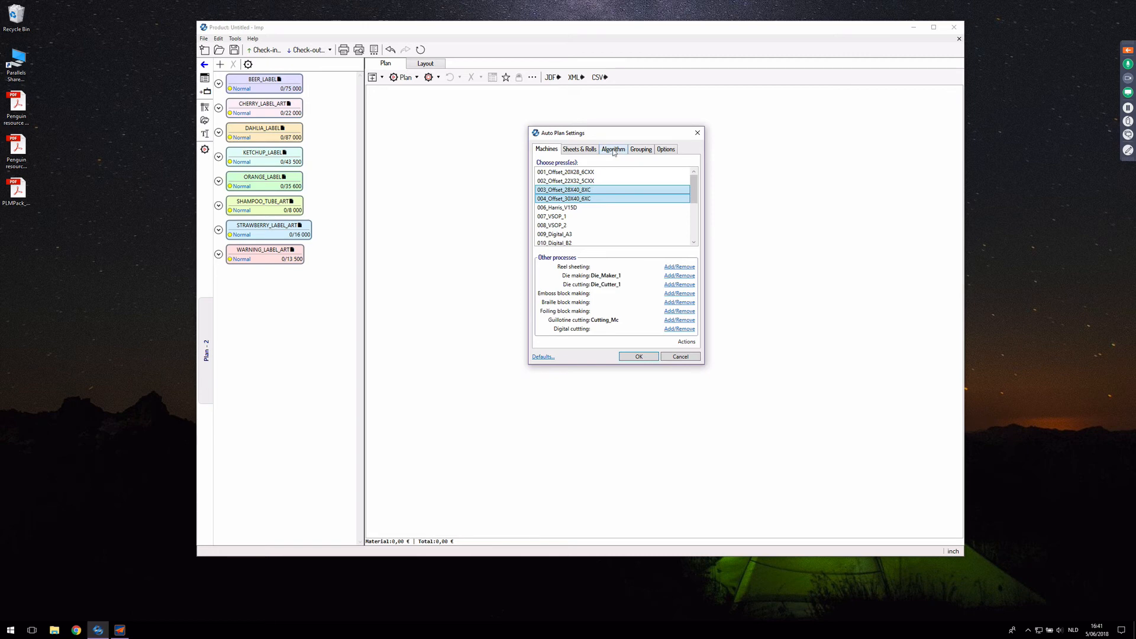
- Set the irregular nesting bridge gap to 3 mm and run the auto plan
left_click(586, 152)
left_click(615, 152)
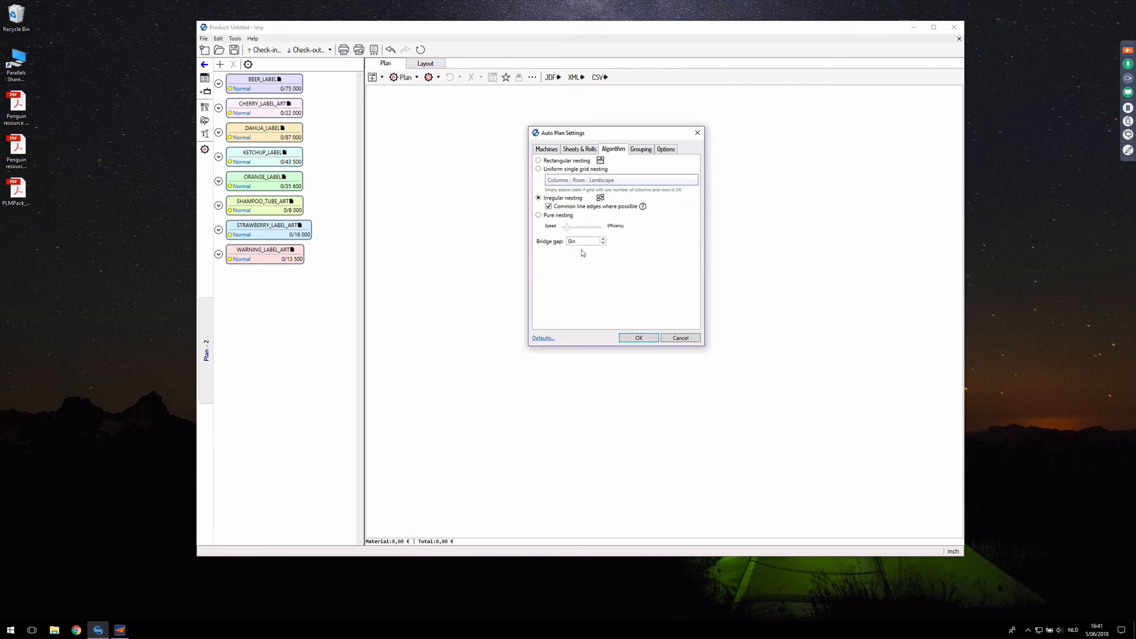
left_click_drag(579, 242, 563, 244)
type("3mm")
key("Tab")
left_click(547, 149)
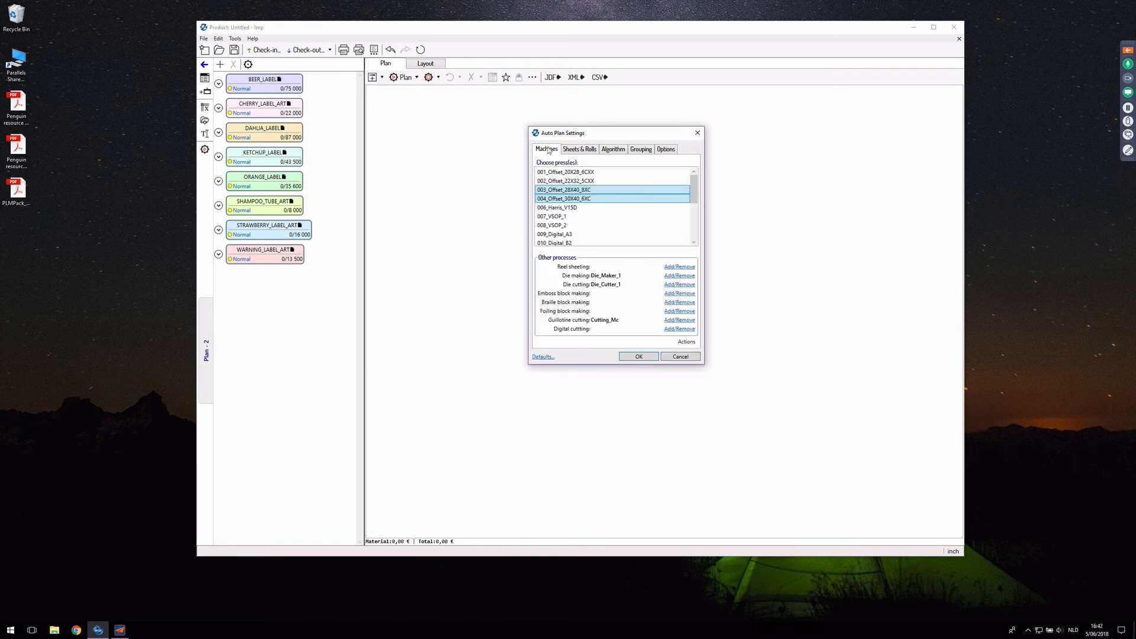
left_click(639, 357)
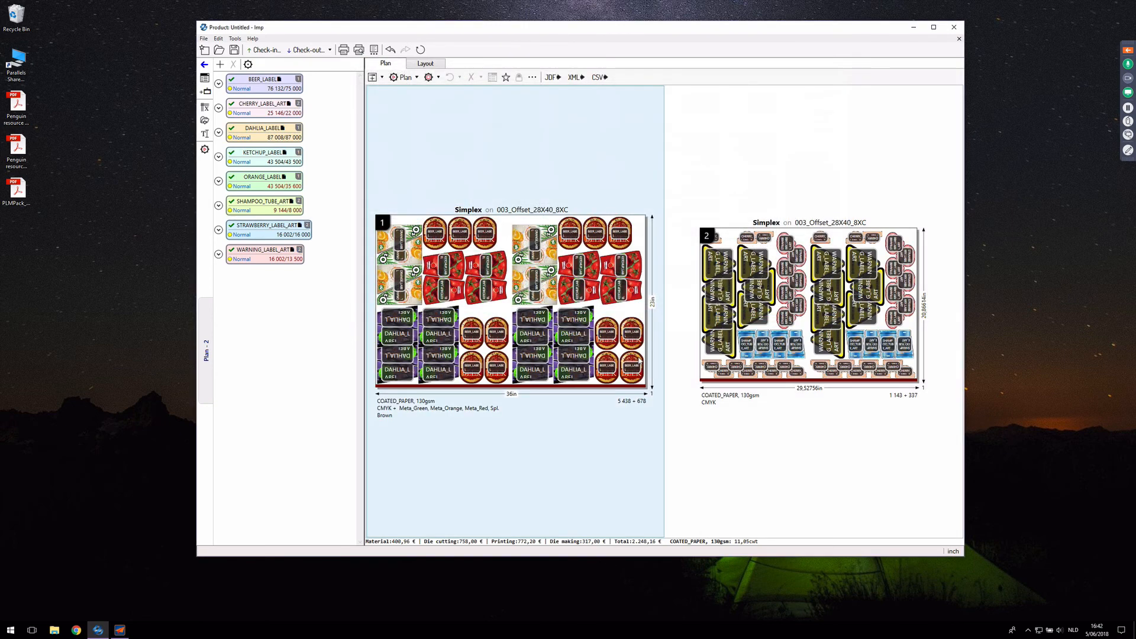
- Compare the cost breakdown and total cost of Plan - 1 and Plan - 2 in the product overview
mouse_move(639, 362)
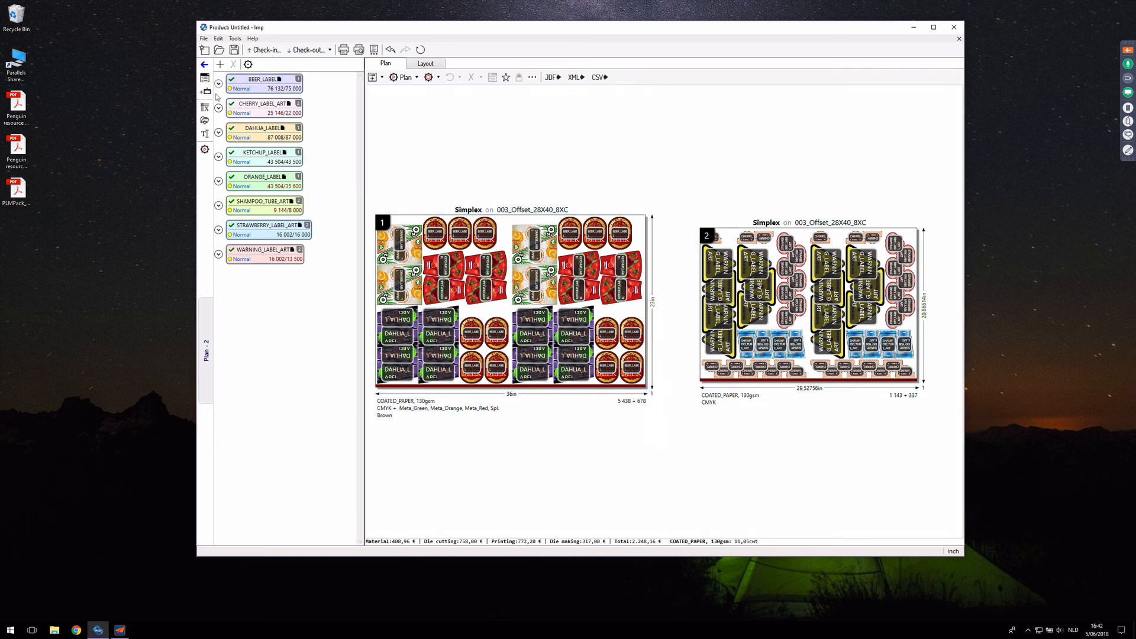
left_click(204, 64)
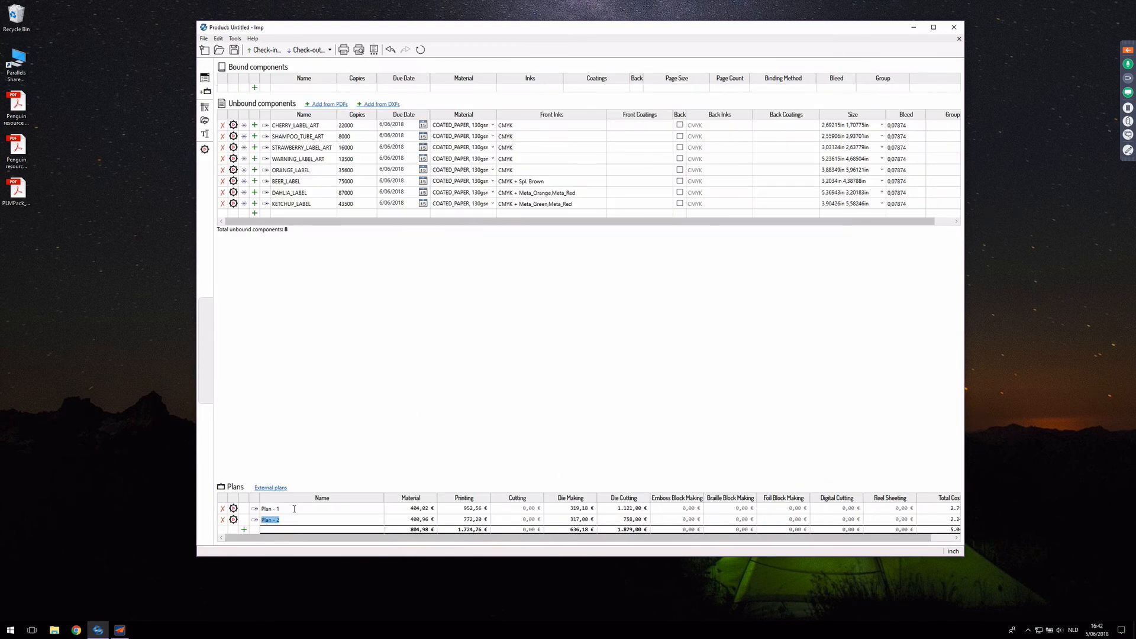
left_click_drag(297, 538, 501, 554)
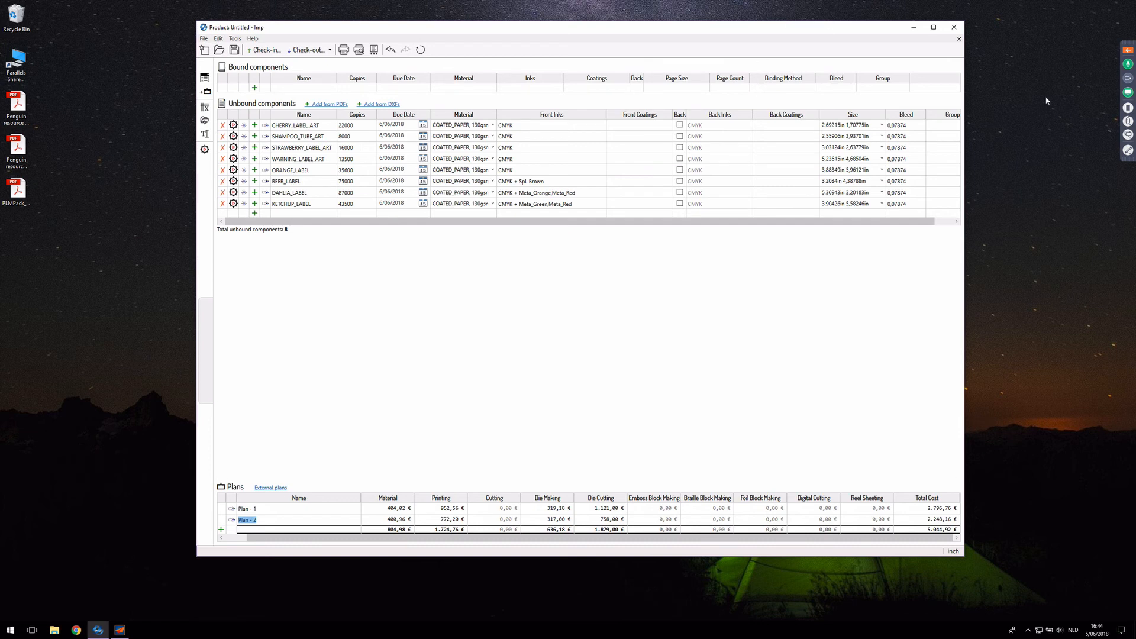
- Switch to Imp Flow and open the Gang packaging PDF flow for editing
left_click(909, 30)
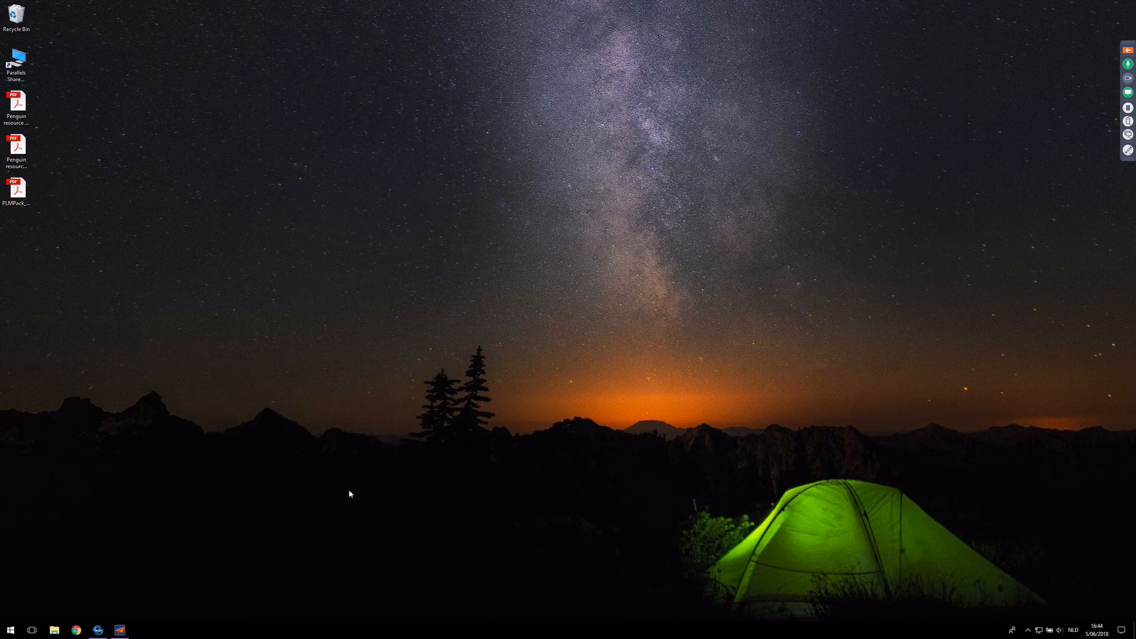
left_click(121, 630)
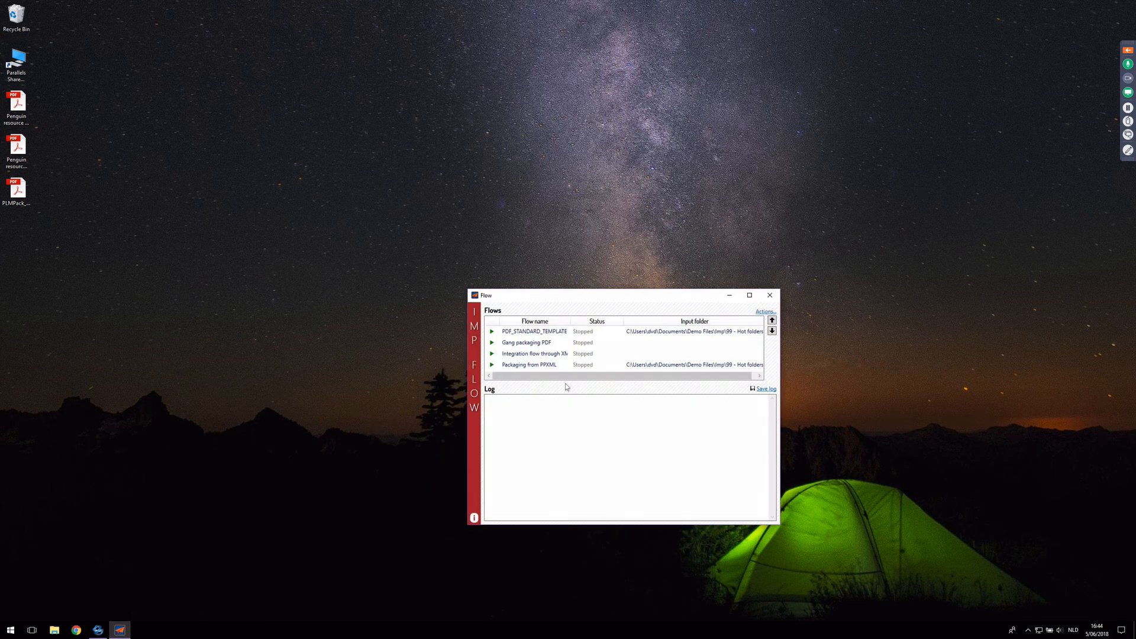
left_click_drag(604, 292, 494, 94)
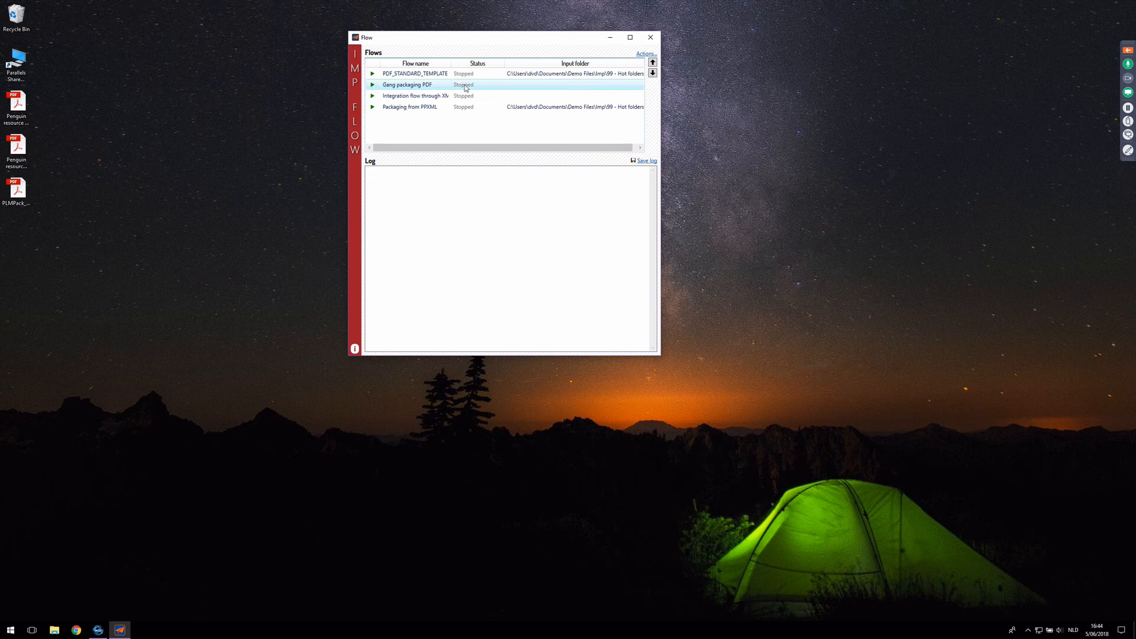
left_click(404, 86)
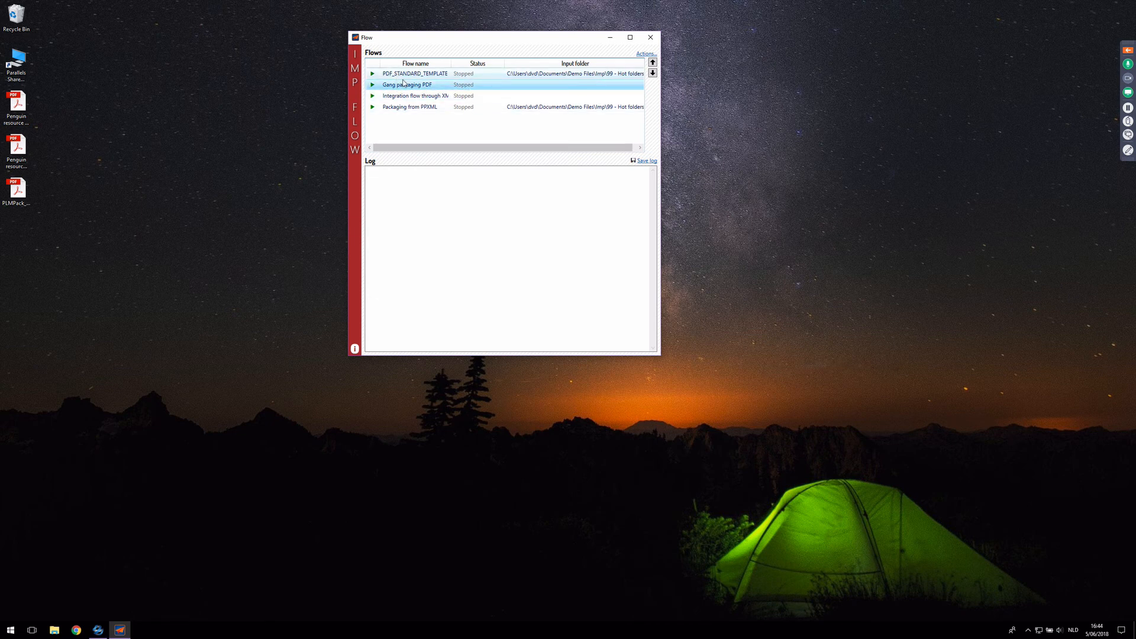
left_click(645, 53)
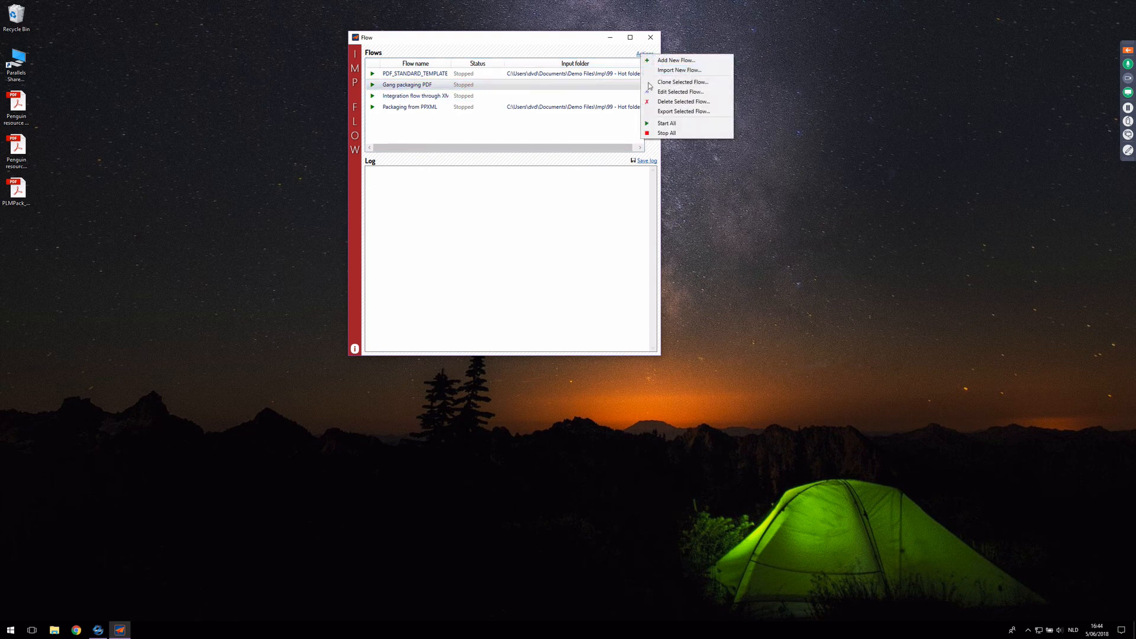
left_click(655, 91)
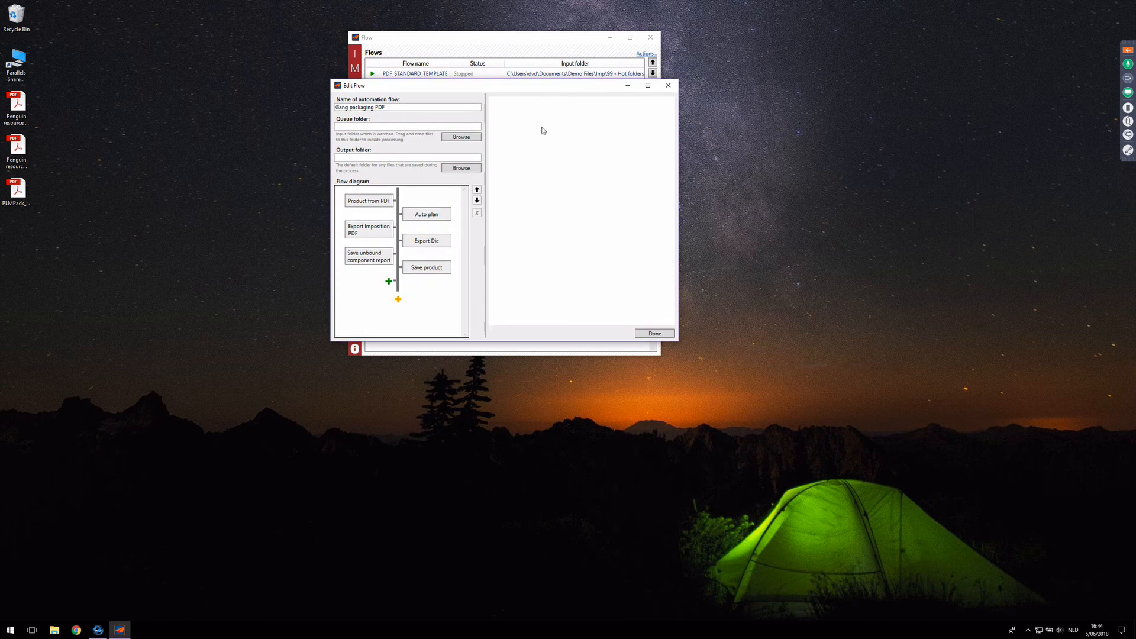
- Review the flow's name, queue and output folders, and the Product from PDF settings including the cut lines spot color
triple_click(391, 107)
key("Tab")
left_click(398, 156)
left_click(386, 206)
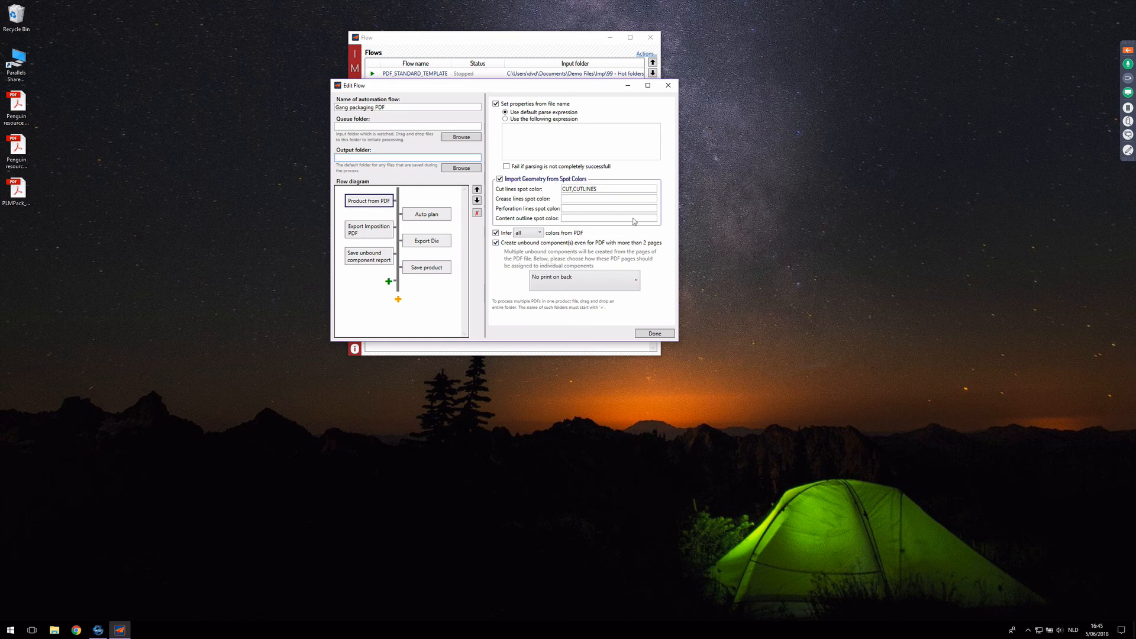
double_click(616, 189)
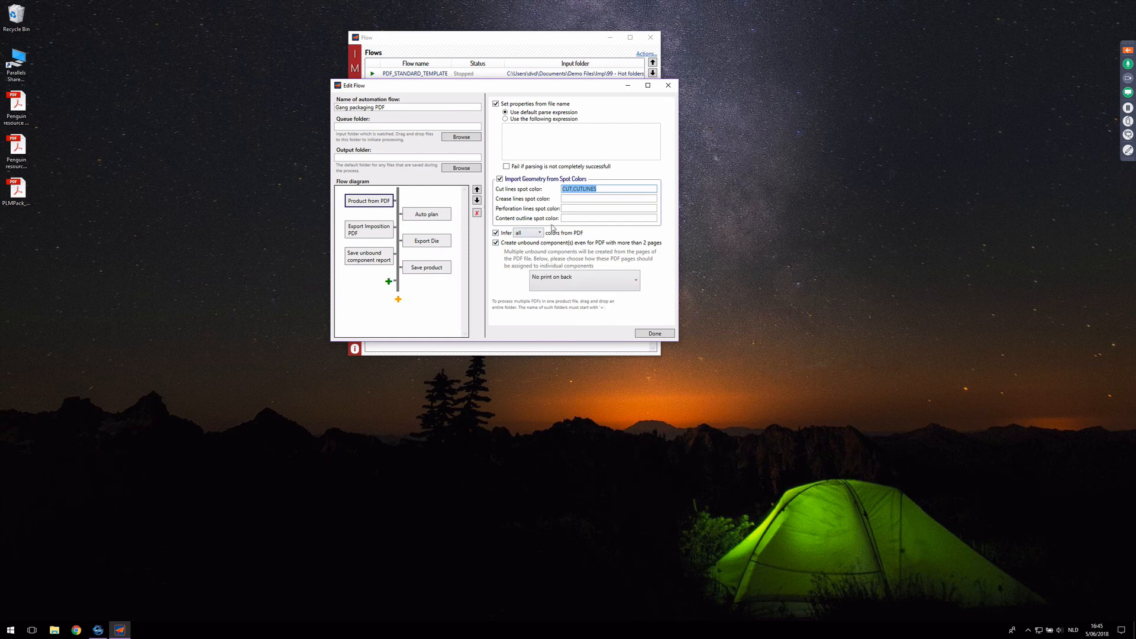
- Review the flow's Auto plan settings for planning mode, machines, sheets and rolls, algorithm, grouping and options
left_click(427, 215)
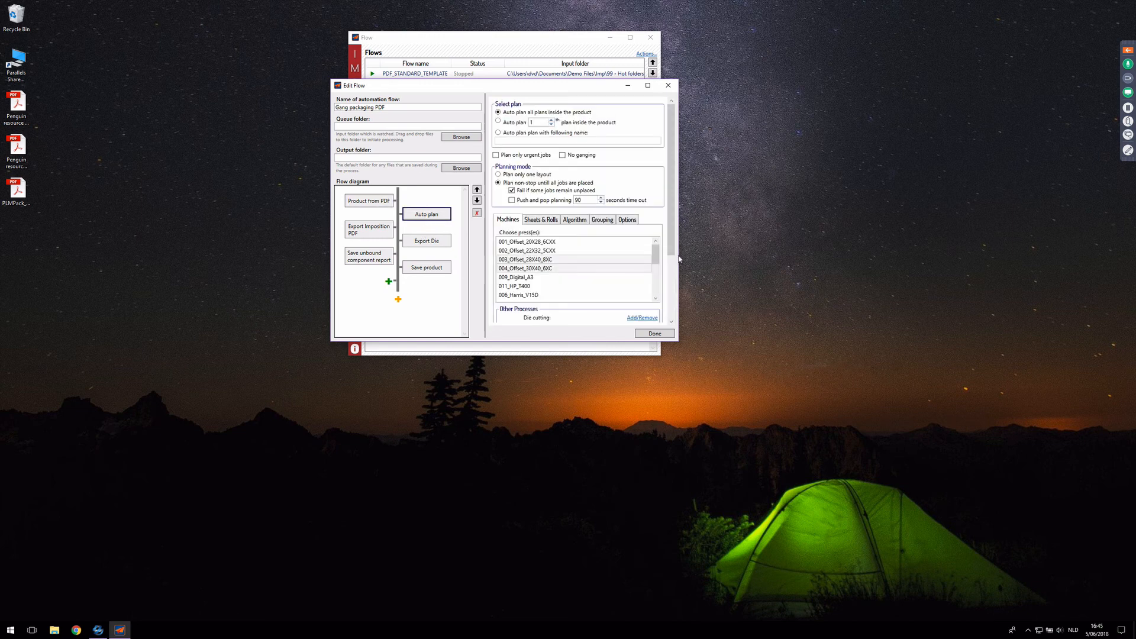
scroll(679, 246, "down", 2)
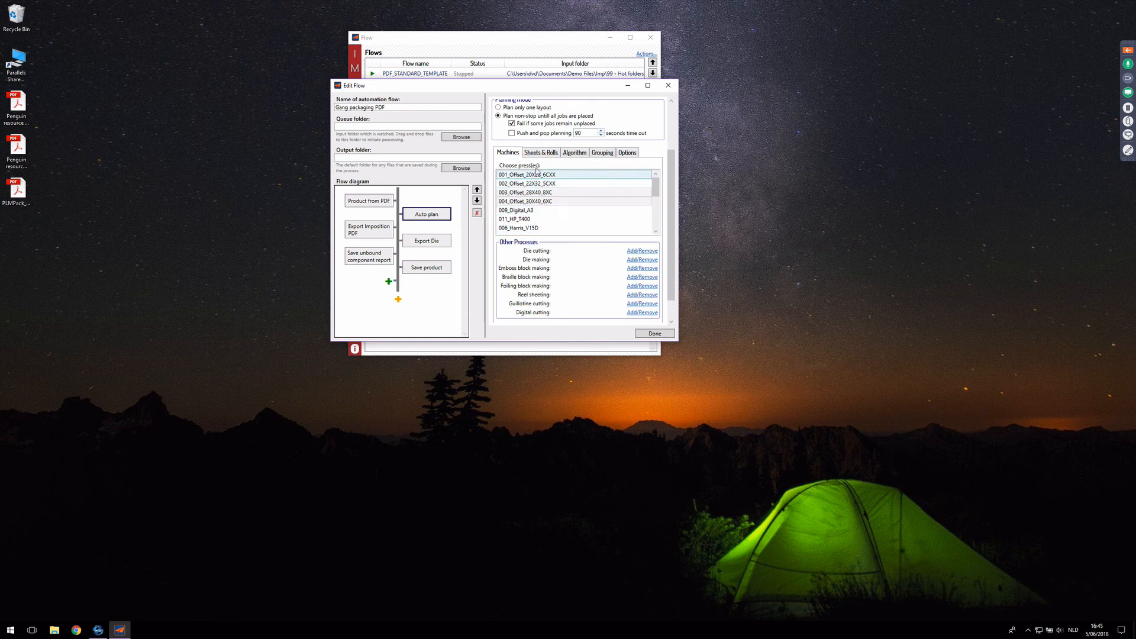
left_click(542, 155)
left_click(583, 155)
left_click(599, 155)
left_click(625, 155)
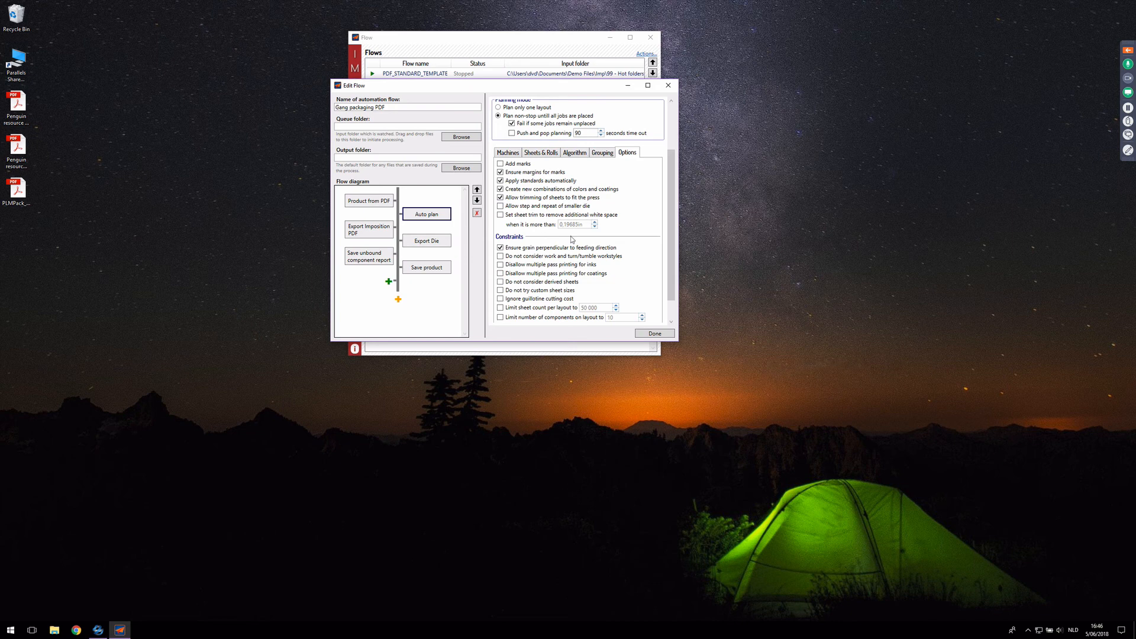
- Examine the back content choices for multi-page PDFs in the Product from PDF stage, without changing the selection
left_click(371, 201)
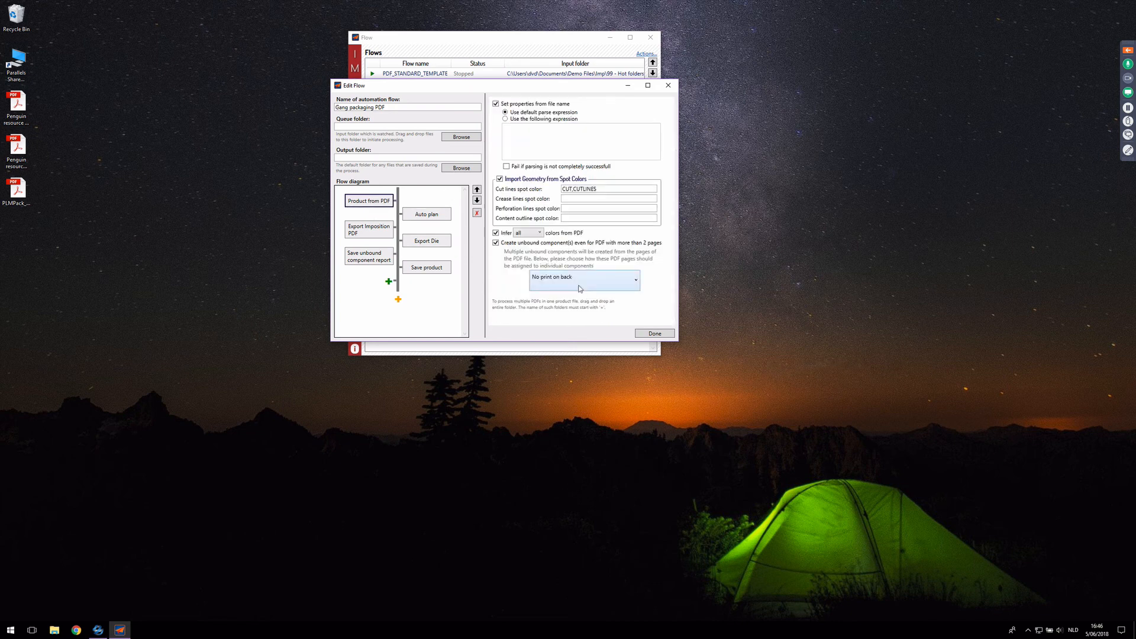
left_click(636, 280)
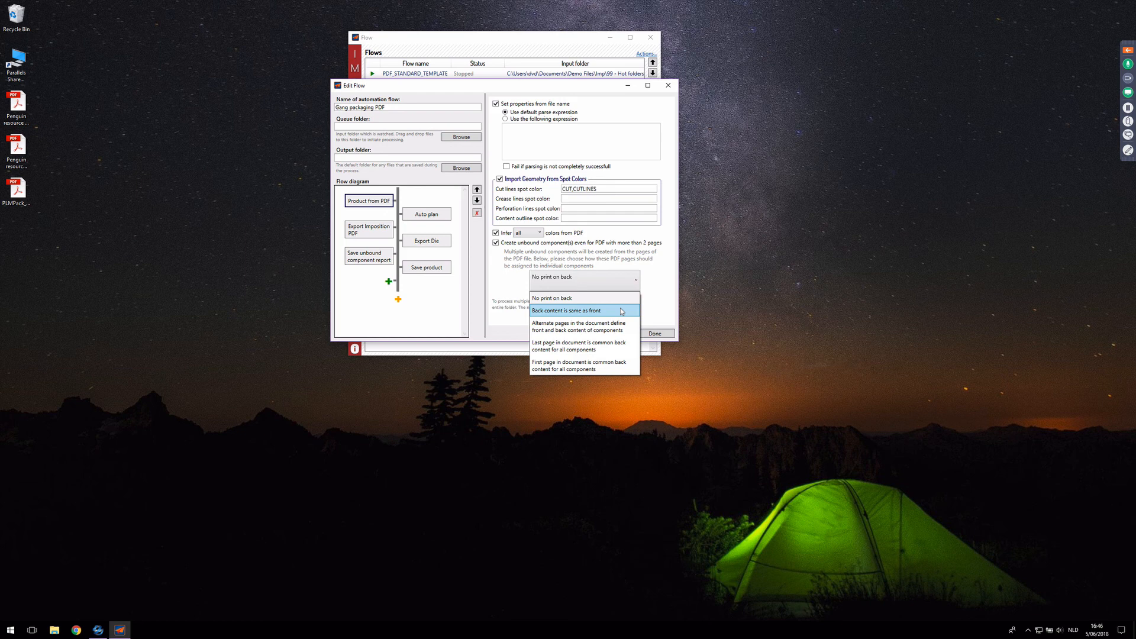
left_click(658, 291)
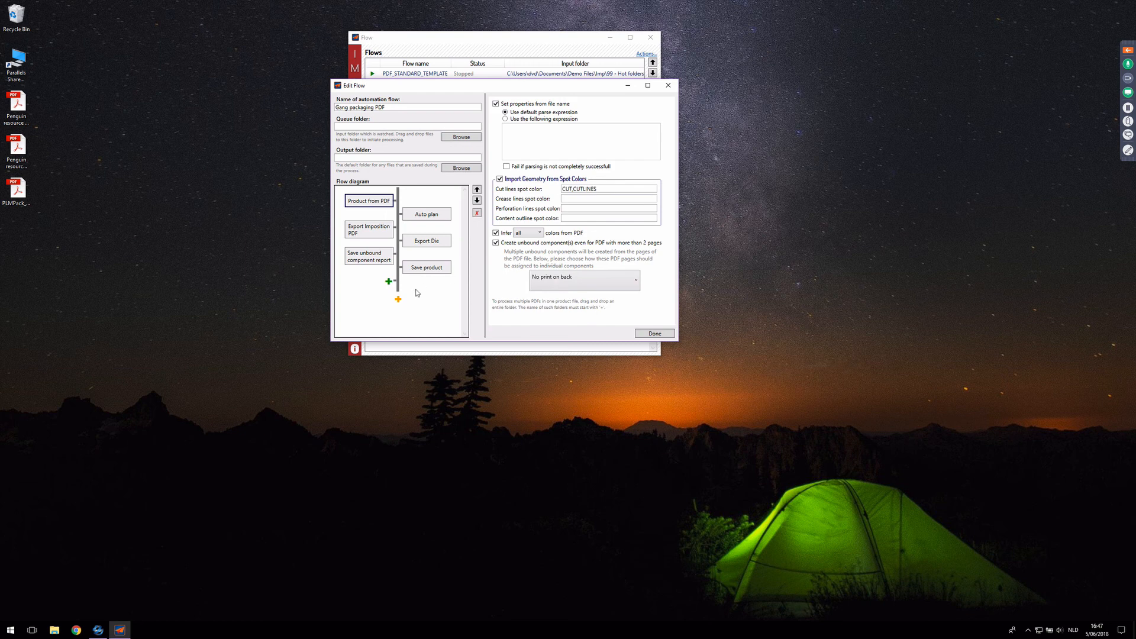
- Review the settings of the flow's imposition PDF export, die export, unbound component report and product saving stages
left_click(381, 235)
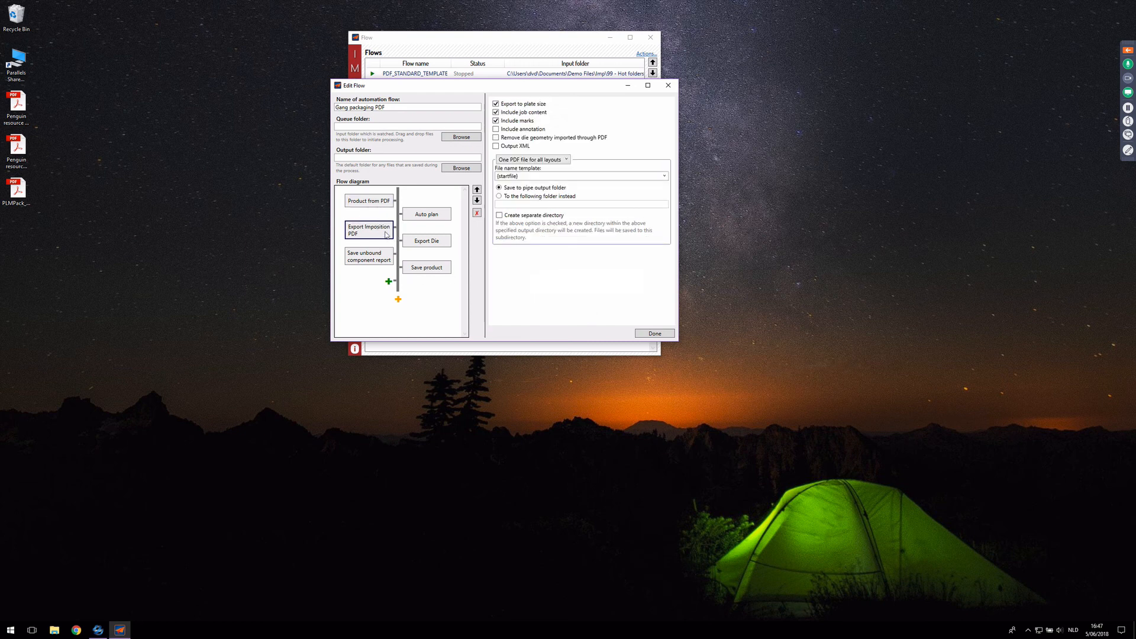
left_click(427, 244)
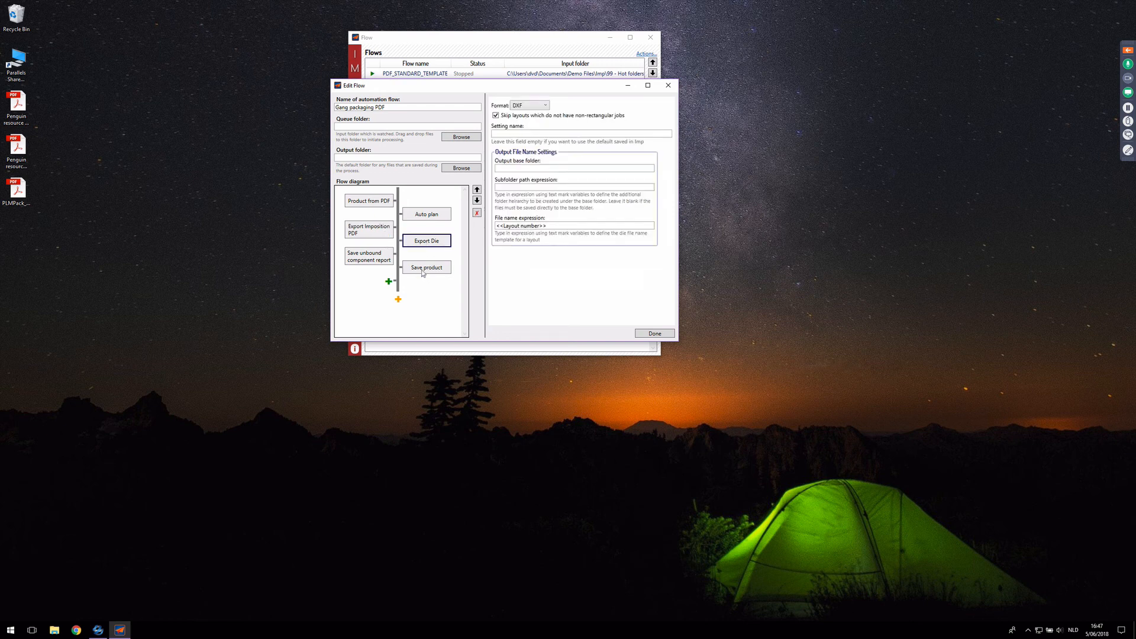
left_click(381, 263)
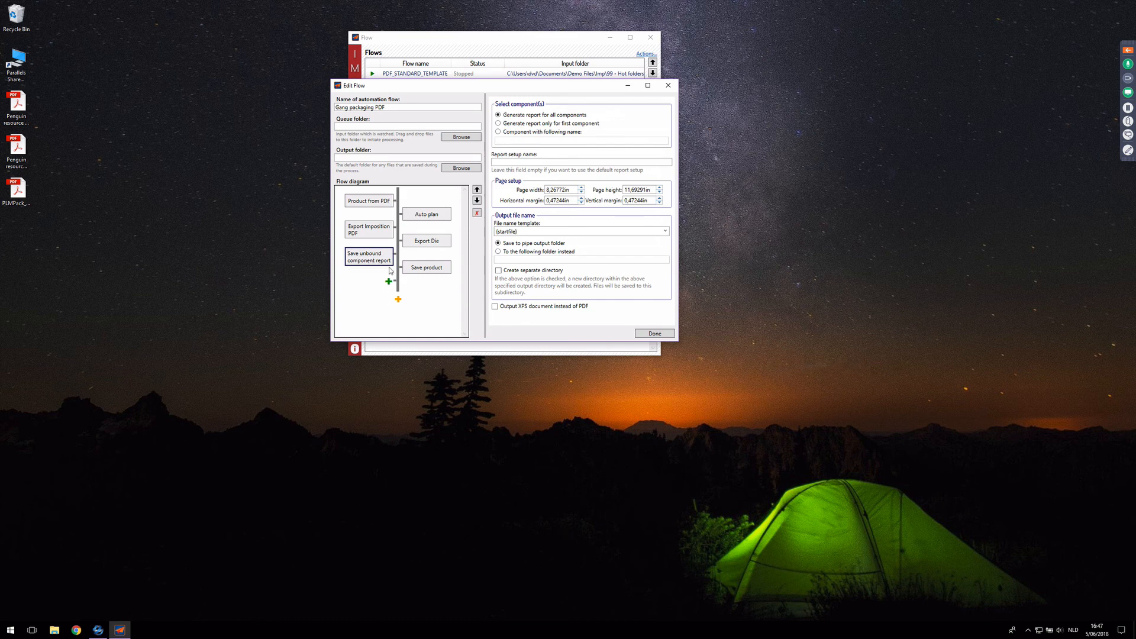
left_click(428, 270)
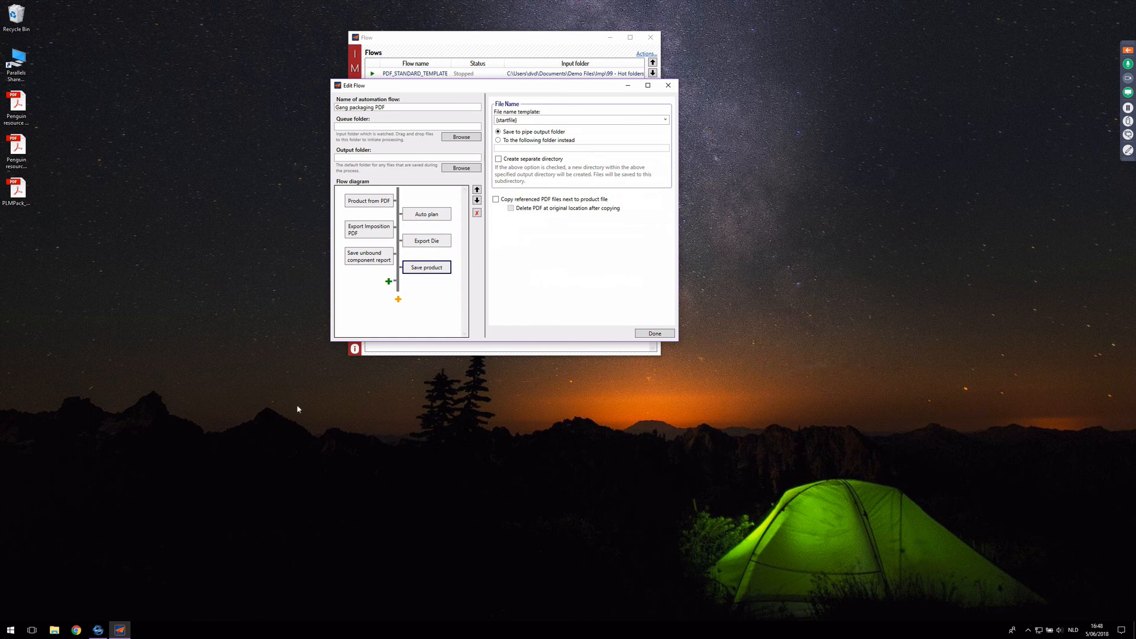
- Switch back to Imp, save the product to the Desktop as webinar, and select the saved file there
left_click(99, 630)
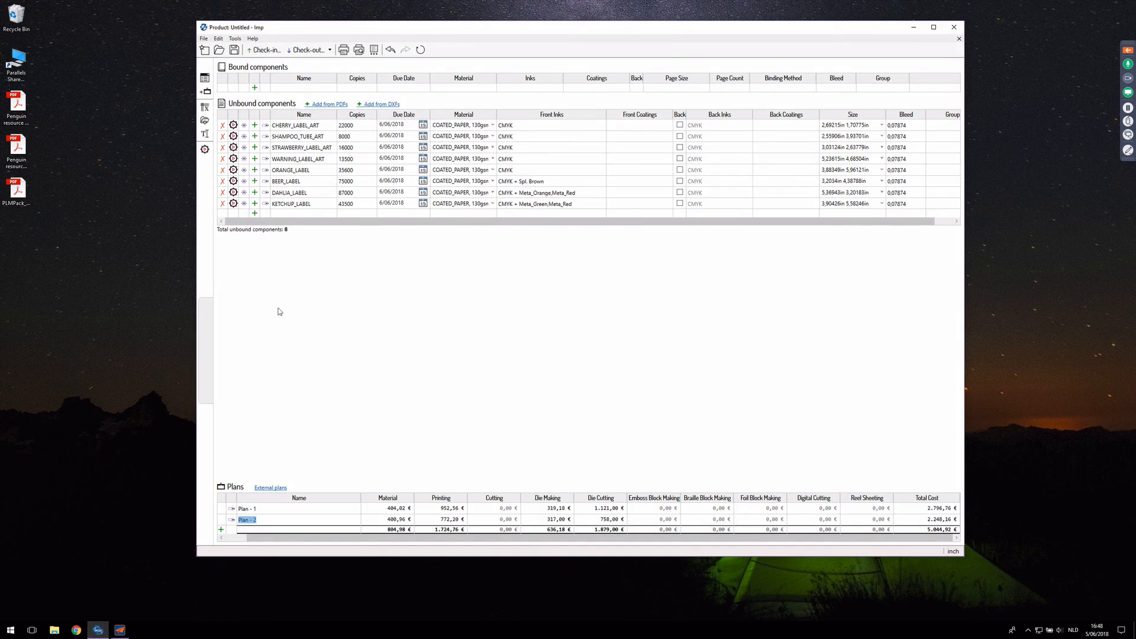
left_click(203, 38)
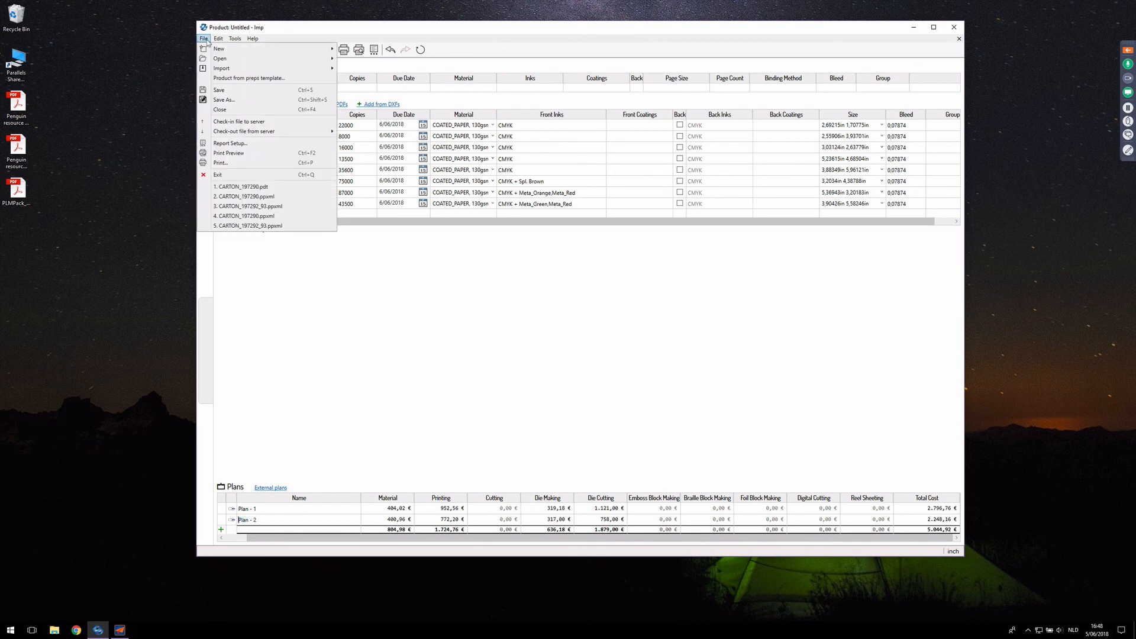
left_click(223, 99)
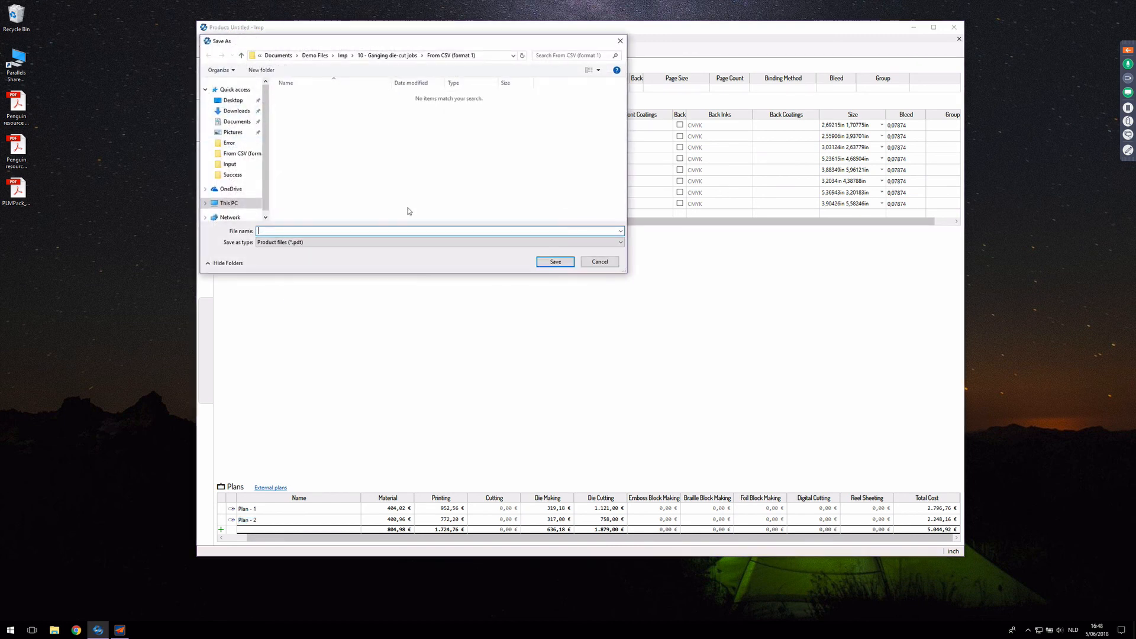
left_click(233, 102)
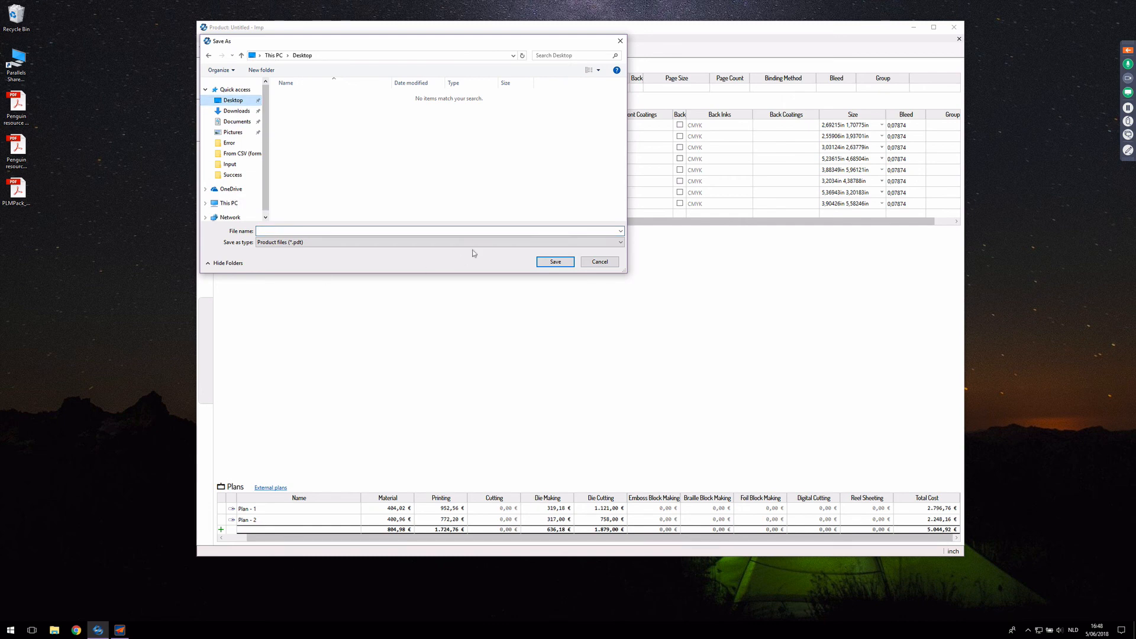
left_click(405, 231)
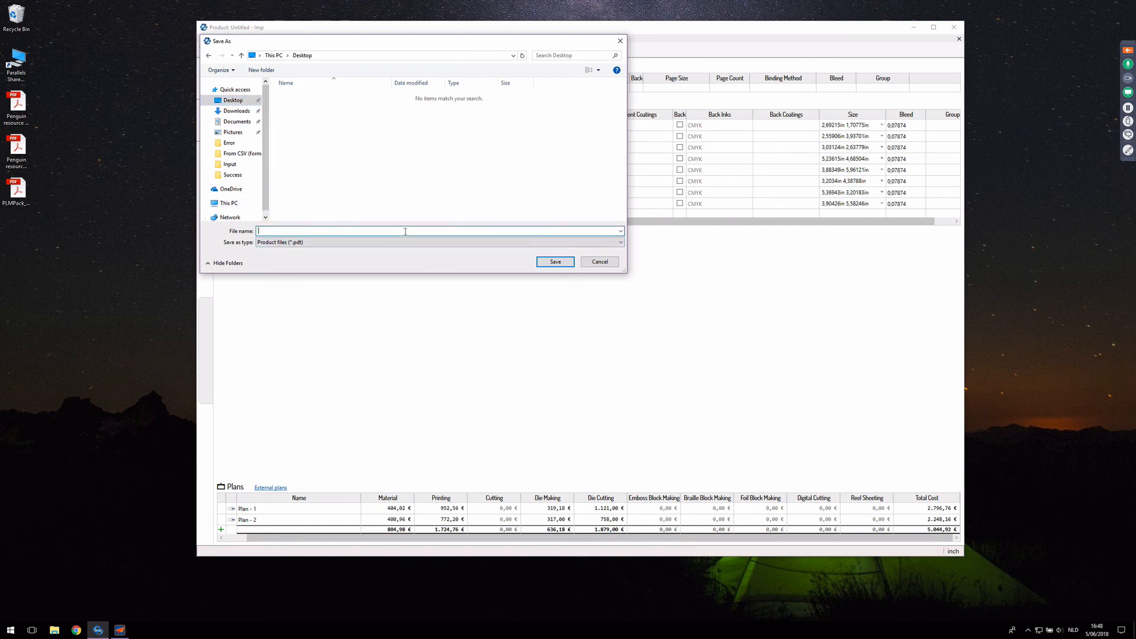
type("webinar")
key("Return")
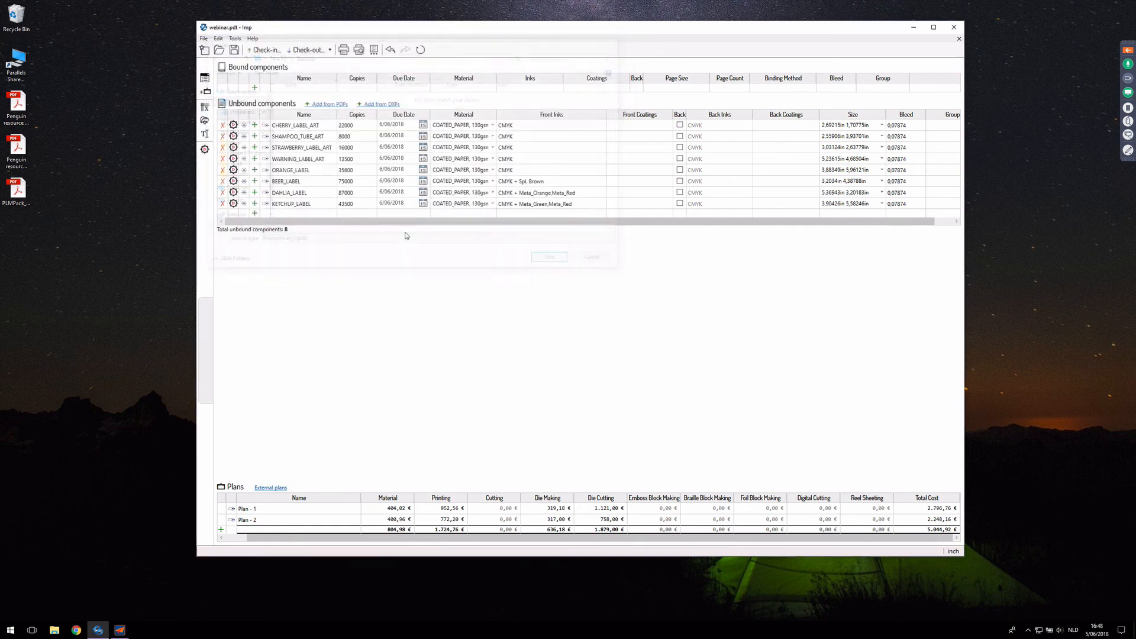
left_click(23, 242)
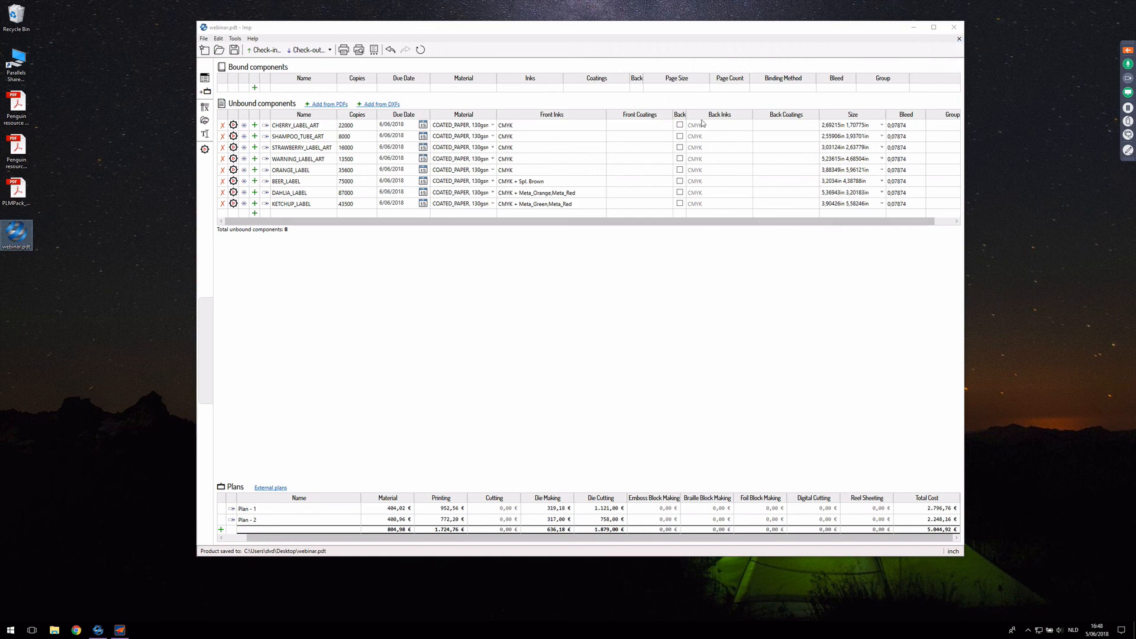
- Close the Imp product window and select the saved webinar.pdt file on the desktop
left_click(953, 27)
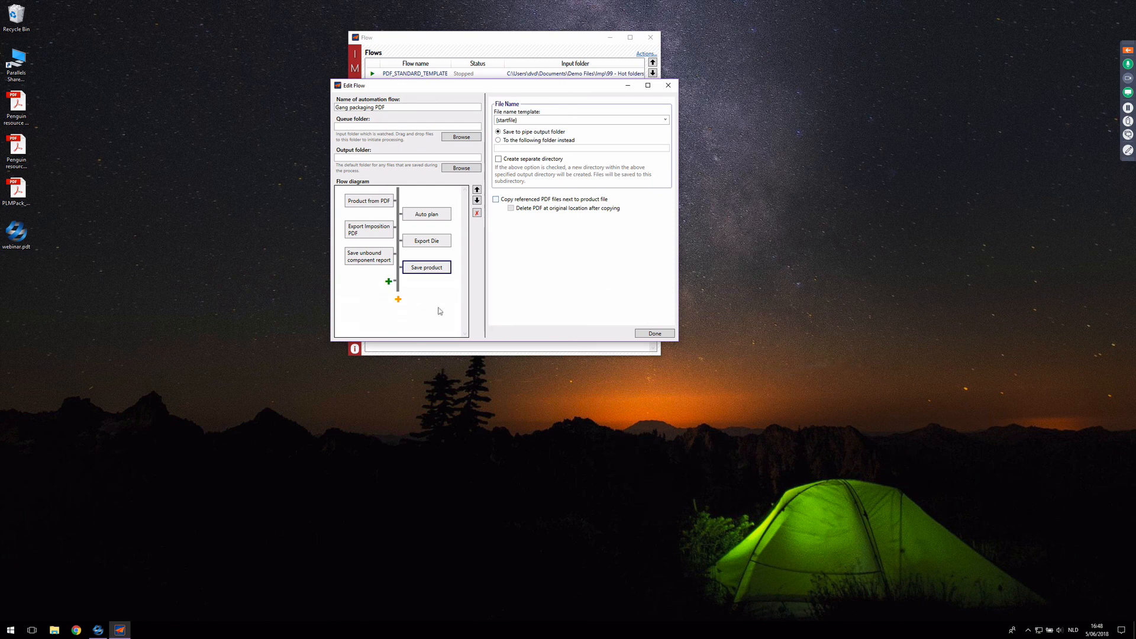
left_click(20, 236)
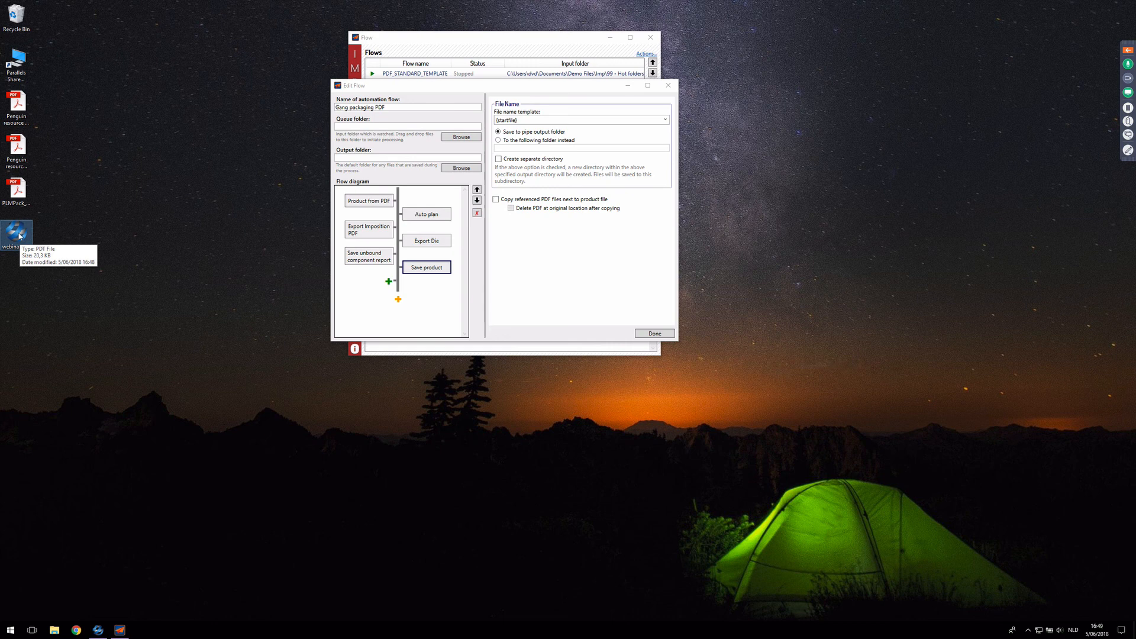
- Finish editing the Gang packaging PDF flow, and review the Product from PPXML stage settings of Integration flow through XML without changing them
left_click(659, 334)
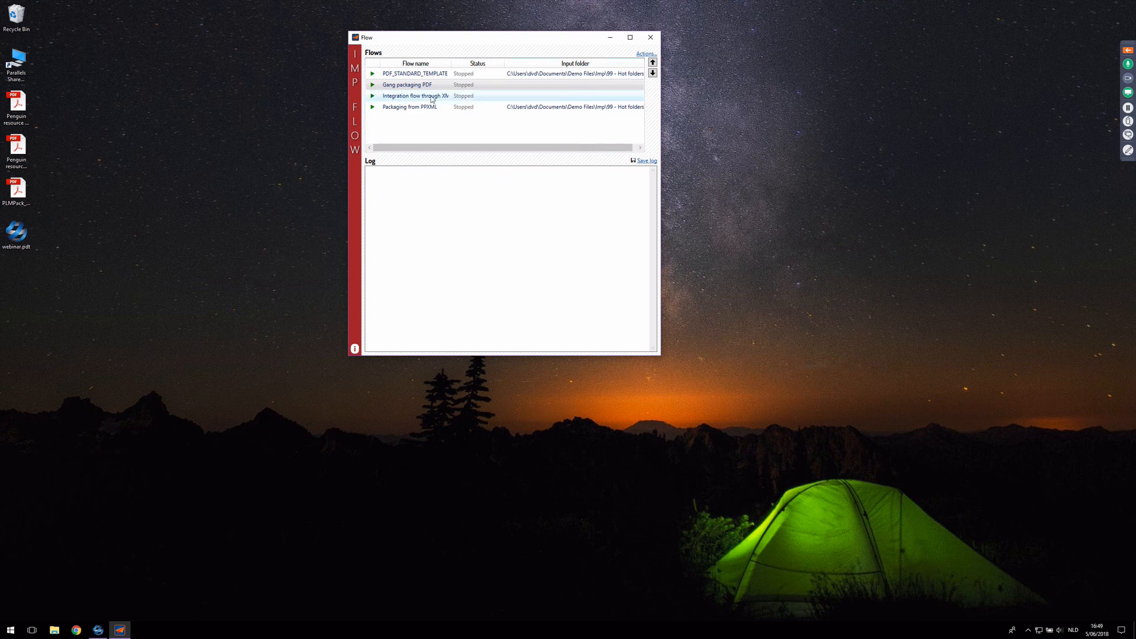
left_click(449, 97)
left_click(644, 54)
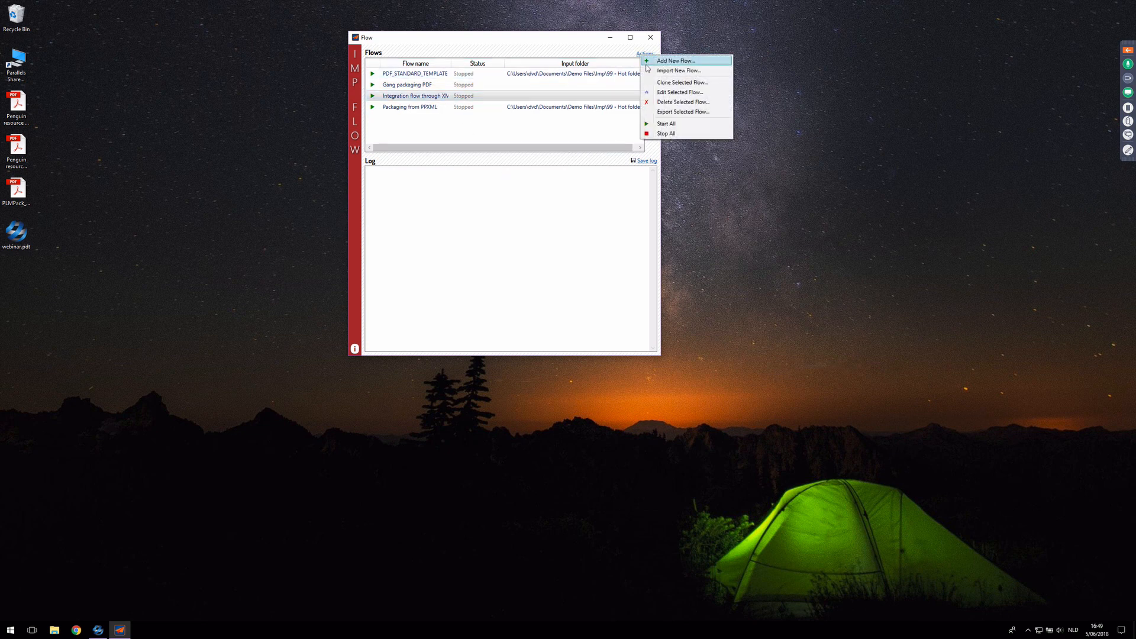
left_click(680, 92)
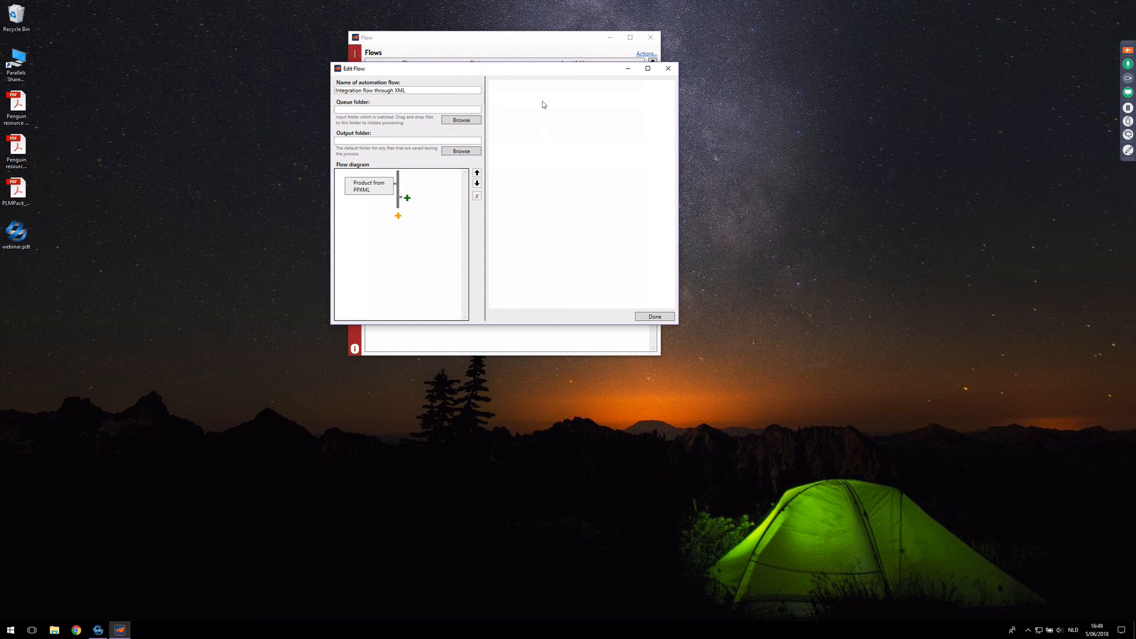
left_click_drag(535, 71, 533, 86)
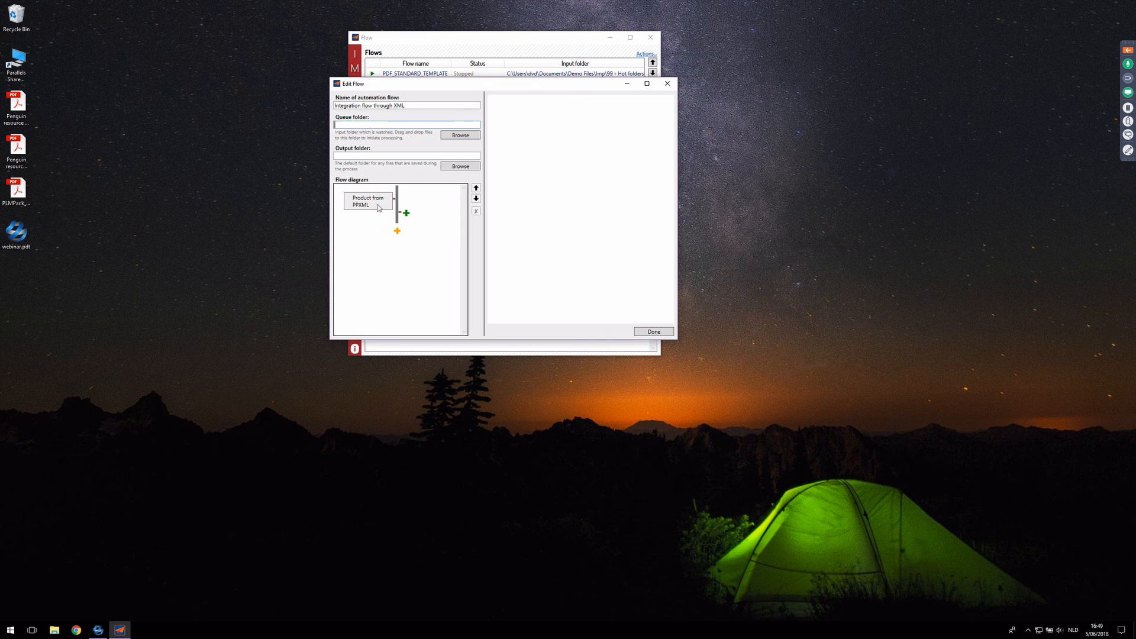
left_click(375, 206)
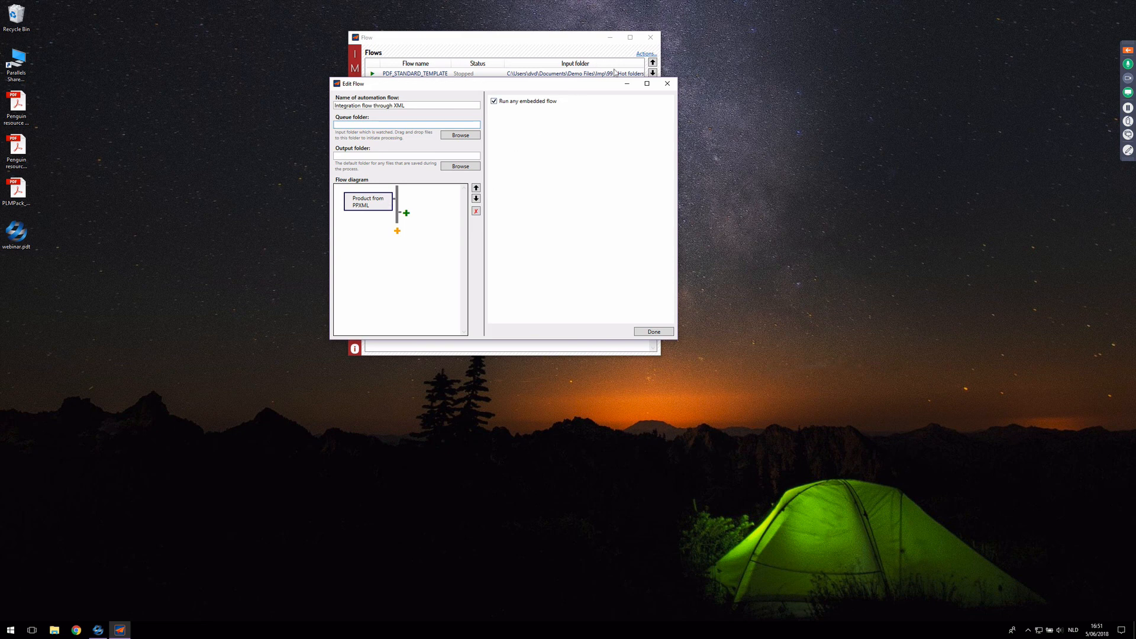
left_click(668, 83)
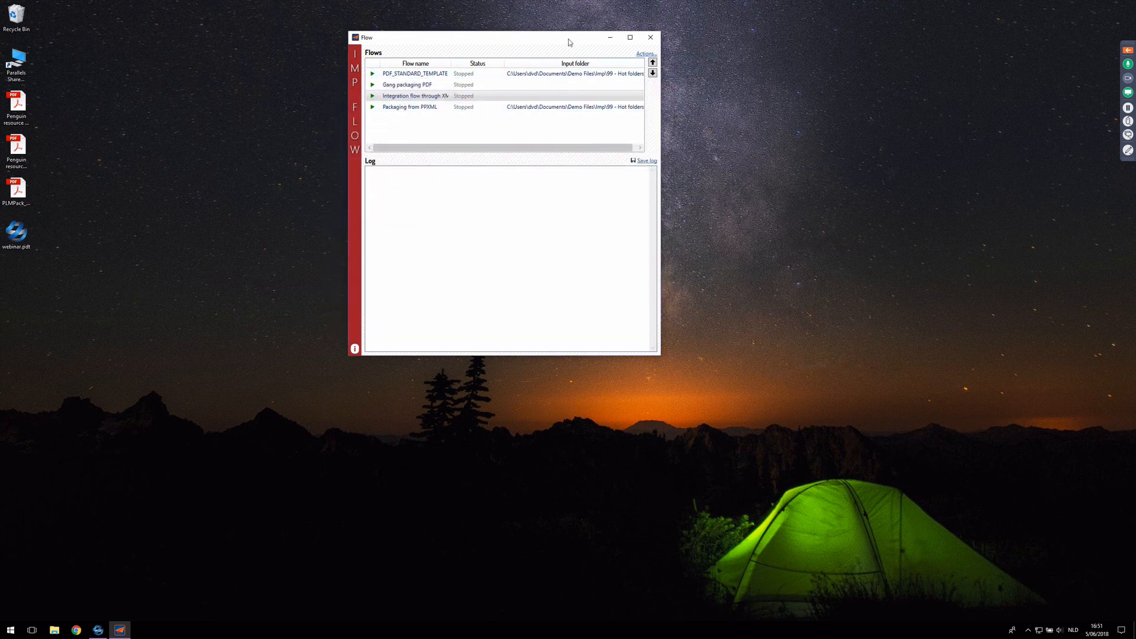
left_click(441, 86)
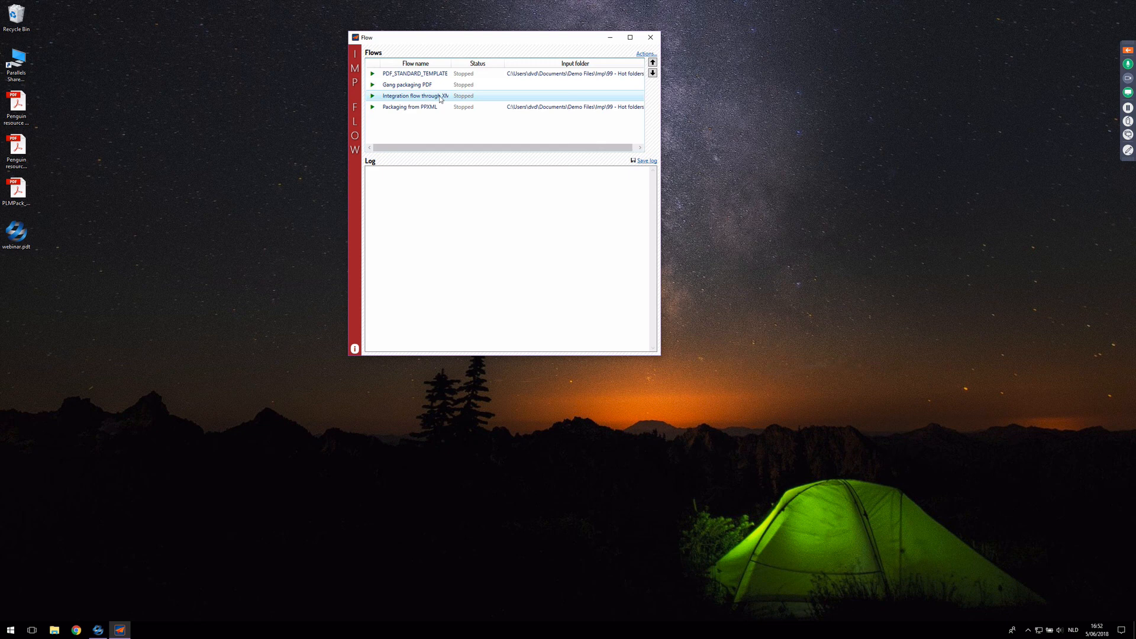
key("ctrl+Left")
key("ctrl+Left")
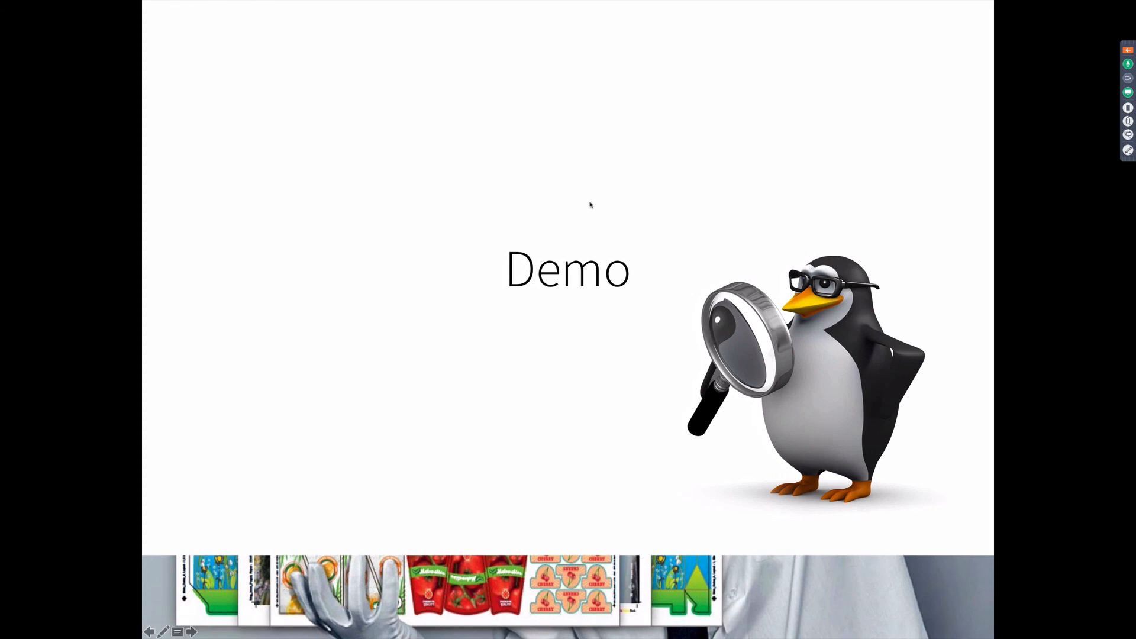
left_click(643, 192)
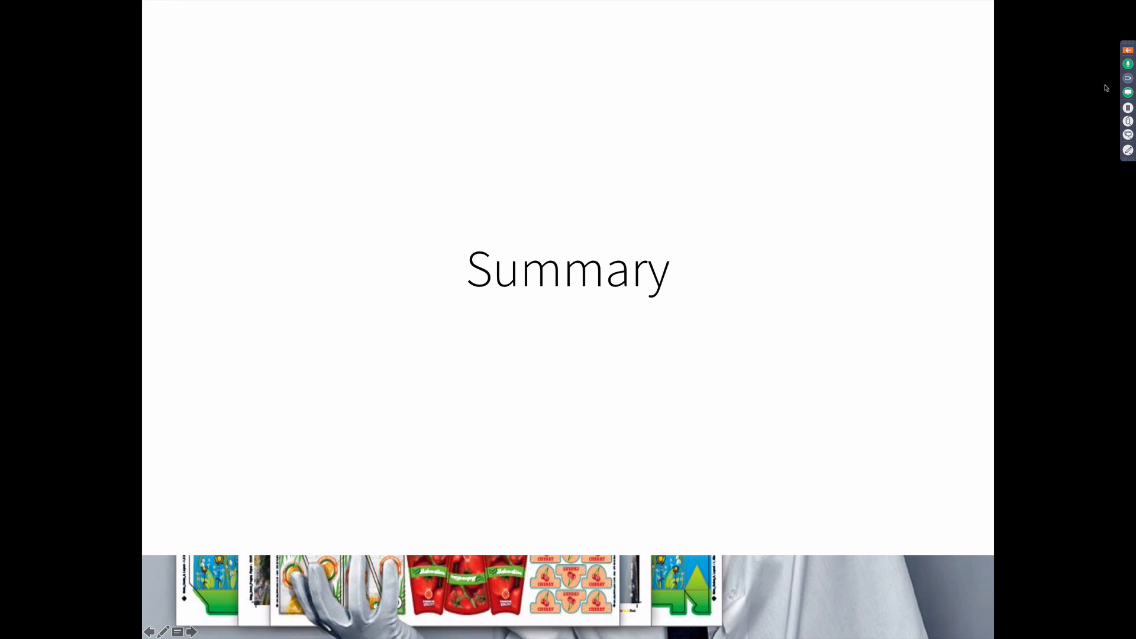
key("Right")
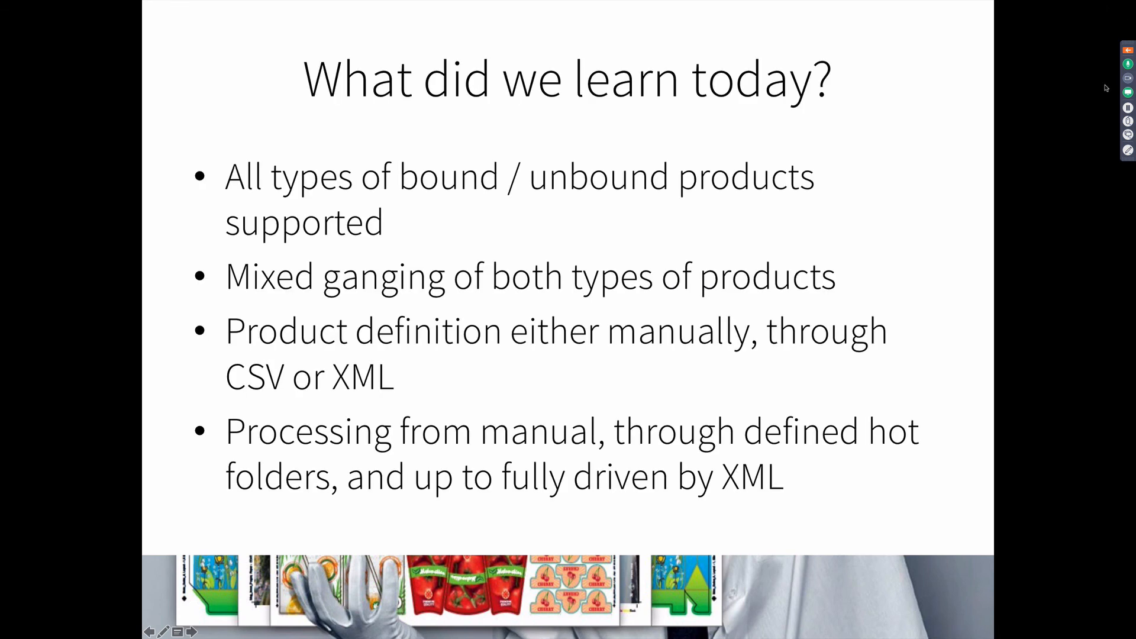